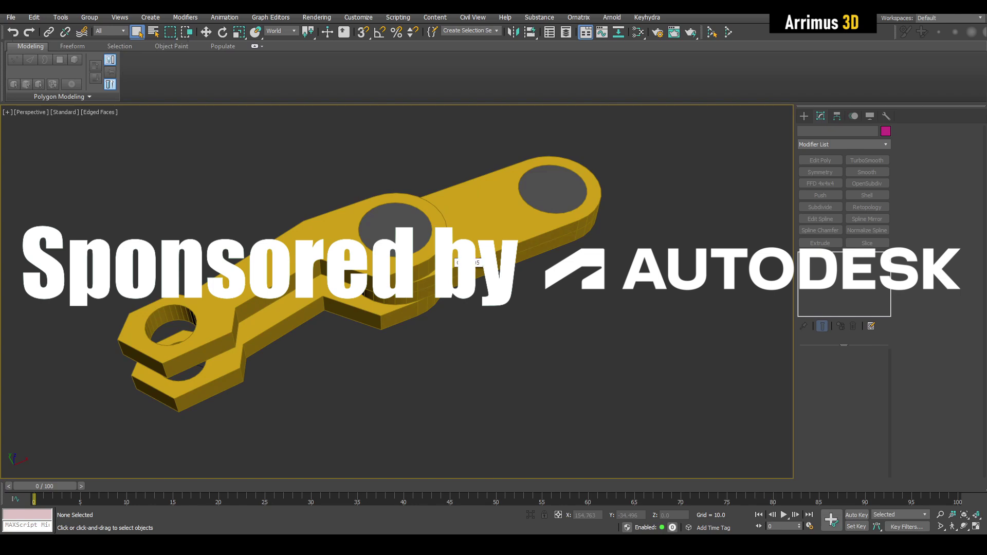
Create a standing cylinder about 21.6 in radius and 95 high near the arm, with 1 height segment and 16 sides
{"action": "middle_click_drag", "start_coordinate": [432, 283], "coordinate": [399, 315], "text": "alt"}
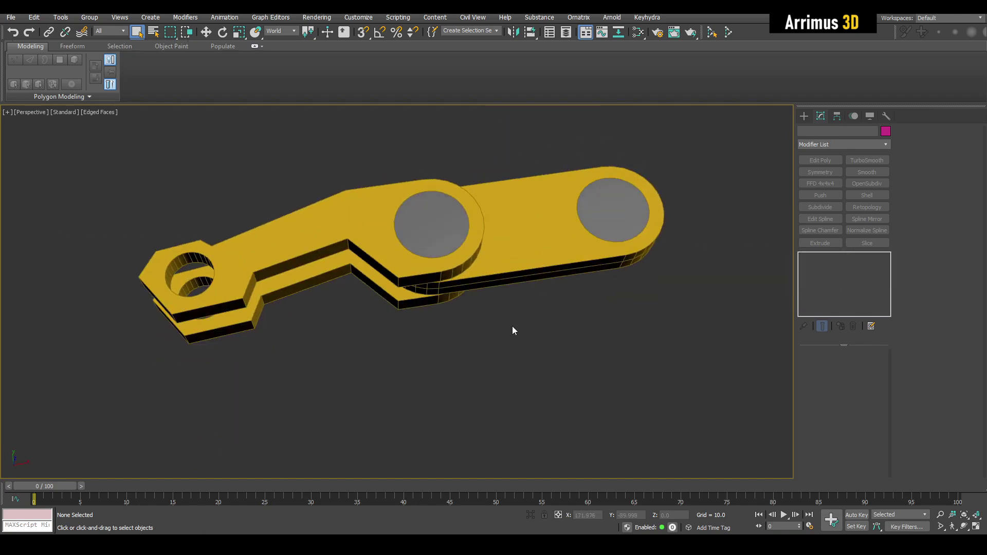
{"action": "middle_click_drag", "start_coordinate": [512, 330], "coordinate": [453, 333], "text": "alt"}
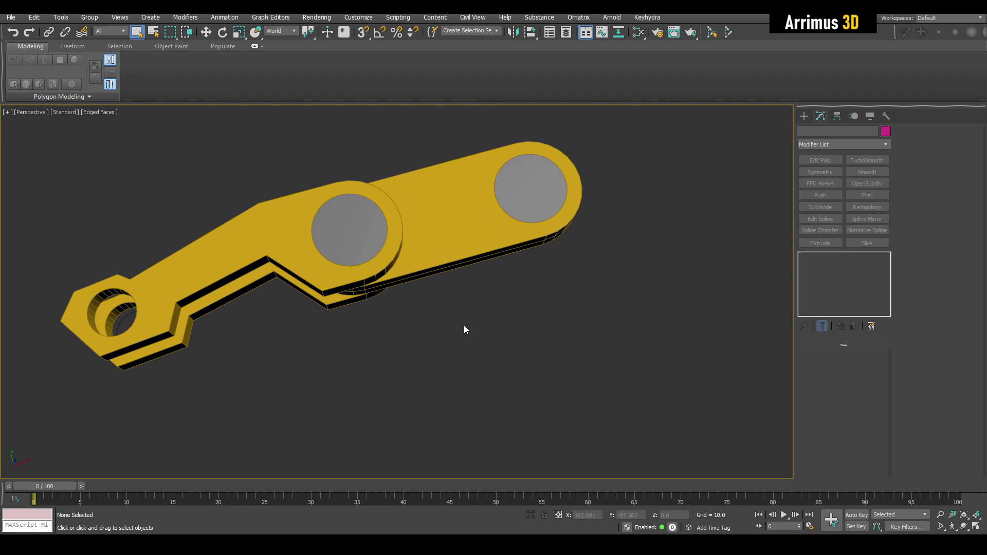
{"action": "left_click", "coordinate": [803, 116]}
{"action": "left_click", "coordinate": [820, 210]}
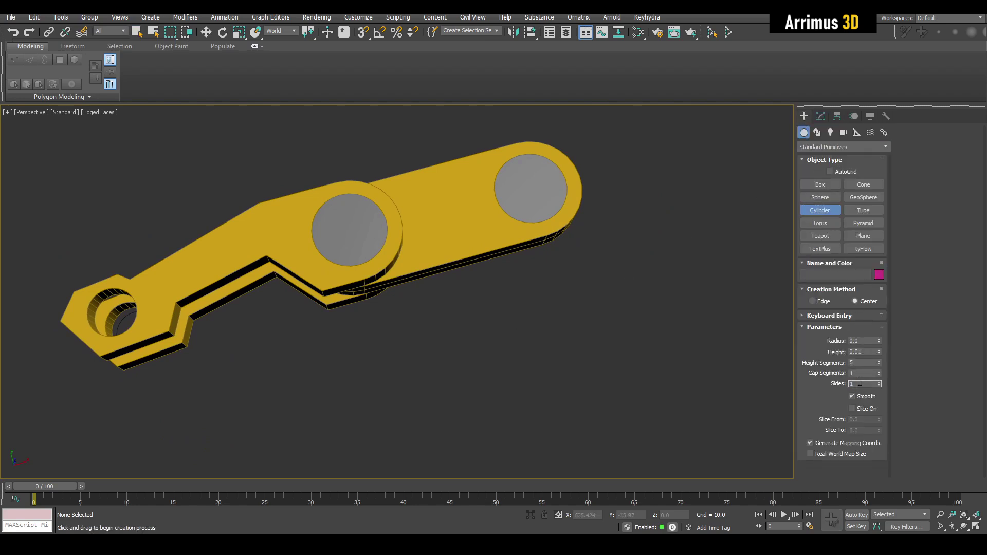
{"action": "right_click", "coordinate": [878, 363]}
{"action": "middle_click_drag", "start_coordinate": [662, 375], "coordinate": [662, 351]}
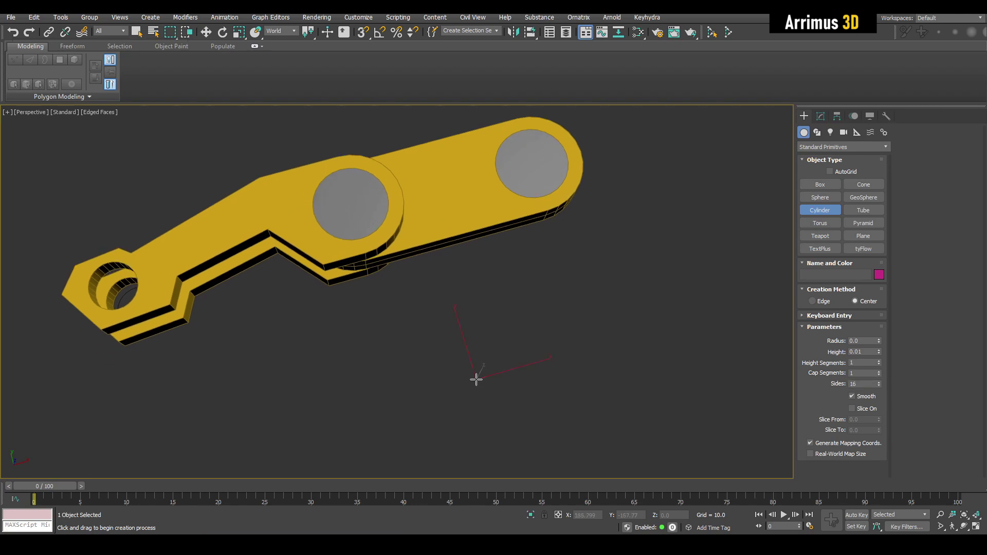
{"action": "left_click_drag", "start_coordinate": [476, 379], "coordinate": [492, 359]}
{"action": "left_click", "coordinate": [506, 249]}
{"action": "right_click", "coordinate": [507, 252]}
{"action": "middle_click_drag", "start_coordinate": [522, 328], "coordinate": [507, 275]}
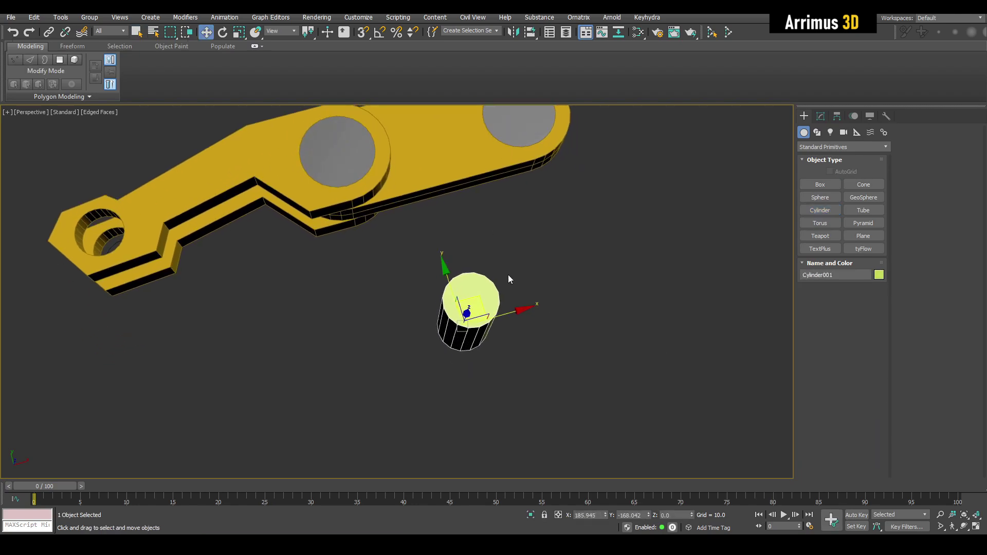
Enable angle snapping at 22.5 degrees and rotate the cylinder 90 degrees about the Y axis
{"action": "right_click", "coordinate": [379, 33]}
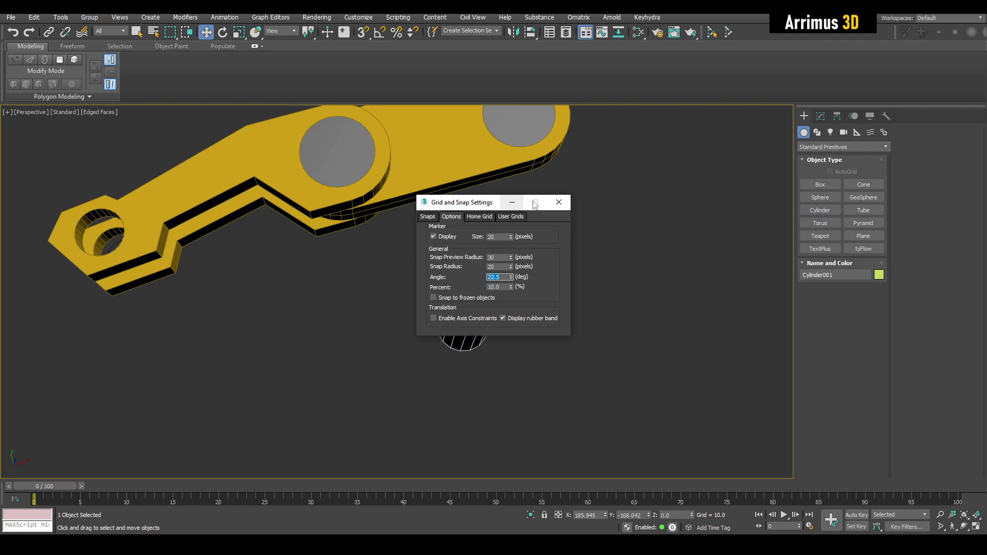
{"action": "left_click", "coordinate": [558, 203]}
{"action": "middle_click_drag", "start_coordinate": [516, 257], "coordinate": [474, 274]}
{"action": "key", "text": "a"}
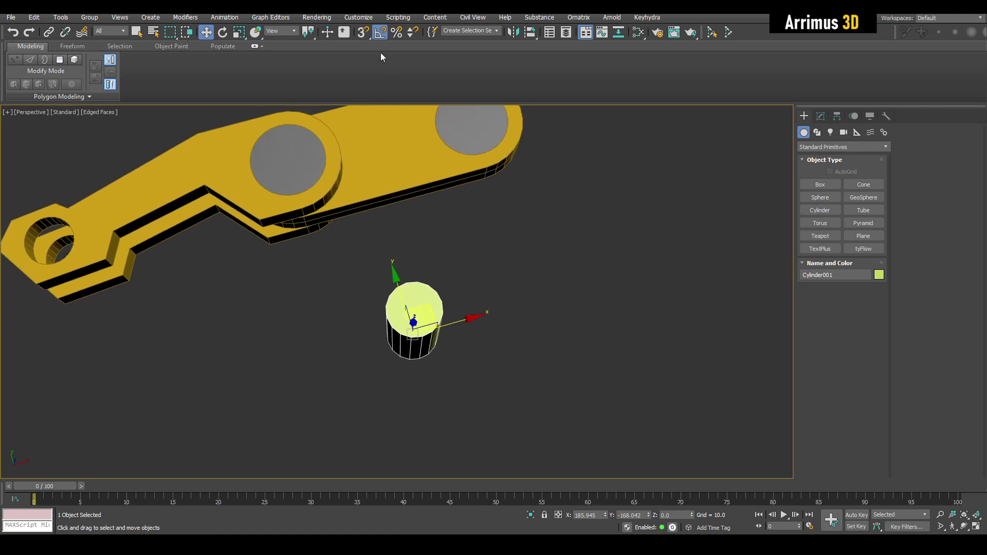
{"action": "key", "text": "e"}
{"action": "left_click_drag", "start_coordinate": [438, 299], "coordinate": [443, 320]}
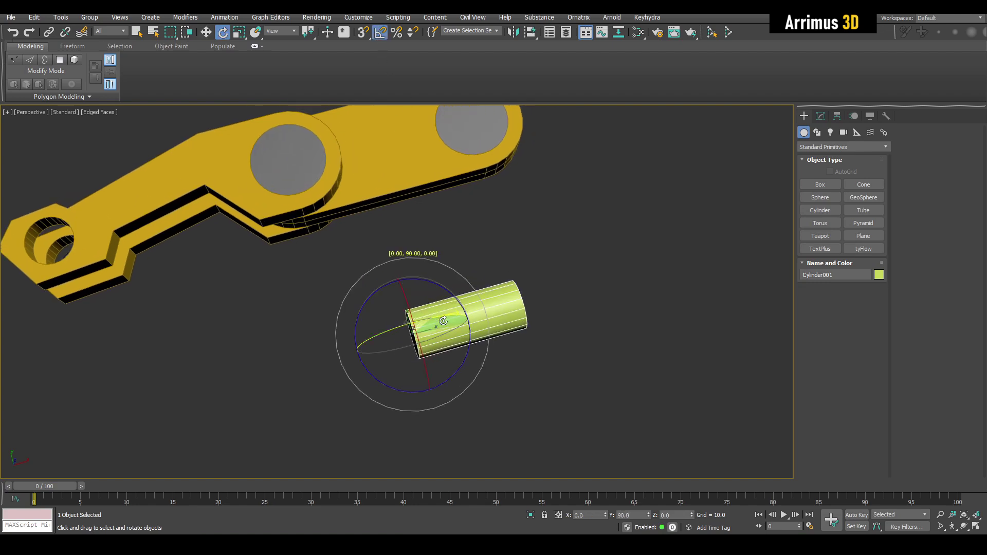
Move the horizontal cylinder alongside the arm to about X 61.4, Y -114.4
{"action": "key", "text": "w"}
{"action": "middle_click_drag", "start_coordinate": [443, 321], "coordinate": [482, 293]}
{"action": "left_click_drag", "start_coordinate": [467, 287], "coordinate": [310, 267]}
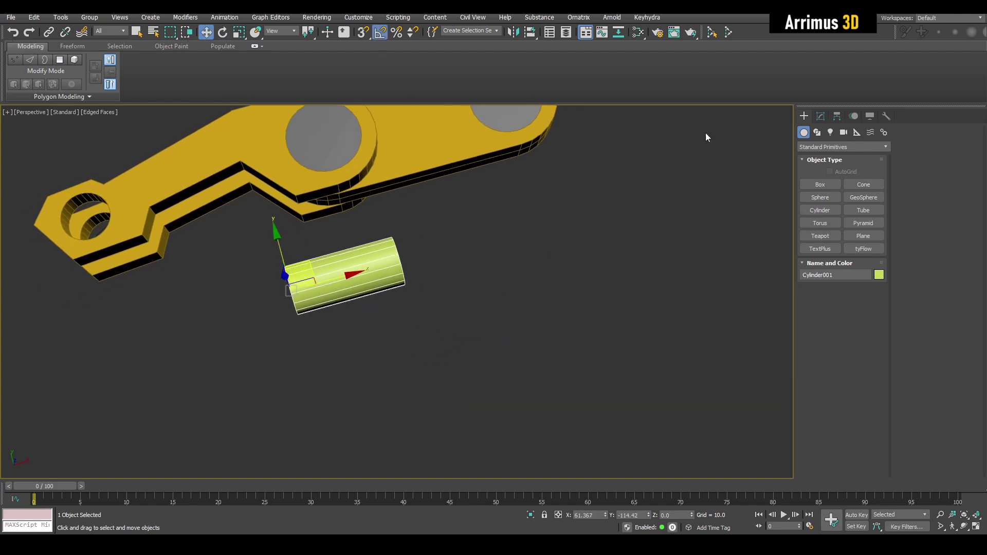
Recolour the cylinder dark yellow and lengthen it to a height of about 201.6
{"action": "left_click", "coordinate": [820, 116]}
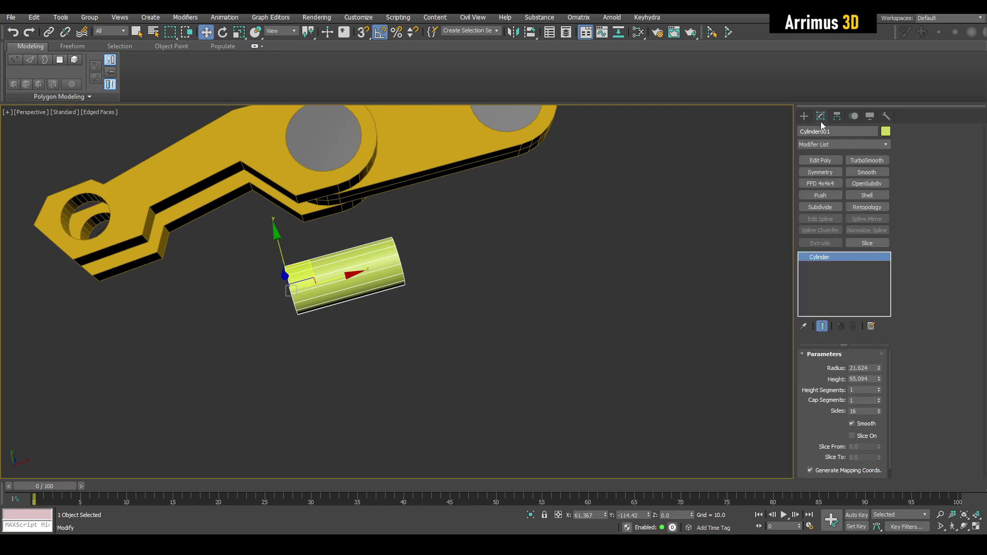
{"action": "left_click", "coordinate": [885, 132]}
{"action": "left_click", "coordinate": [437, 265]}
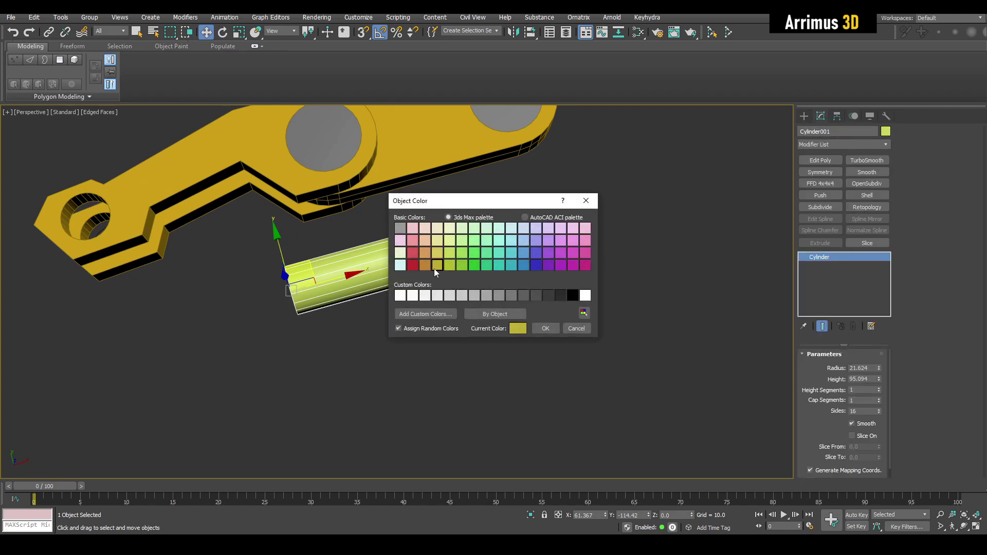
{"action": "left_click", "coordinate": [542, 329]}
{"action": "middle_click_drag", "start_coordinate": [449, 257], "coordinate": [476, 271]}
{"action": "left_click_drag", "start_coordinate": [879, 381], "coordinate": [877, 324]}
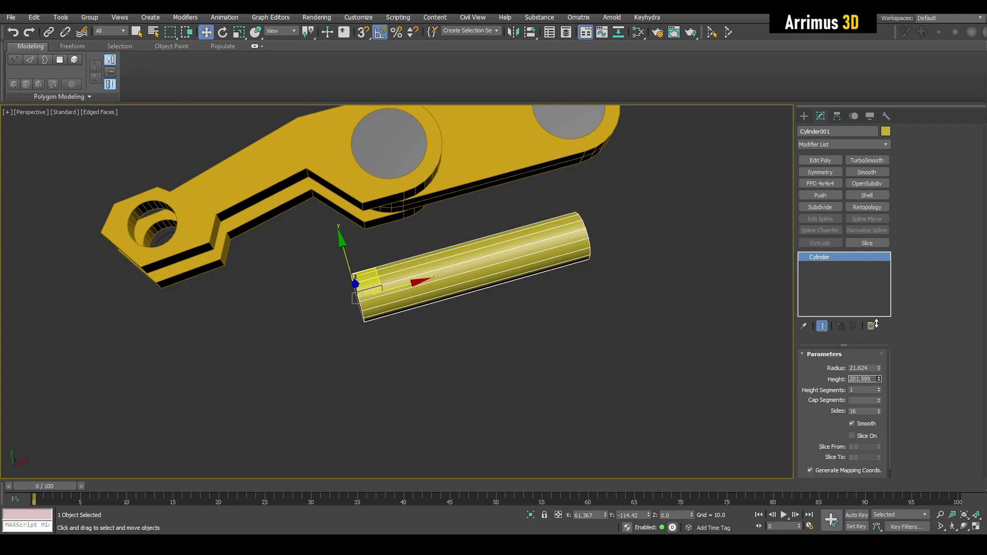
Clone the cylinder as a copy and move it along X to the end of the original
{"action": "scroll", "coordinate": [463, 289], "scroll_direction": "up", "scroll_amount": 4}
{"action": "key", "text": "ctrl+v"}
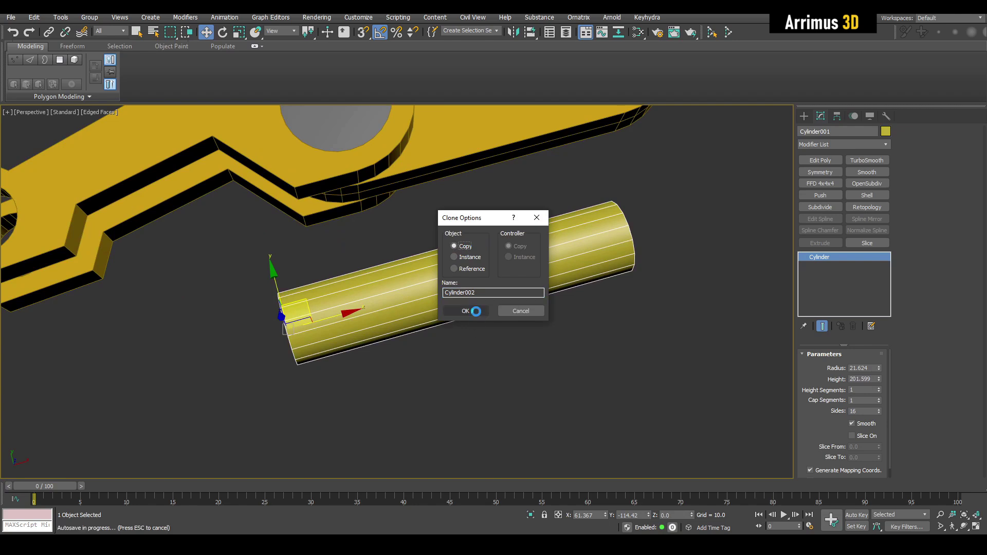
{"action": "left_click", "coordinate": [465, 310]}
{"action": "middle_click_drag", "start_coordinate": [445, 302], "coordinate": [251, 348]}
{"action": "left_click_drag", "start_coordinate": [251, 349], "coordinate": [571, 275]}
{"action": "middle_click_drag", "start_coordinate": [569, 277], "coordinate": [469, 285]}
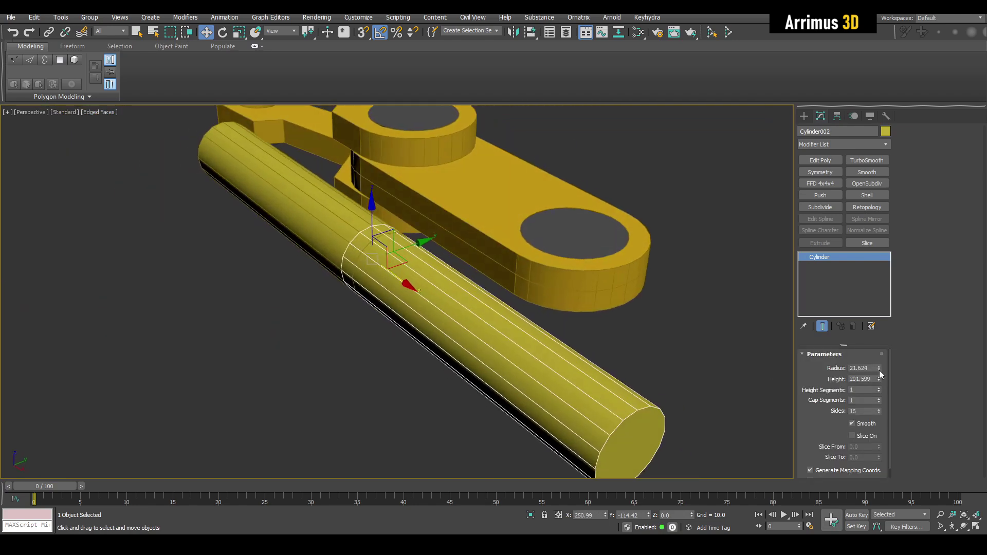
Thin the copied cylinder to a radius of about 12.7 and recolour it grey
{"action": "left_click_drag", "start_coordinate": [879, 371], "coordinate": [877, 386]}
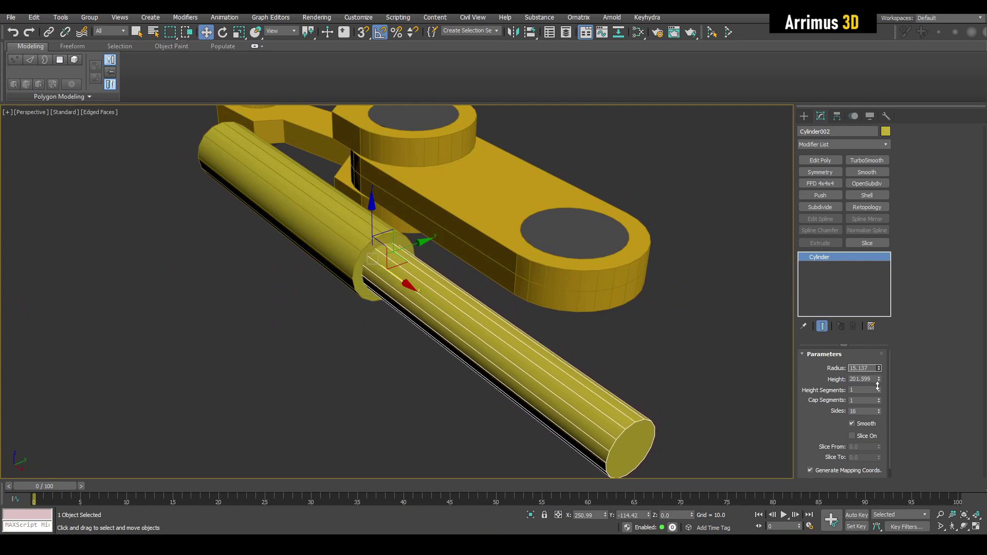
{"action": "left_click", "coordinate": [885, 132]}
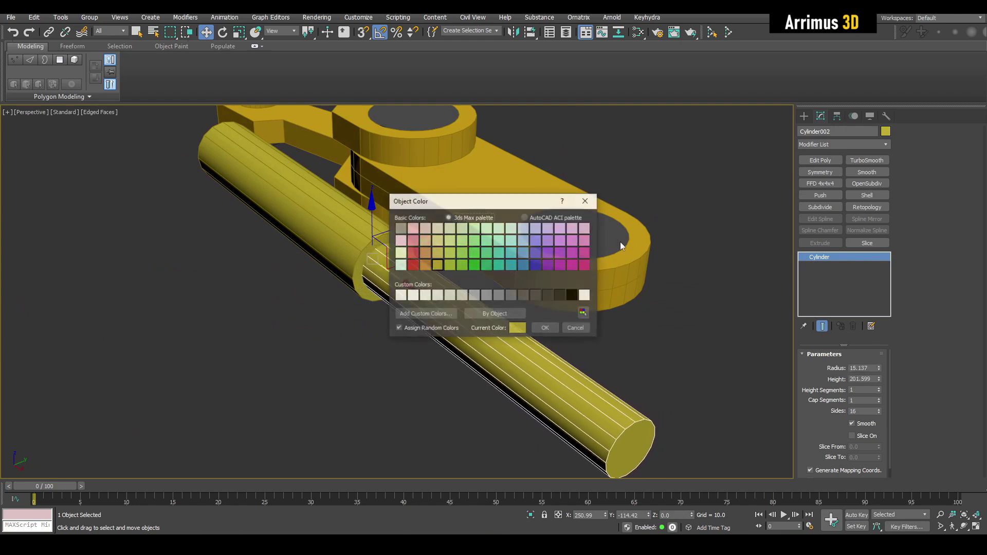
{"action": "left_click", "coordinate": [544, 328]}
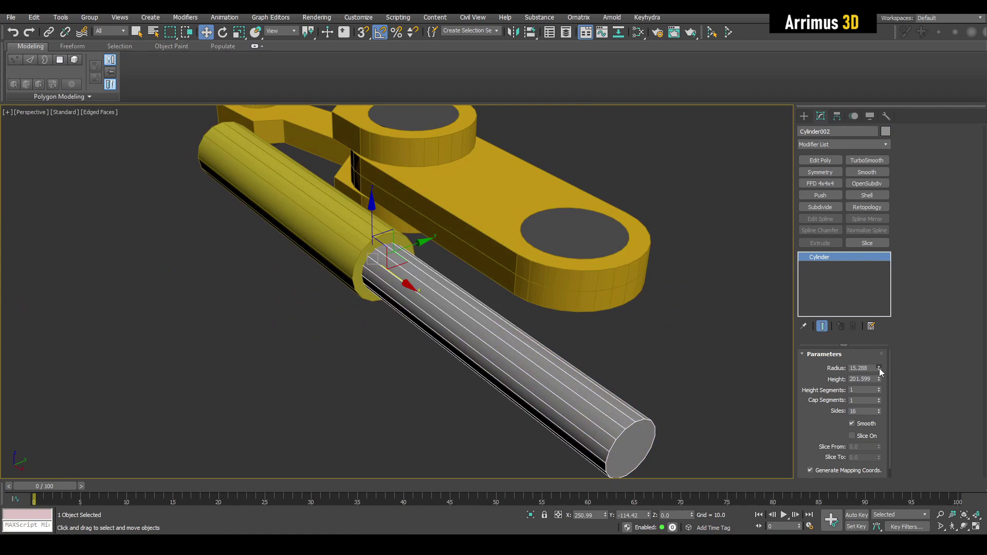
{"action": "left_click_drag", "start_coordinate": [879, 368], "coordinate": [877, 376]}
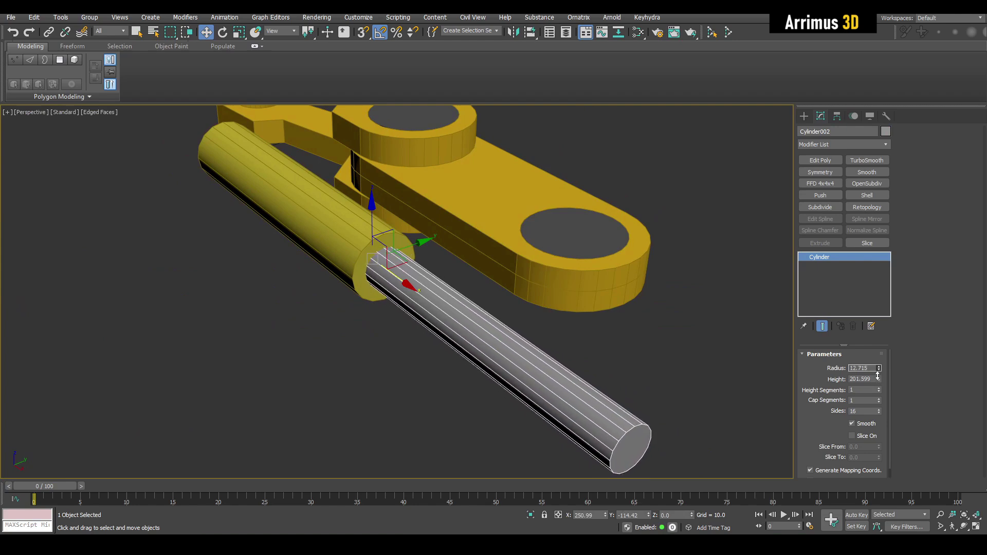
Add an Edit Poly modifier to the thick yellow cylinder and select the cap polygons at both ends
{"action": "left_click", "coordinate": [406, 250]}
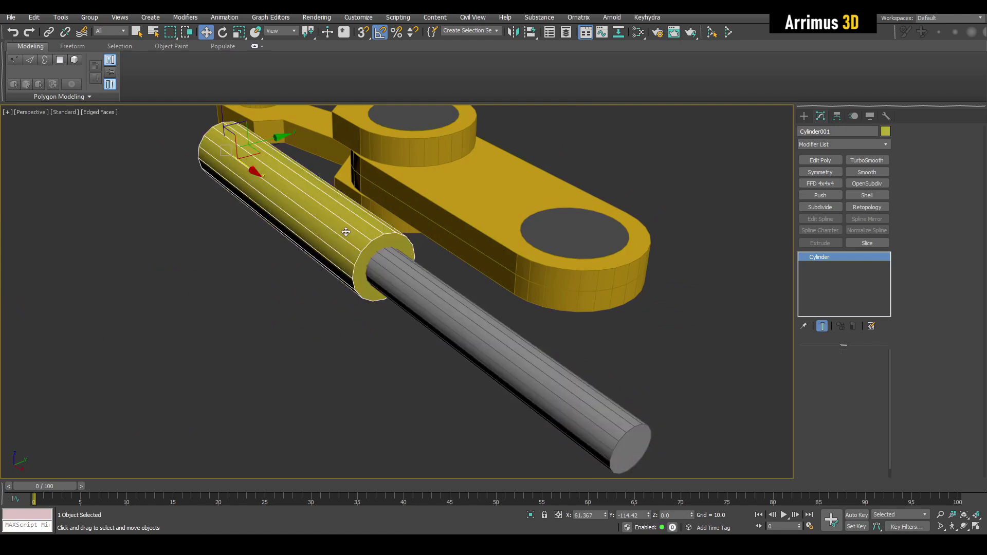
{"action": "scroll", "coordinate": [388, 253], "scroll_direction": "up", "scroll_amount": 3}
{"action": "left_click", "coordinate": [820, 160]}
{"action": "middle_click_drag", "start_coordinate": [563, 197], "coordinate": [559, 223]}
{"action": "key", "text": "4"}
{"action": "key", "text": "q"}
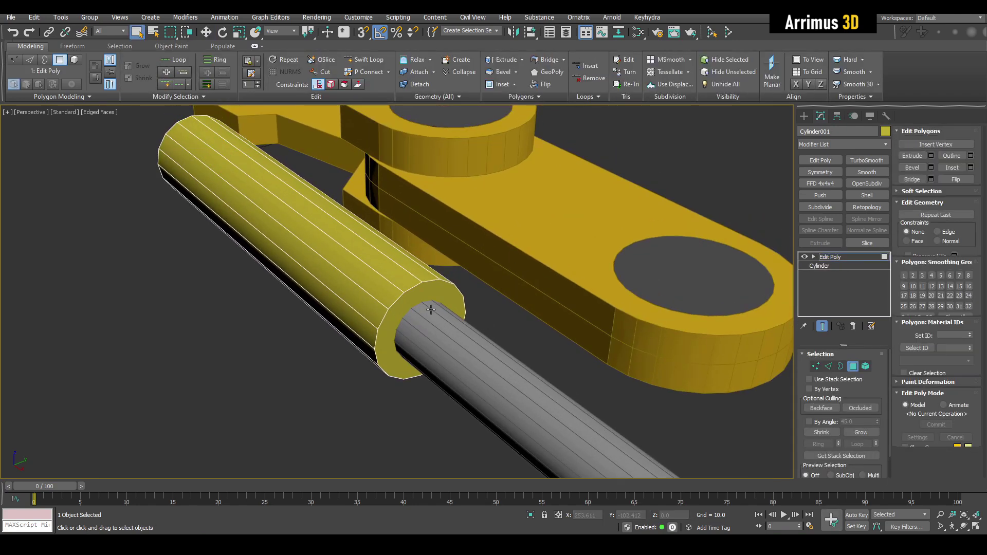
{"action": "left_click", "coordinate": [426, 303]}
{"action": "middle_click_drag", "start_coordinate": [426, 303], "coordinate": [338, 267], "text": "alt"}
{"action": "left_click", "coordinate": [112, 296], "text": "ctrl"}
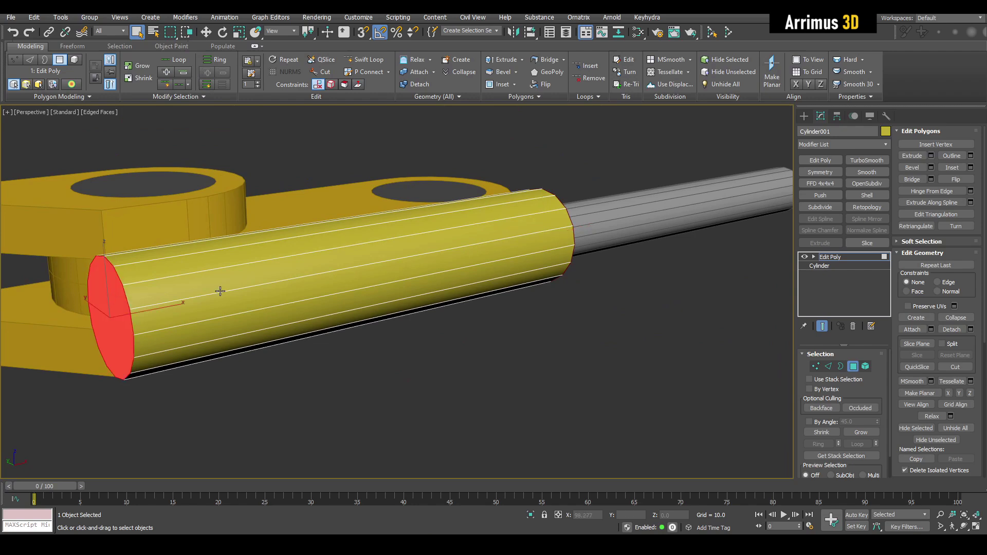
{"action": "middle_click_drag", "start_coordinate": [473, 257], "coordinate": [373, 252], "text": "alt"}
{"action": "scroll", "coordinate": [373, 252], "scroll_direction": "up", "scroll_amount": 2}
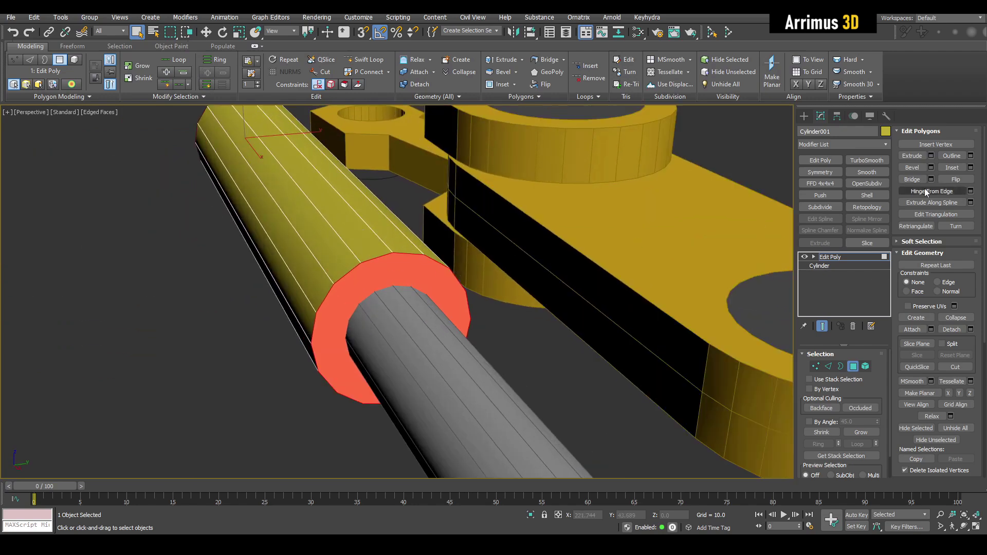
Inset both selected caps by scaling them inward to just outside the grey rod's outline
{"action": "key", "text": "r"}
{"action": "middle_click_drag", "start_coordinate": [363, 195], "coordinate": [329, 192]}
{"action": "middle_click_drag", "start_coordinate": [242, 136], "coordinate": [267, 183]}
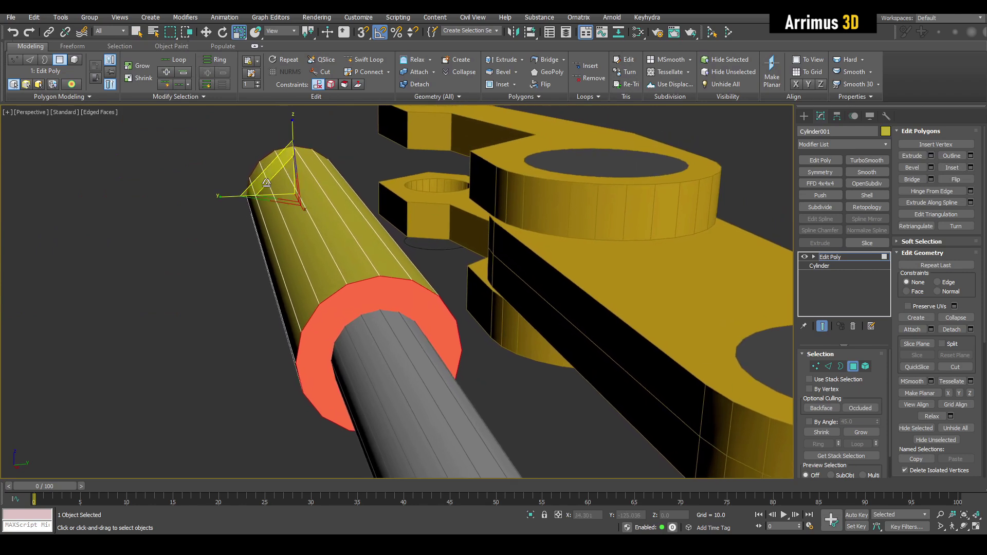
{"action": "left_click_drag", "start_coordinate": [266, 170], "coordinate": [280, 223]}
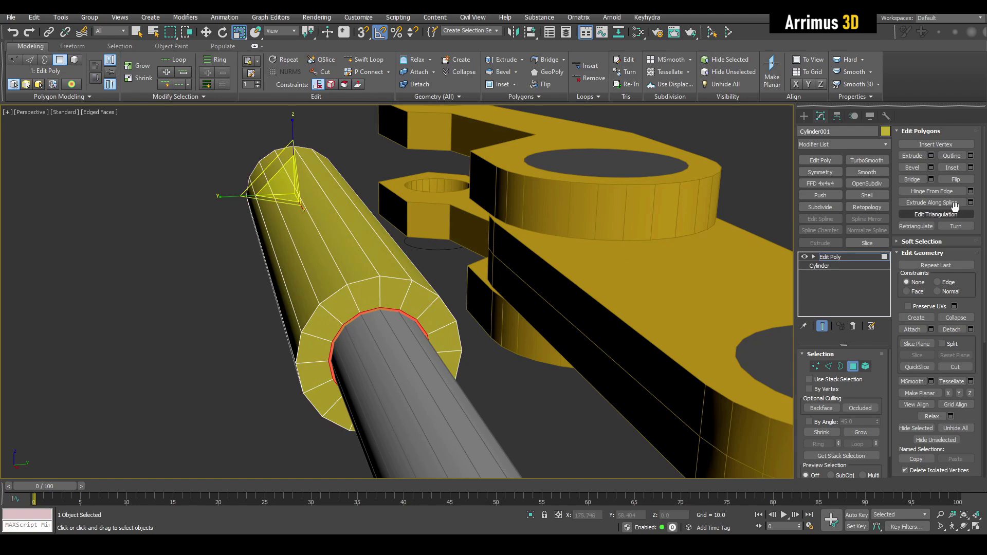
Bridge the two inset caps to hollow the yellow cylinder into a tube, and leave polygon editing
{"action": "left_click", "coordinate": [923, 179]}
{"action": "middle_click_drag", "start_coordinate": [452, 226], "coordinate": [447, 238], "text": "alt"}
{"action": "key", "text": "4"}
{"action": "key", "text": "q"}
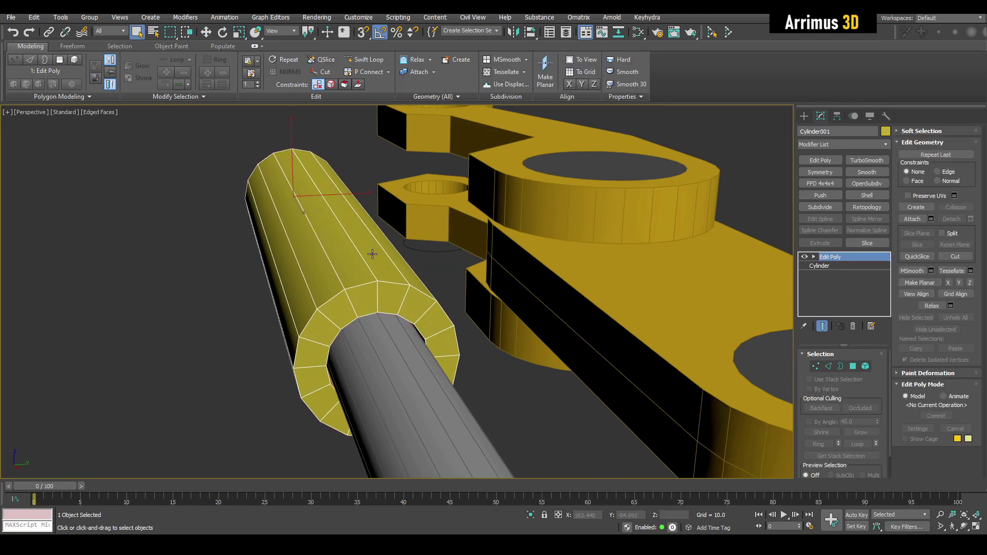
Make the tube see-through and try sliding the grey rod into it along its axis
{"action": "key", "text": "alt+x"}
{"action": "middle_click_drag", "start_coordinate": [374, 249], "coordinate": [403, 309], "text": "alt"}
{"action": "left_click", "coordinate": [648, 274]}
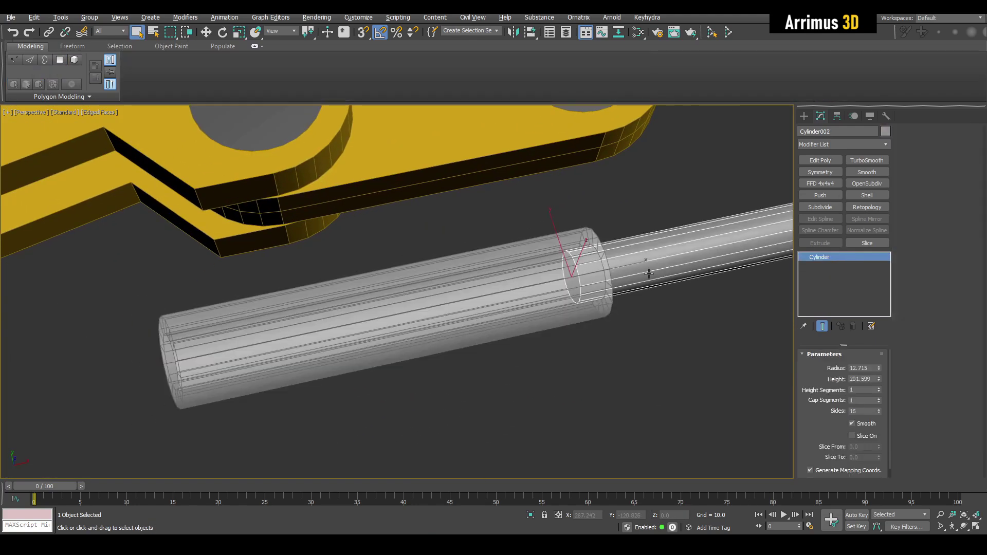
{"action": "scroll", "coordinate": [578, 279], "scroll_direction": "down", "scroll_amount": 3}
{"action": "key", "text": "w"}
{"action": "left_click_drag", "start_coordinate": [500, 275], "coordinate": [255, 316]}
{"action": "right_click", "coordinate": [255, 316]}
{"action": "key", "text": "q"}
{"action": "left_click", "coordinate": [379, 296]}
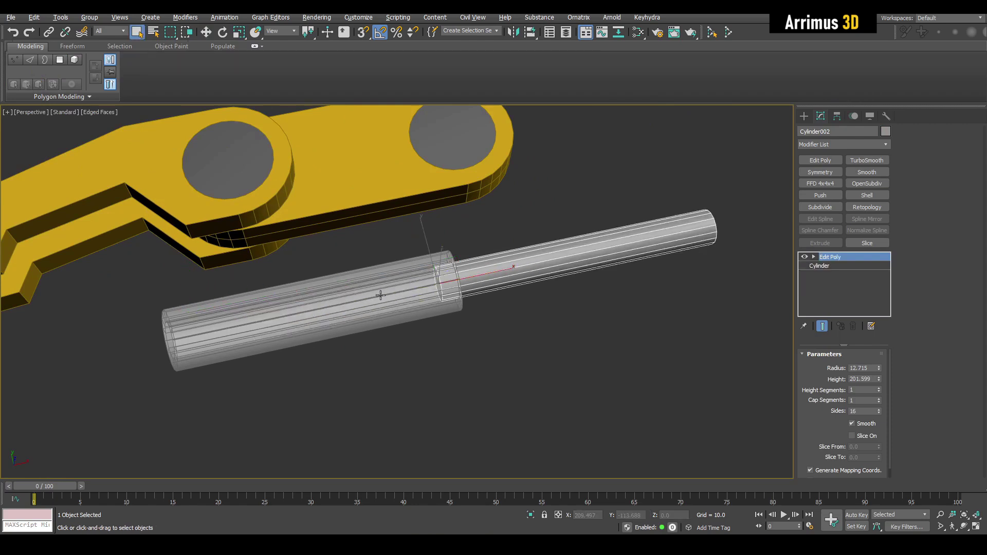
{"action": "key", "text": "alt+x"}
{"action": "left_click", "coordinate": [507, 338]}
Add a second Edit Poly modifier to the yellow tube and insert an edge loop near its open end with SwiftLoop
{"action": "middle_click_drag", "start_coordinate": [313, 310], "coordinate": [443, 306]}
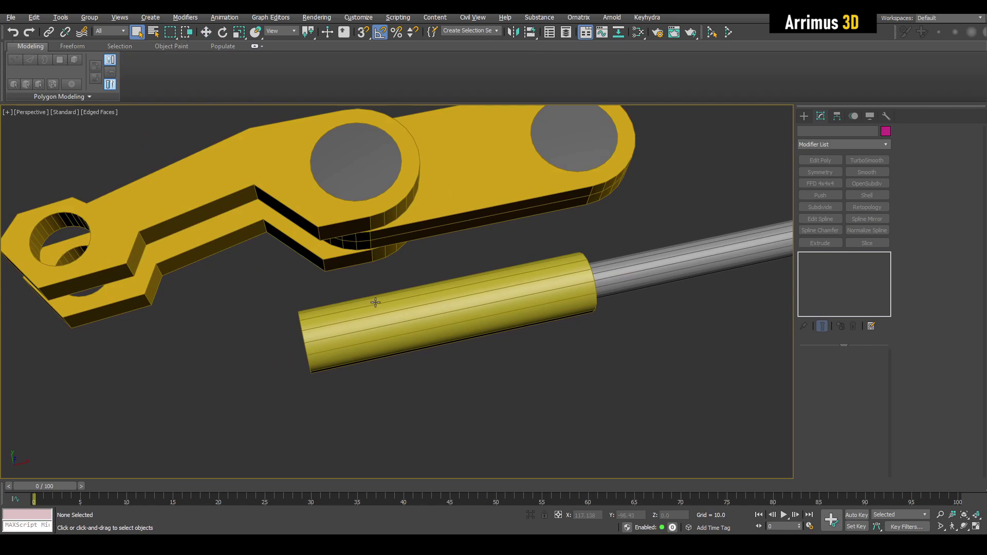
{"action": "middle_click_drag", "start_coordinate": [375, 302], "coordinate": [456, 277]}
{"action": "left_click", "coordinate": [456, 277]}
{"action": "scroll", "coordinate": [462, 287], "scroll_direction": "up", "scroll_amount": 5}
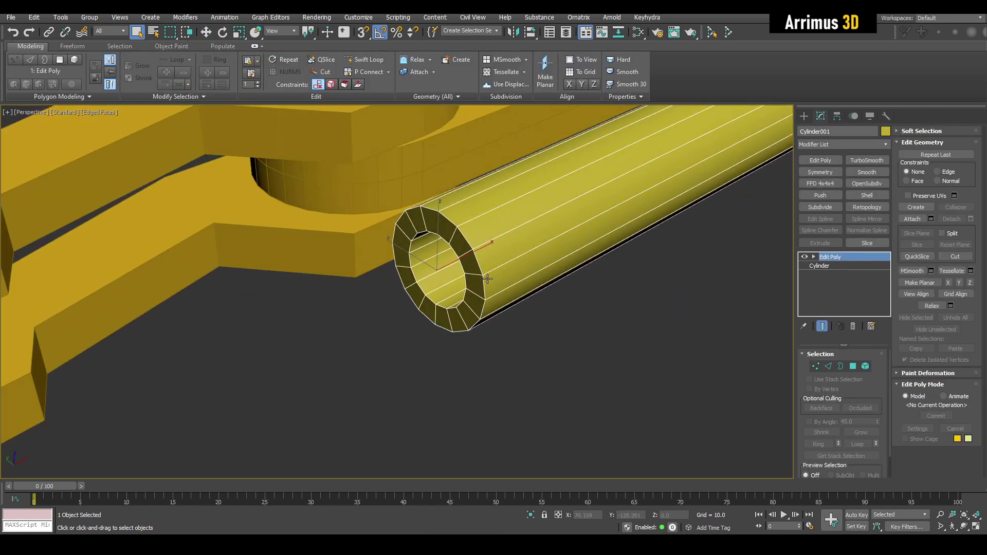
{"action": "key", "text": "alt+e"}
{"action": "scroll", "coordinate": [461, 250], "scroll_direction": "up", "scroll_amount": 5}
{"action": "key", "text": "1"}
{"action": "middle_click_drag", "start_coordinate": [461, 250], "coordinate": [491, 260], "text": "alt"}
{"action": "key", "text": "alt+1"}
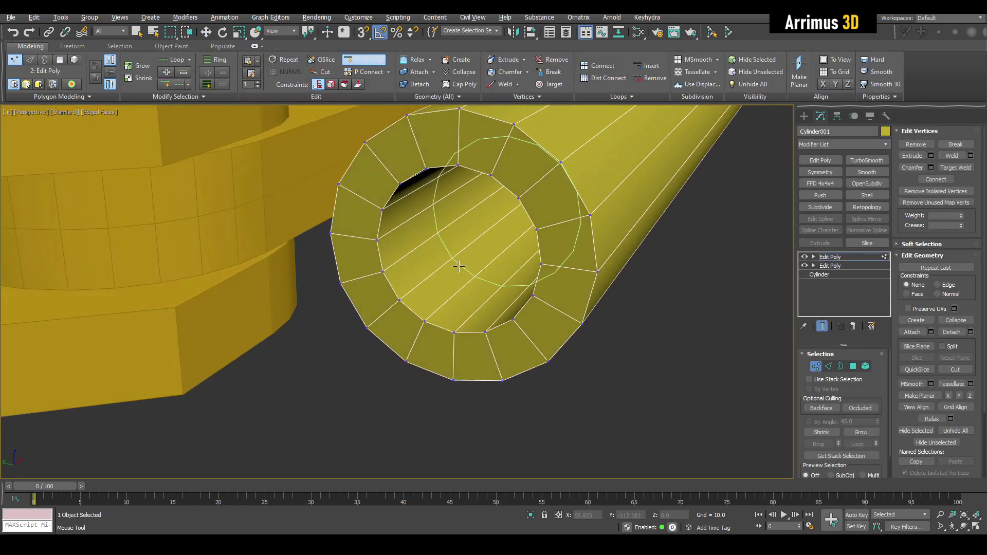
{"action": "left_click", "coordinate": [446, 283]}
Select the ring of inner wall polygons between the new edge loop and the tube's open end
{"action": "key", "text": "2"}
{"action": "key", "text": "4"}
{"action": "key", "text": "q"}
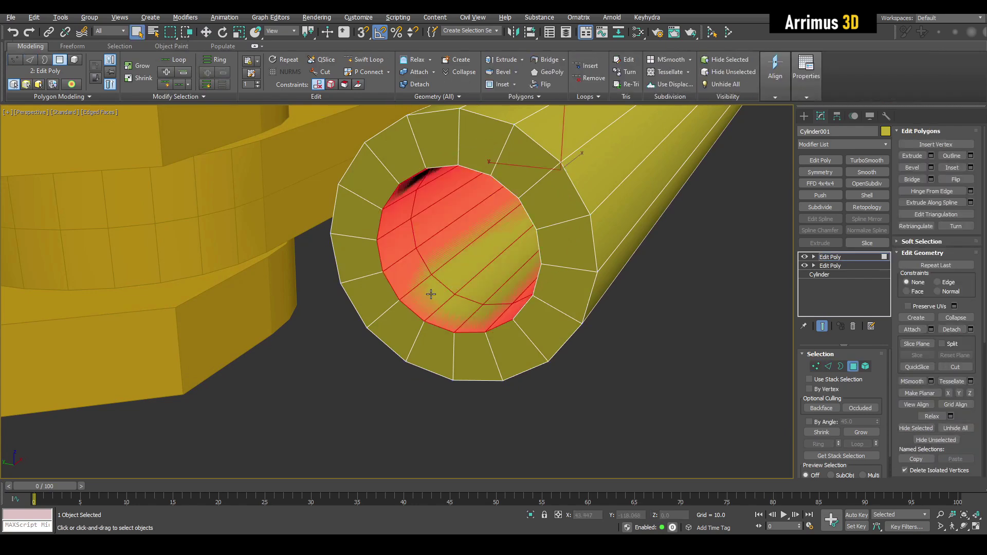
{"action": "left_click", "coordinate": [430, 294]}
{"action": "scroll", "coordinate": [434, 268], "scroll_direction": "up", "scroll_amount": 3}
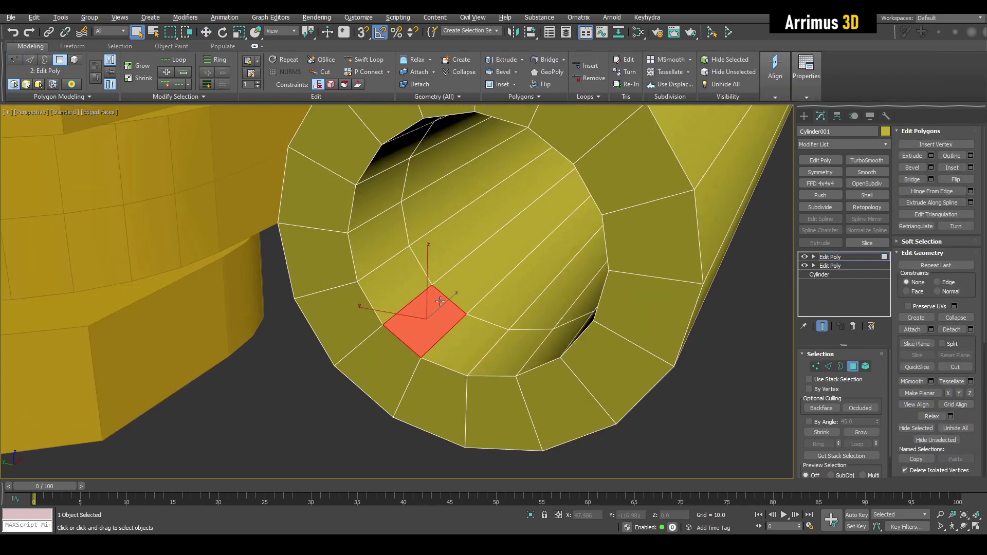
{"action": "left_click", "coordinate": [393, 269], "text": "shift"}
Extrude the selected inner ring toward the tube's centre to narrow the opening, and delete the selected polygons
{"action": "middle_click_drag", "start_coordinate": [393, 270], "coordinate": [422, 264], "text": "alt"}
{"action": "left_click_drag", "start_coordinate": [442, 251], "coordinate": [440, 290]}
{"action": "key", "text": "q"}
{"action": "middle_click_drag", "start_coordinate": [440, 288], "coordinate": [384, 305], "text": "alt"}
{"action": "scroll", "coordinate": [384, 305], "scroll_direction": "up", "scroll_amount": 4}
{"action": "key", "text": "Delete"}
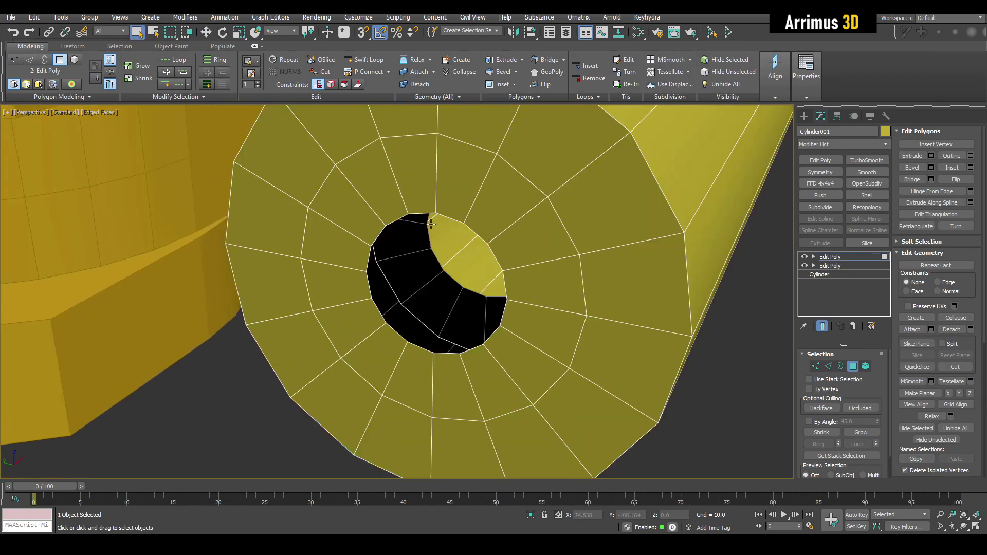
Bridge the opposite edges of the inner border inside the hole at the yellow tube's rear end
{"action": "middle_click_drag", "start_coordinate": [465, 264], "coordinate": [445, 212], "text": "alt"}
{"action": "key", "text": "2"}
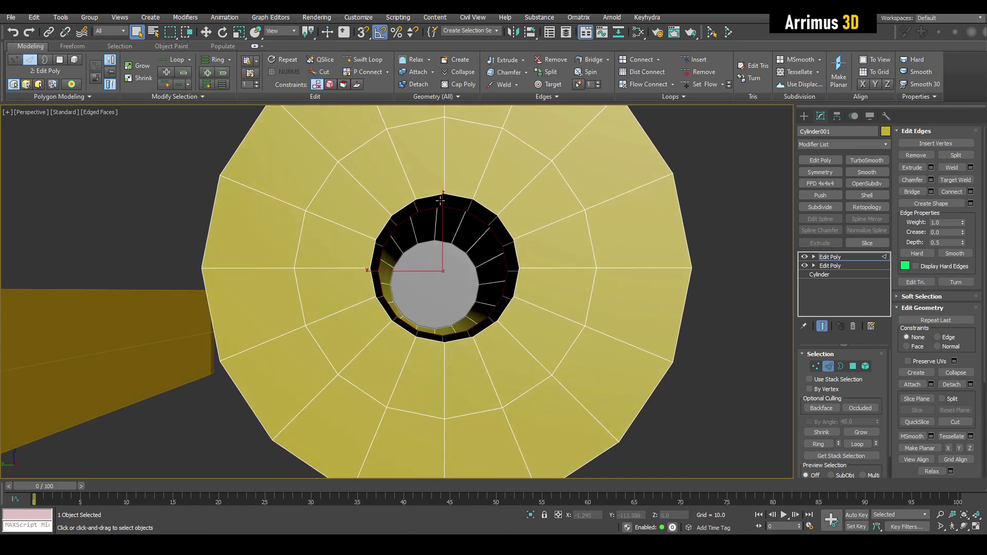
{"action": "left_click_drag", "start_coordinate": [441, 362], "coordinate": [450, 370], "text": "alt"}
{"action": "key", "text": "ctrl+shift+b"}
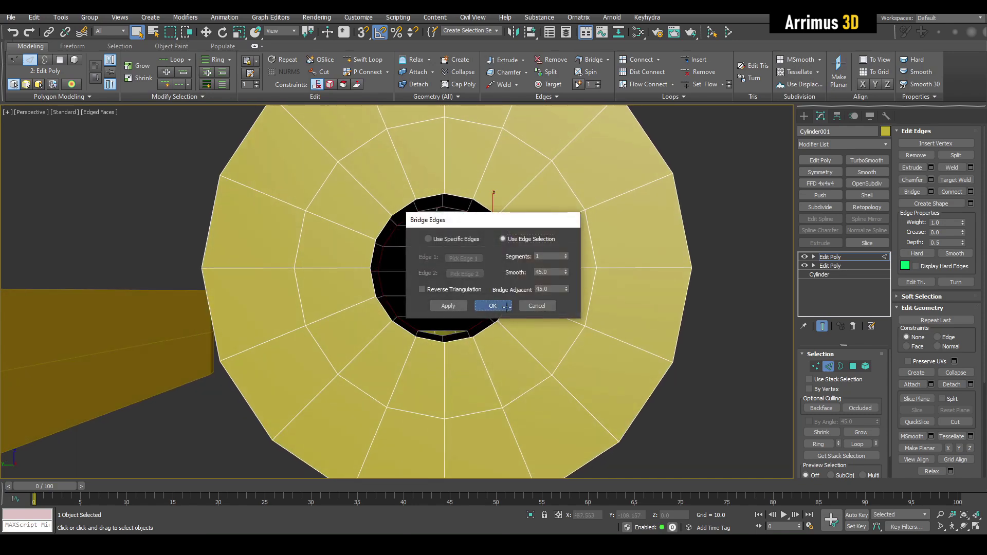
{"action": "left_click", "coordinate": [507, 307]}
Connect the bridged cap's horizontal edges with a single vertical line of edges through the middle
{"action": "left_click", "coordinate": [452, 246]}
{"action": "middle_click_drag", "start_coordinate": [452, 245], "coordinate": [447, 259], "text": "alt"}
{"action": "key", "text": "ctrl+shift+e"}
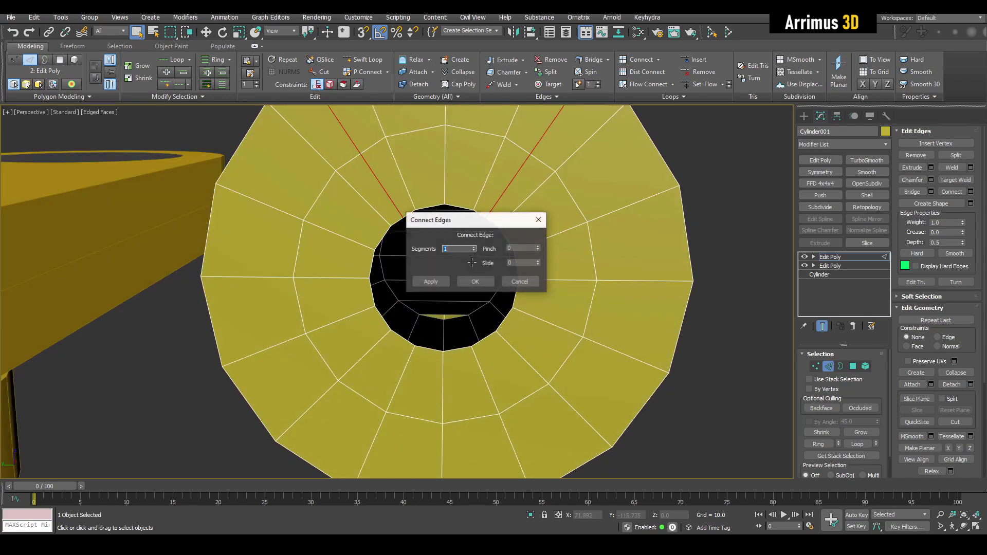
{"action": "left_click", "coordinate": [519, 281]}
{"action": "scroll", "coordinate": [458, 282], "scroll_direction": "up", "scroll_amount": 5}
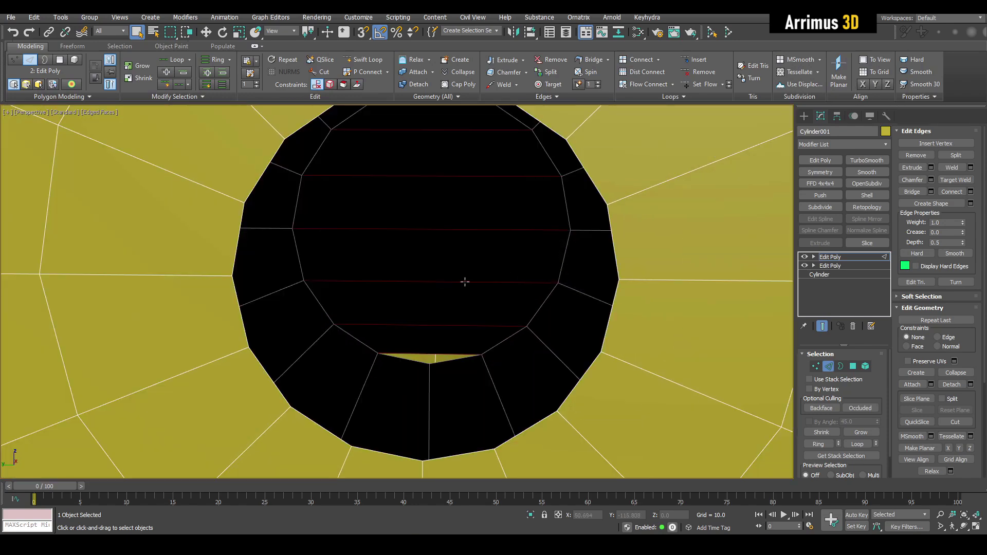
{"action": "key", "text": "ctrl+shift+e"}
{"action": "left_click", "coordinate": [432, 282]}
Target-weld the end vertices of the cap's vertical edge line to the matching hole border vertices
{"action": "key", "text": "1"}
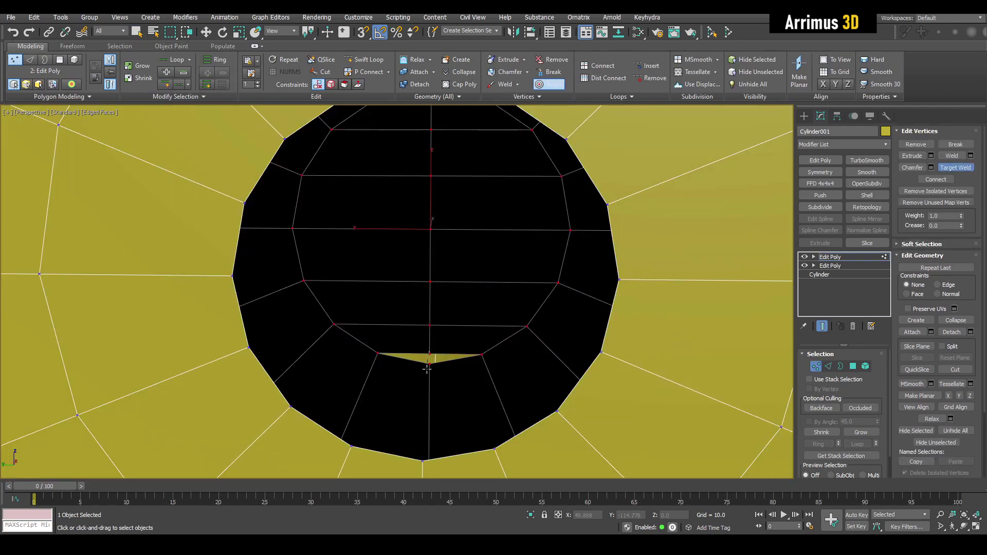
{"action": "middle_click_drag", "start_coordinate": [441, 330], "coordinate": [345, 353], "text": "alt"}
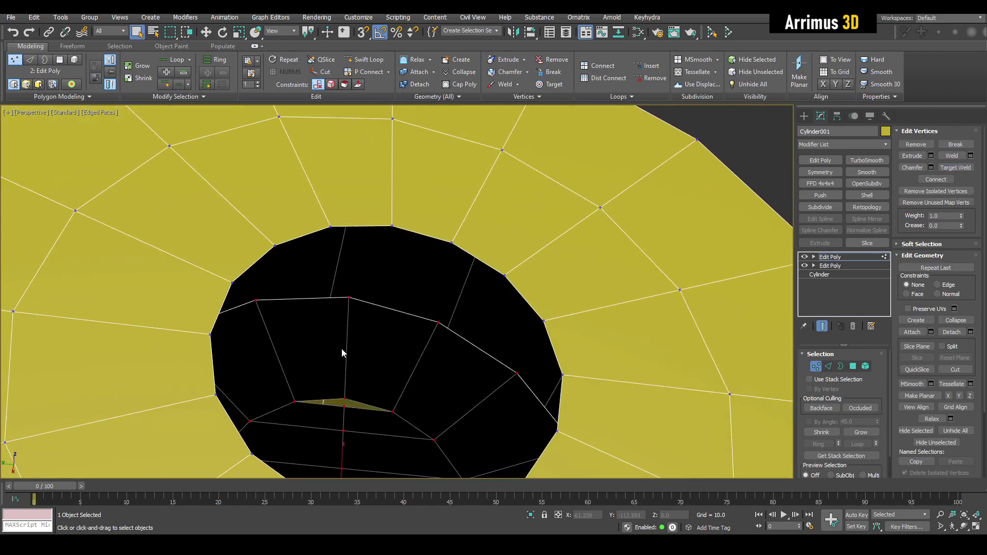
{"action": "left_click", "coordinate": [347, 397]}
{"action": "right_click", "coordinate": [353, 388]}
{"action": "middle_click_drag", "start_coordinate": [353, 388], "coordinate": [367, 353], "text": "alt"}
Clone the inner cap's polygons as an element and place the copy in front of the rear end along X
{"action": "key", "text": "4"}
{"action": "scroll", "coordinate": [386, 323], "scroll_direction": "down", "scroll_amount": 4}
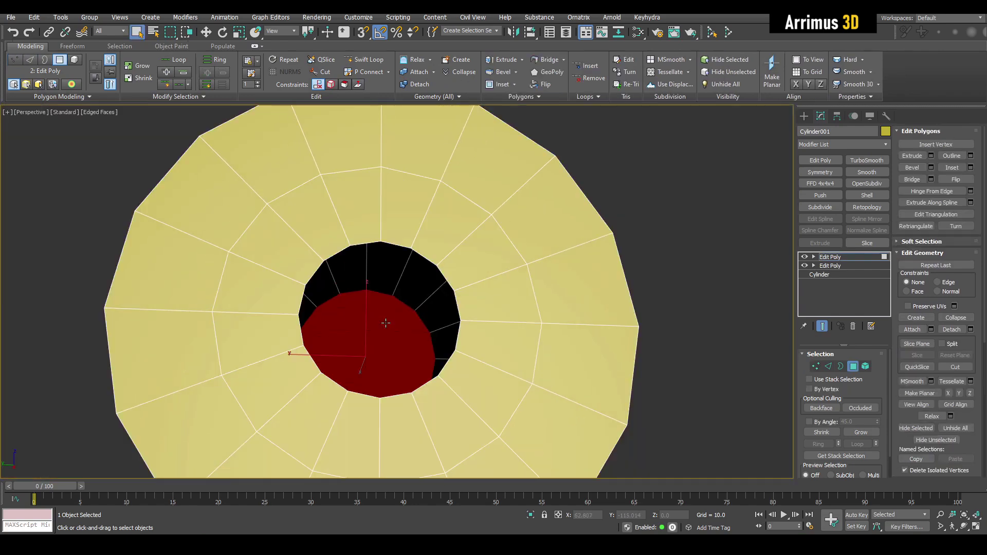
{"action": "middle_click_drag", "start_coordinate": [436, 272], "coordinate": [391, 298], "text": "alt"}
{"action": "key", "text": "w"}
{"action": "middle_click_drag", "start_coordinate": [467, 273], "coordinate": [450, 300], "text": "alt"}
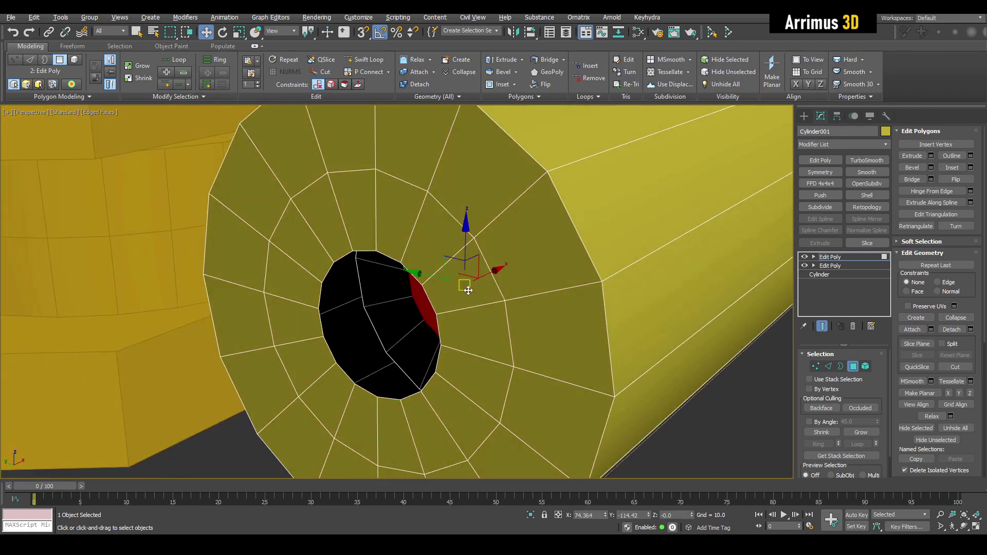
{"action": "middle_click_drag", "start_coordinate": [488, 274], "coordinate": [514, 260], "text": "alt"}
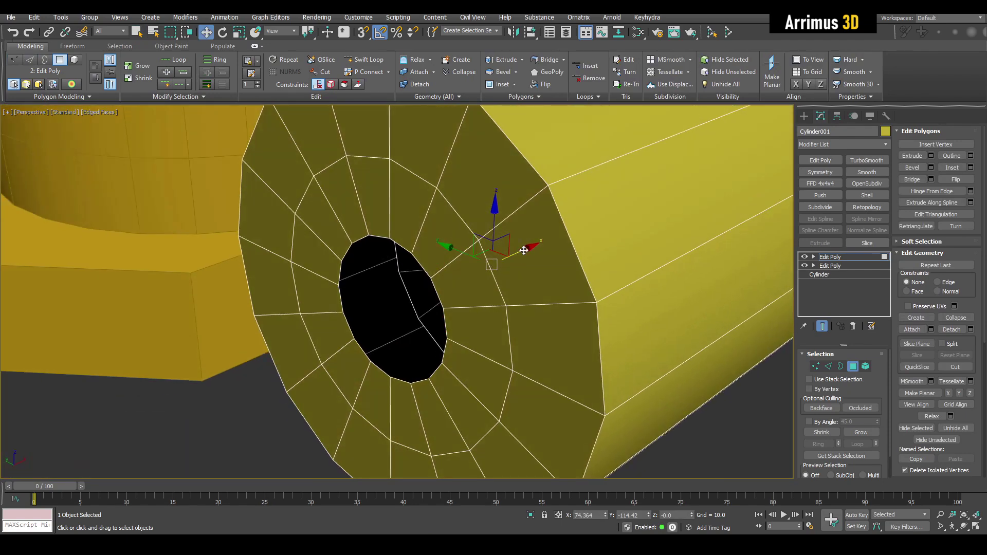
{"action": "left_click_drag", "start_coordinate": [524, 251], "coordinate": [285, 379], "text": "shift"}
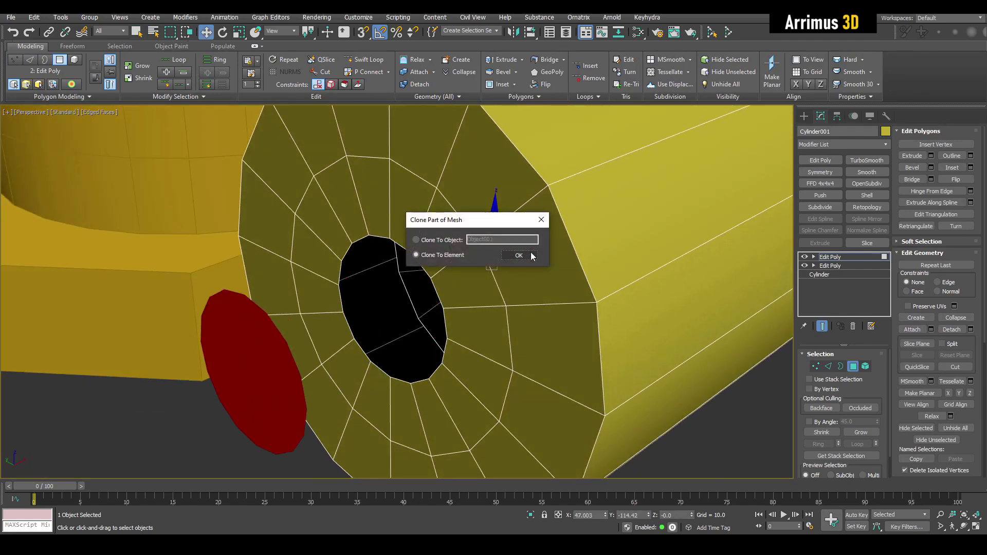
{"action": "left_click", "coordinate": [532, 256]}
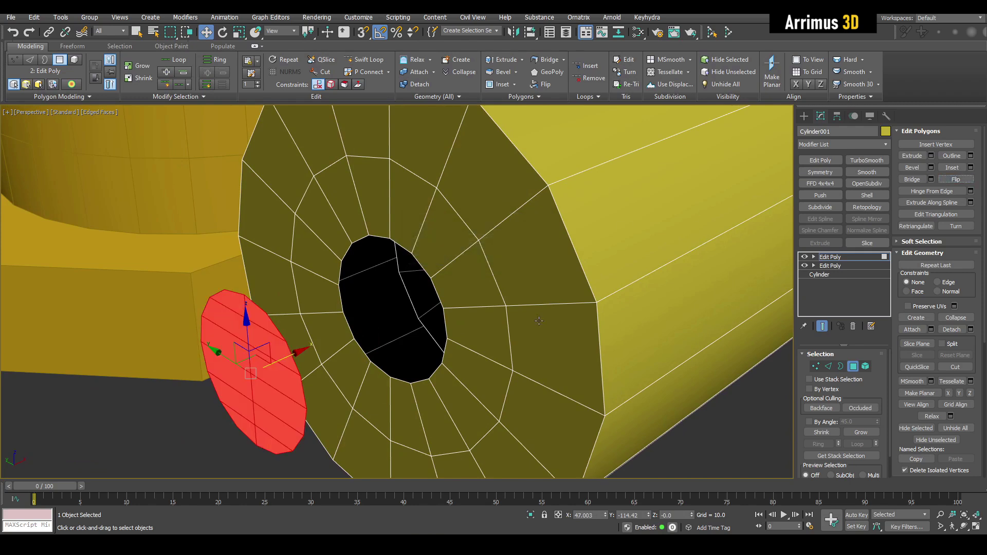
Turn on vertex snapping and move the cloned cap's vertices onto the hole border in the rear end face
{"action": "middle_click_drag", "start_coordinate": [402, 322], "coordinate": [427, 314]}
{"action": "left_click", "coordinate": [363, 31]}
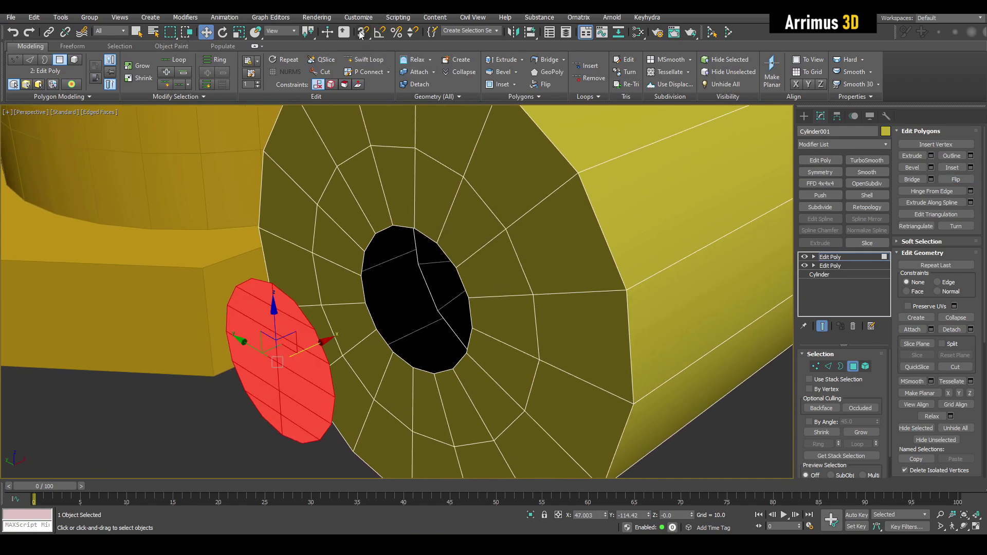
{"action": "right_click", "coordinate": [364, 34]}
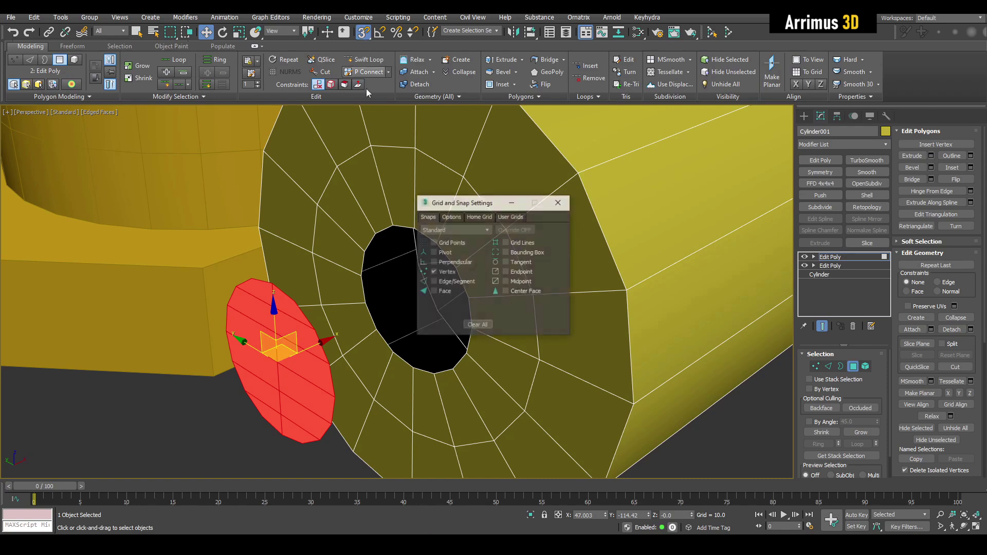
{"action": "left_click", "coordinate": [561, 202]}
{"action": "middle_click_drag", "start_coordinate": [433, 249], "coordinate": [444, 264], "text": "alt"}
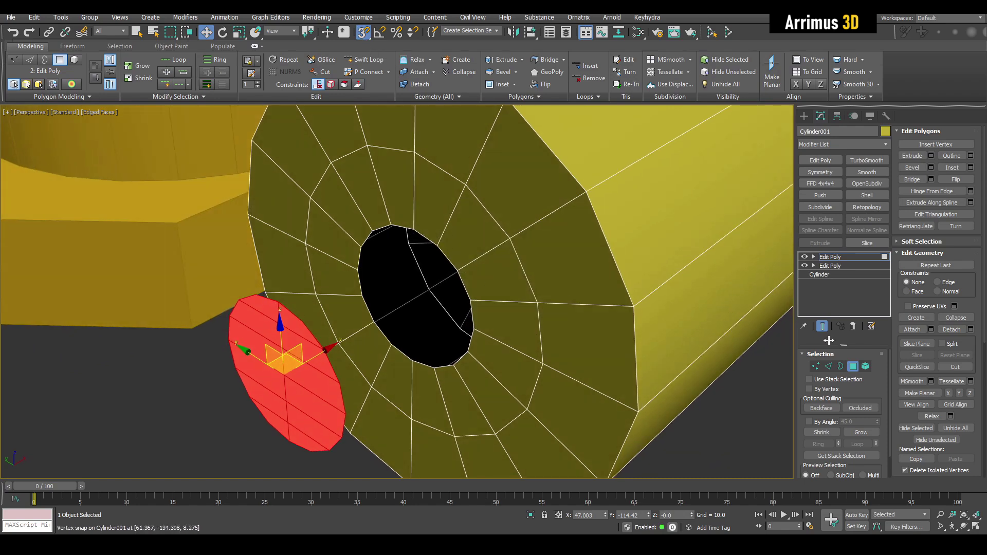
{"action": "left_click", "coordinate": [815, 367]}
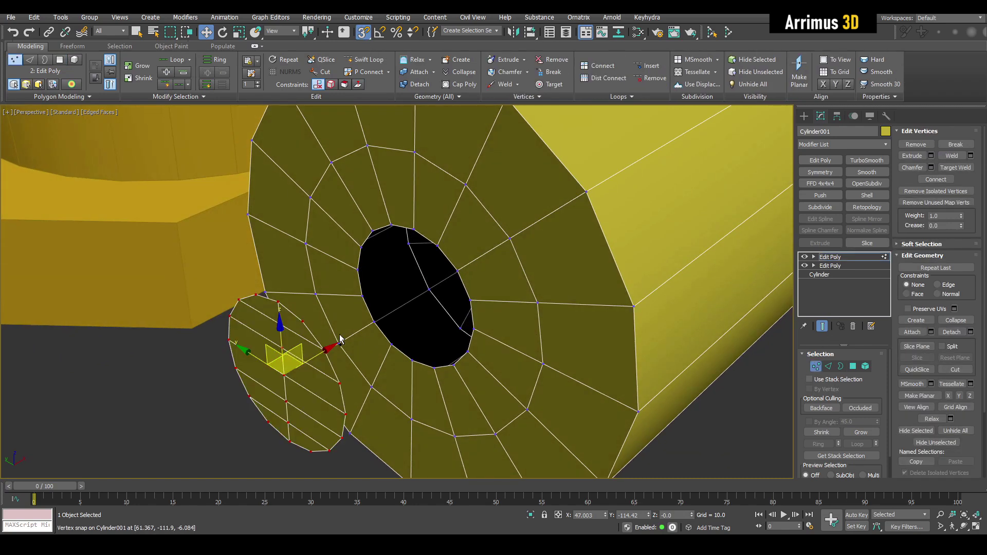
{"action": "middle_click_drag", "start_coordinate": [259, 296], "coordinate": [358, 306]}
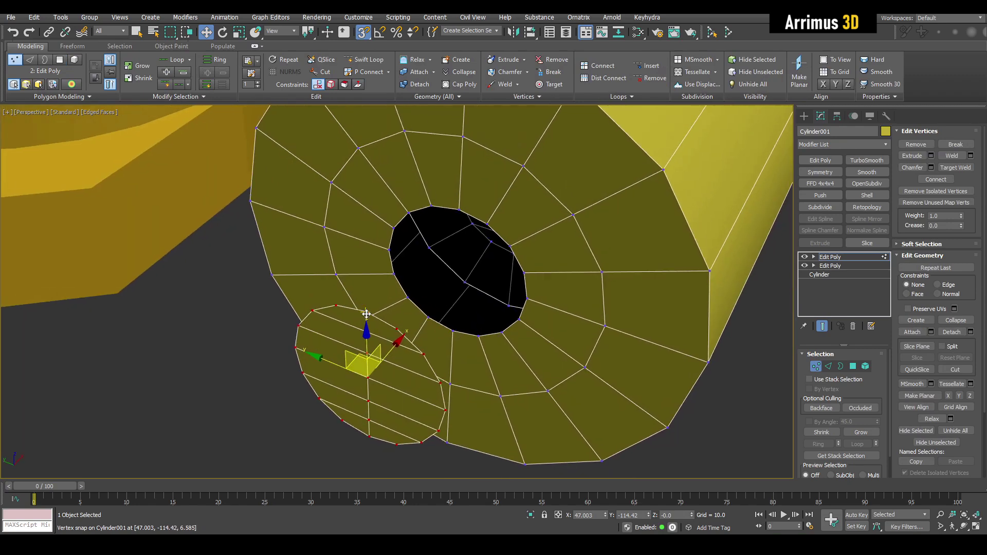
{"action": "left_click_drag", "start_coordinate": [365, 314], "coordinate": [457, 270]}
{"action": "right_click", "coordinate": [457, 271]}
{"action": "left_click_drag", "start_coordinate": [368, 313], "coordinate": [457, 212]}
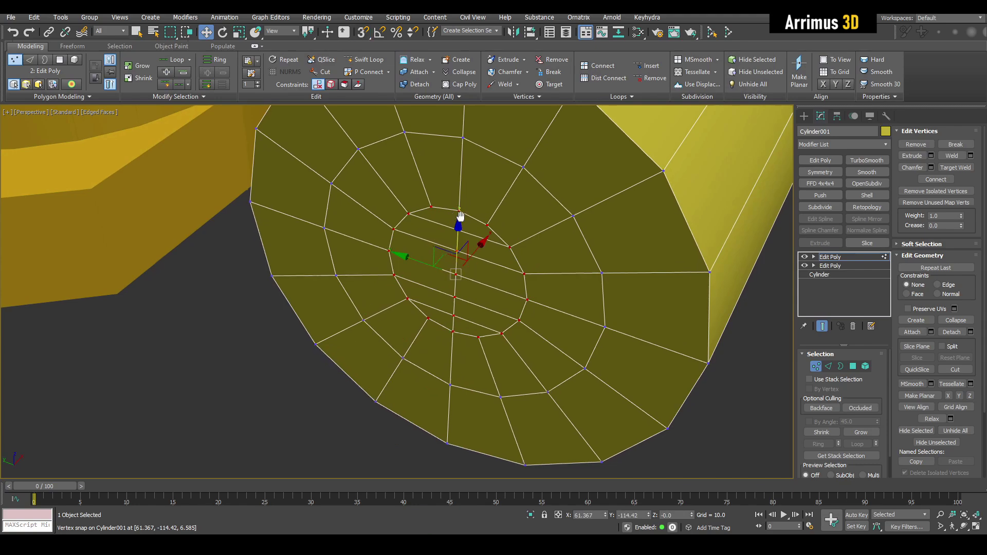
Weld the cloned cap's vertices to the surrounding hole border vertices of the rear end face
{"action": "key", "text": "q"}
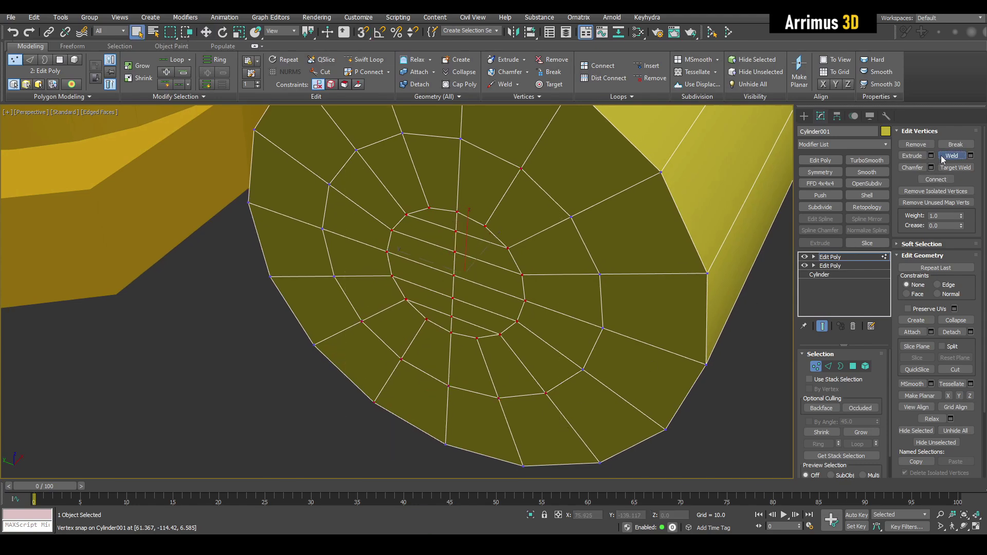
{"action": "middle_click_drag", "start_coordinate": [609, 224], "coordinate": [427, 305]}
{"action": "scroll", "coordinate": [557, 266], "scroll_direction": "down", "scroll_amount": 5}
{"action": "key", "text": "1"}
Check the tube's interior in see-through display and add a third Edit Poly modifier
{"action": "key", "text": "alt+x"}
{"action": "scroll", "coordinate": [441, 269], "scroll_direction": "down", "scroll_amount": 3}
{"action": "key", "text": "alt+x"}
{"action": "middle_click_drag", "start_coordinate": [422, 237], "coordinate": [418, 279], "text": "alt"}
{"action": "key", "text": "shift+e"}
Remove the middle circular edge loop from the tube's rear end face
{"action": "key", "text": "4"}
{"action": "left_click", "coordinate": [555, 392]}
{"action": "left_click", "coordinate": [464, 274]}
{"action": "key", "text": "w"}
{"action": "scroll", "coordinate": [533, 324], "scroll_direction": "down", "scroll_amount": 4}
{"action": "scroll", "coordinate": [474, 335], "scroll_direction": "up", "scroll_amount": 2}
{"action": "key", "text": "2"}
{"action": "key", "text": "q"}
{"action": "double_click", "coordinate": [444, 283]}
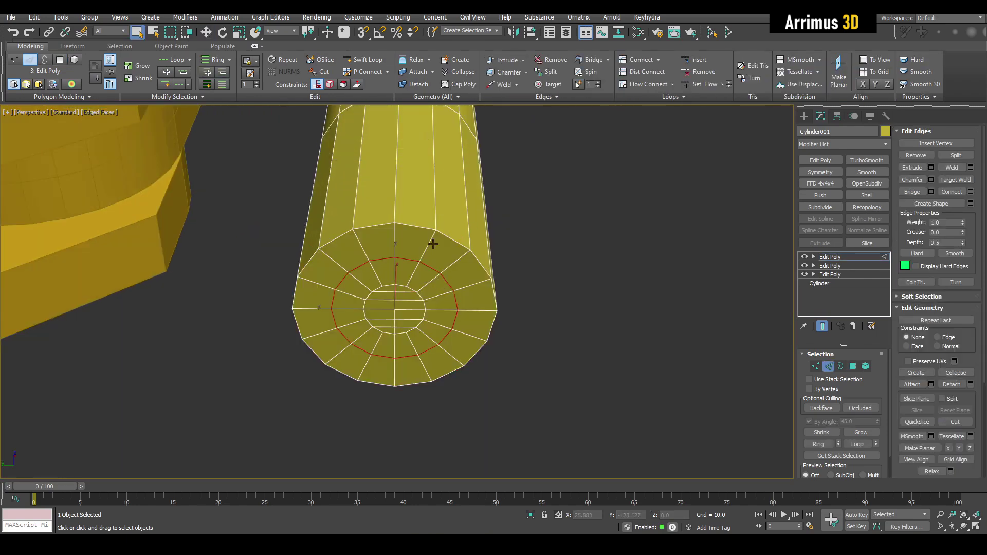
{"action": "left_click", "coordinate": [925, 156]}
Cut a straight vertical edge across the rear end face between two rim vertices near its outer side
{"action": "key", "text": "1"}
{"action": "middle_click_drag", "start_coordinate": [525, 300], "coordinate": [428, 270]}
{"action": "key", "text": "alt+c"}
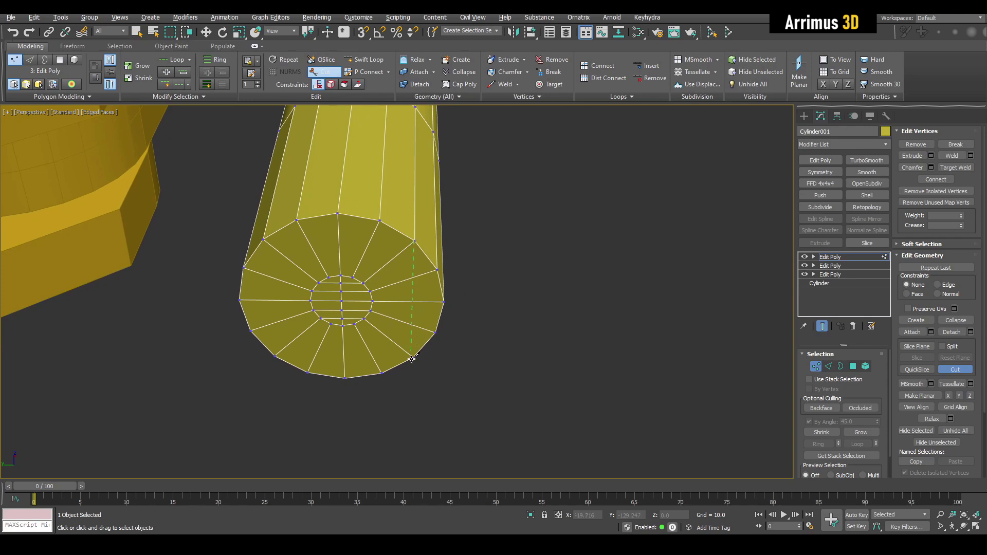
{"action": "right_click", "coordinate": [435, 317]}
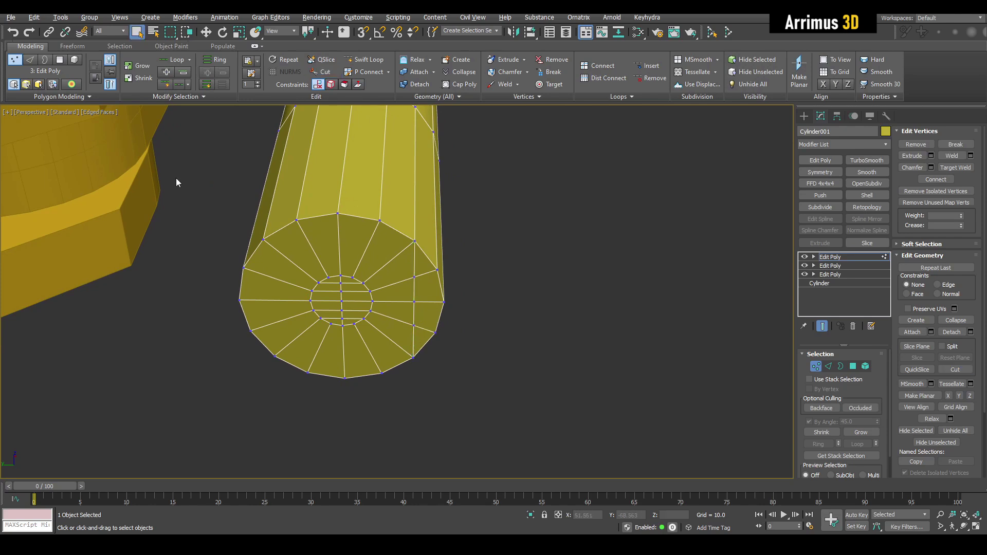
Make the tube see-through and delete the rim vertices outside the vertical cut on the rear end face
{"action": "mouse_move", "coordinate": [645, 224]}
{"action": "middle_mouse_down", "text": "alt"}
{"action": "mouse_move", "coordinate": [539, 270]}
{"action": "mouse_move", "coordinate": [412, 300]}
{"action": "mouse_move", "coordinate": [465, 270]}
{"action": "mouse_move", "coordinate": [432, 279]}
{"action": "mouse_move", "coordinate": [449, 299]}
{"action": "mouse_move", "coordinate": [433, 366]}
{"action": "middle_mouse_up", "text": "alt"}
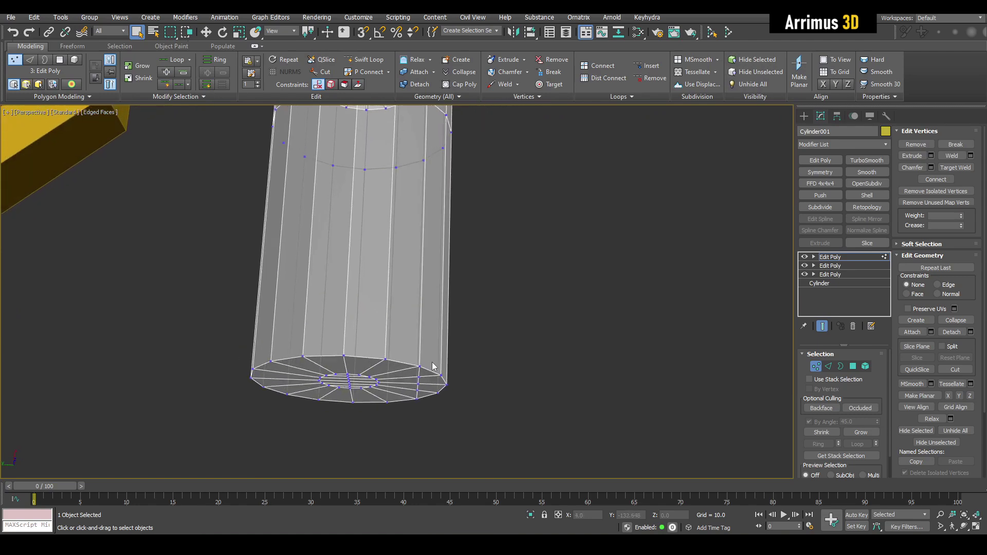
{"action": "left_click_drag", "start_coordinate": [477, 423], "coordinate": [477, 423]}
{"action": "key", "text": "Delete"}
Try capping the open border along the side of the tube's rear section, and undo the cap
{"action": "middle_click_drag", "start_coordinate": [475, 400], "coordinate": [461, 186], "text": "alt"}
{"action": "key", "text": "3"}
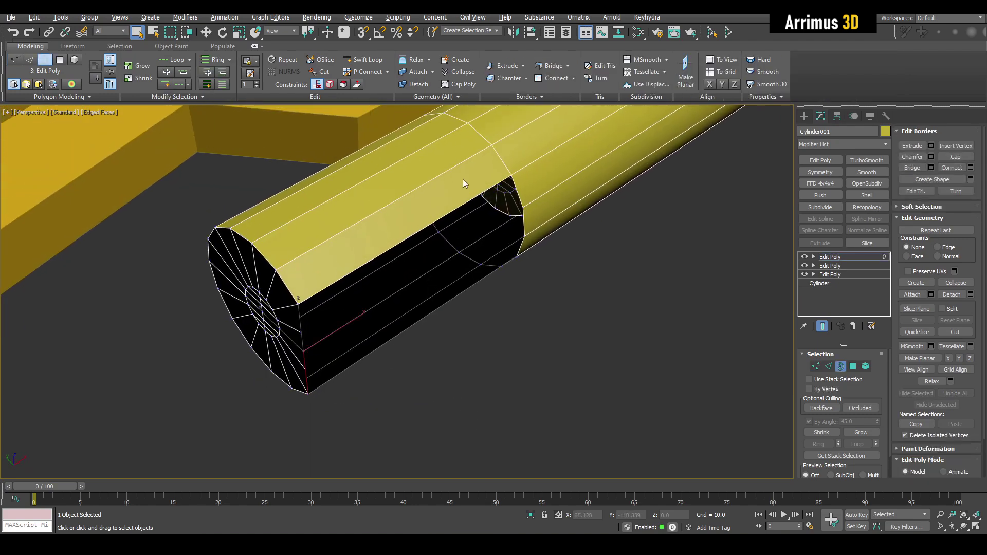
{"action": "left_click", "coordinate": [466, 202]}
{"action": "left_click", "coordinate": [814, 257]}
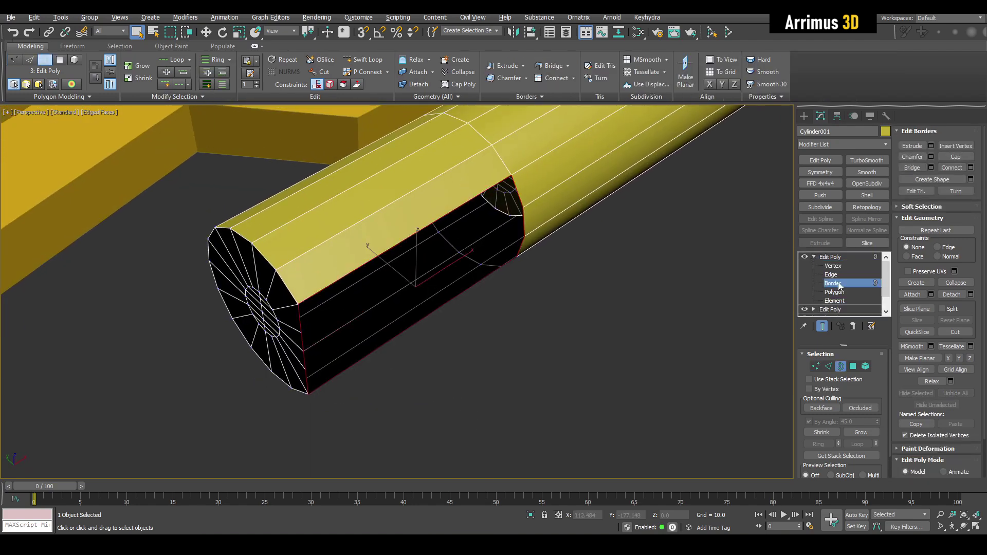
{"action": "left_click", "coordinate": [473, 219]}
{"action": "left_click", "coordinate": [465, 199]}
{"action": "key", "text": "alt+p"}
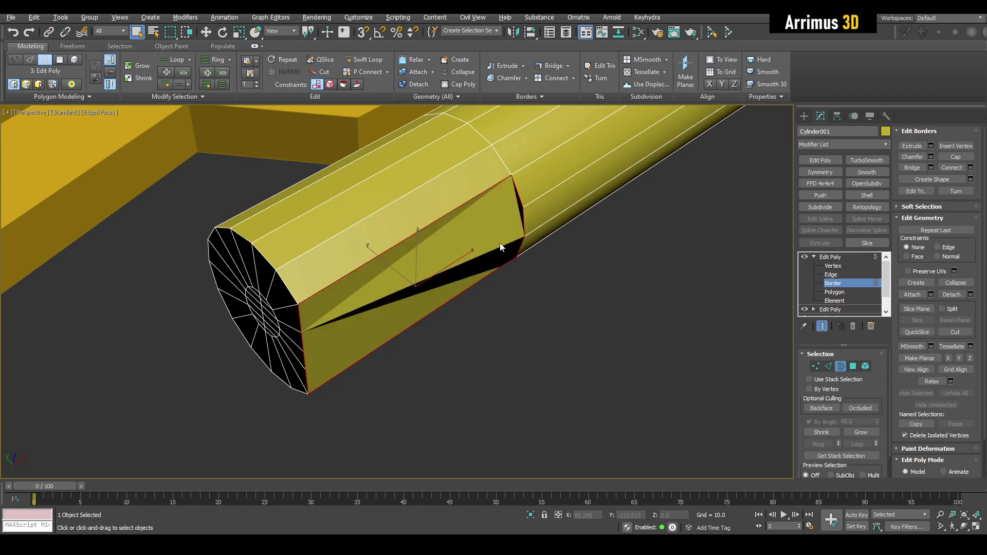
{"action": "middle_click_drag", "start_coordinate": [499, 243], "coordinate": [527, 162], "text": "alt"}
{"action": "key", "text": "ctrl+z"}
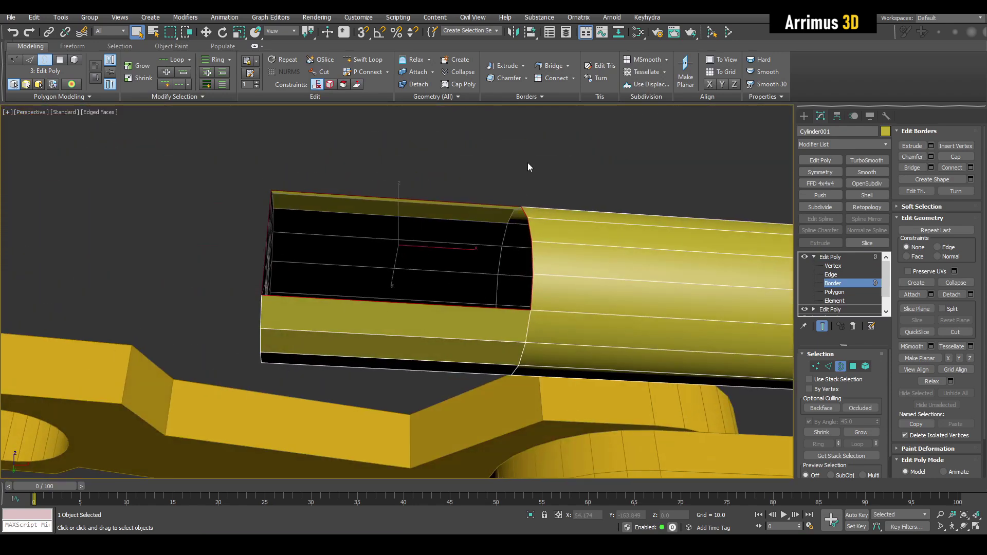
Cap the open side border of the rear section and connect the two corner vertices at the shoulder to form a flat side
{"action": "left_click", "coordinate": [527, 163]}
{"action": "left_click", "coordinate": [495, 213]}
{"action": "key", "text": "alt+p"}
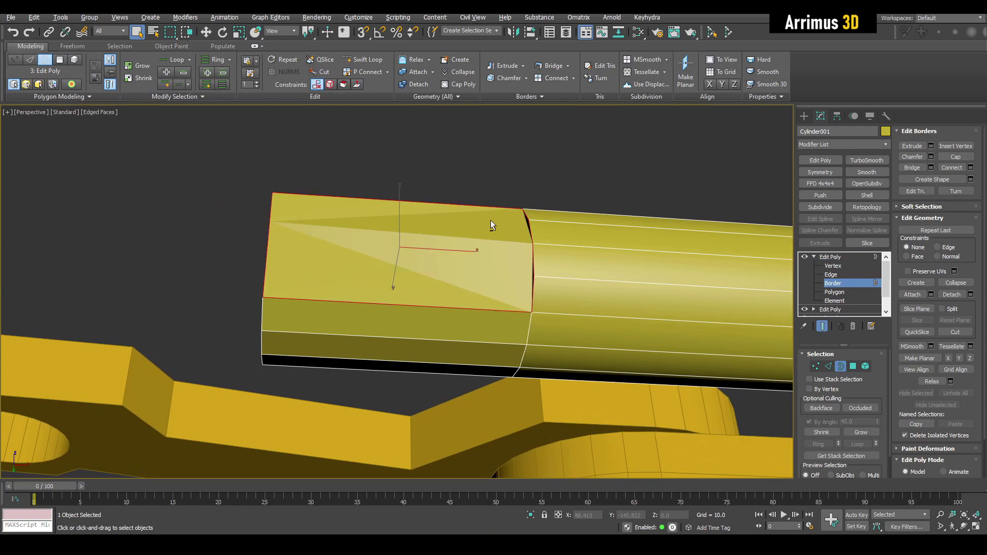
{"action": "middle_click_drag", "start_coordinate": [491, 220], "coordinate": [515, 302], "text": "alt"}
{"action": "key", "text": "1"}
{"action": "middle_click_drag", "start_coordinate": [525, 282], "coordinate": [522, 300], "text": "alt"}
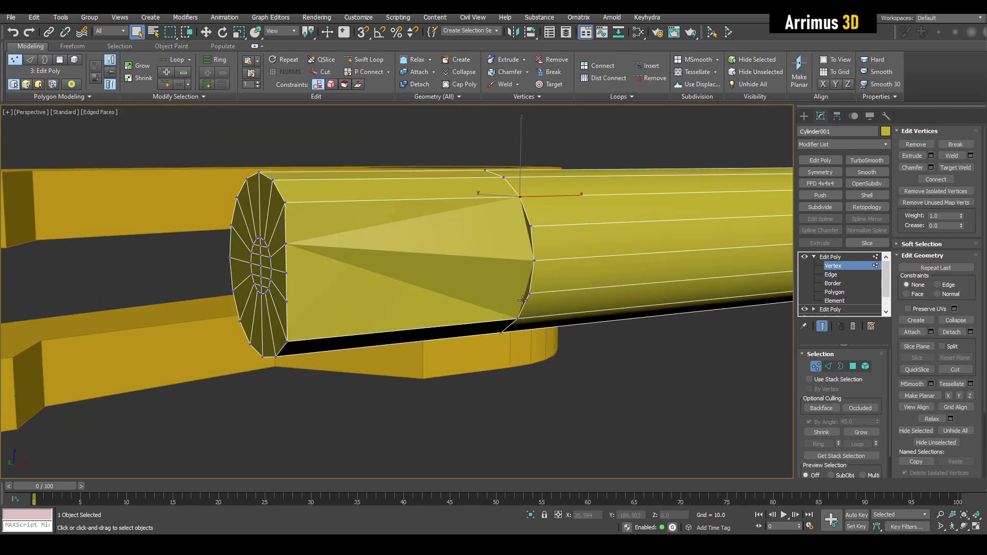
{"action": "left_click", "coordinate": [930, 180]}
Insert two SwiftLoop edge loops around the flattened rear section, one near each end
{"action": "middle_click_drag", "start_coordinate": [553, 239], "coordinate": [534, 282], "text": "alt"}
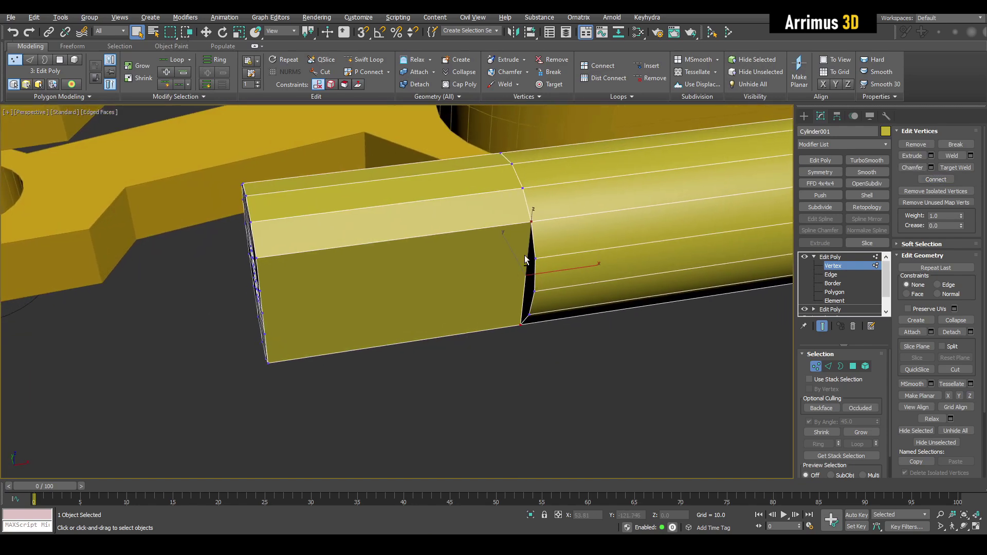
{"action": "key", "text": "alt+shift+w"}
{"action": "left_click", "coordinate": [456, 229]}
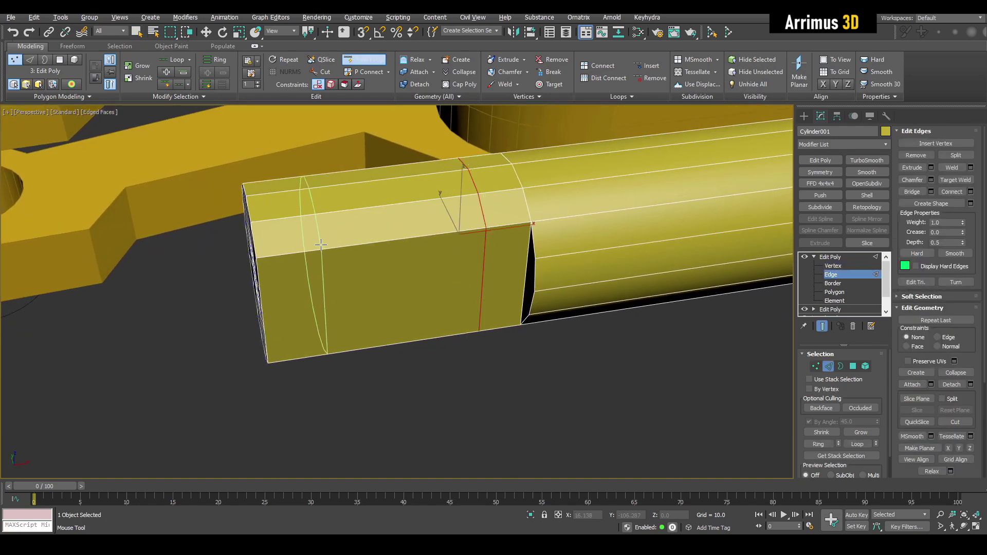
{"action": "left_click", "coordinate": [317, 249]}
{"action": "right_click", "coordinate": [316, 249]}
Select the edge loop at the flattened section's shoulder and move it about -5.55 along X to slope the transition
{"action": "key", "text": "q"}
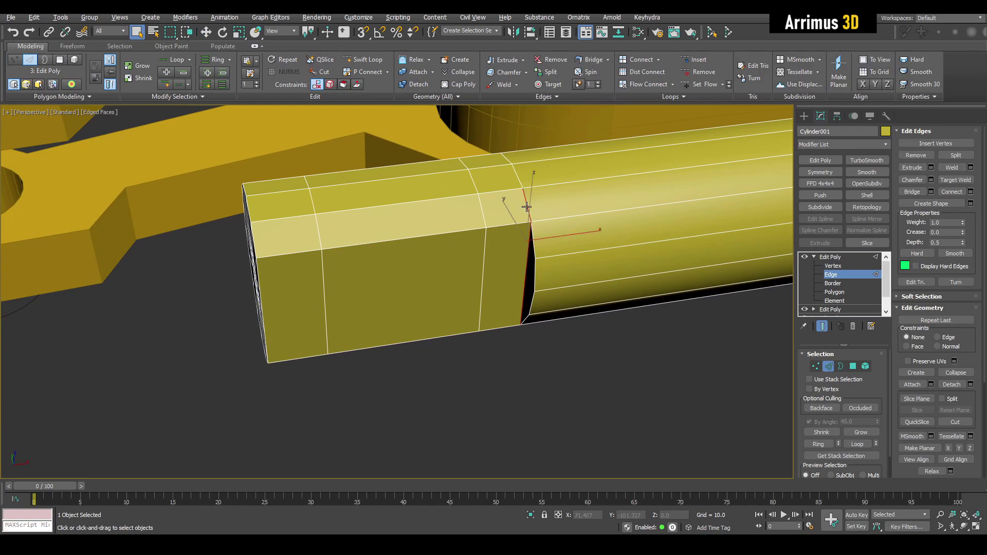
{"action": "double_click", "coordinate": [527, 207], "text": "ctrl"}
{"action": "key", "text": "w"}
{"action": "middle_click_drag", "start_coordinate": [531, 210], "coordinate": [521, 216], "text": "alt"}
{"action": "left_click_drag", "start_coordinate": [549, 236], "coordinate": [528, 235]}
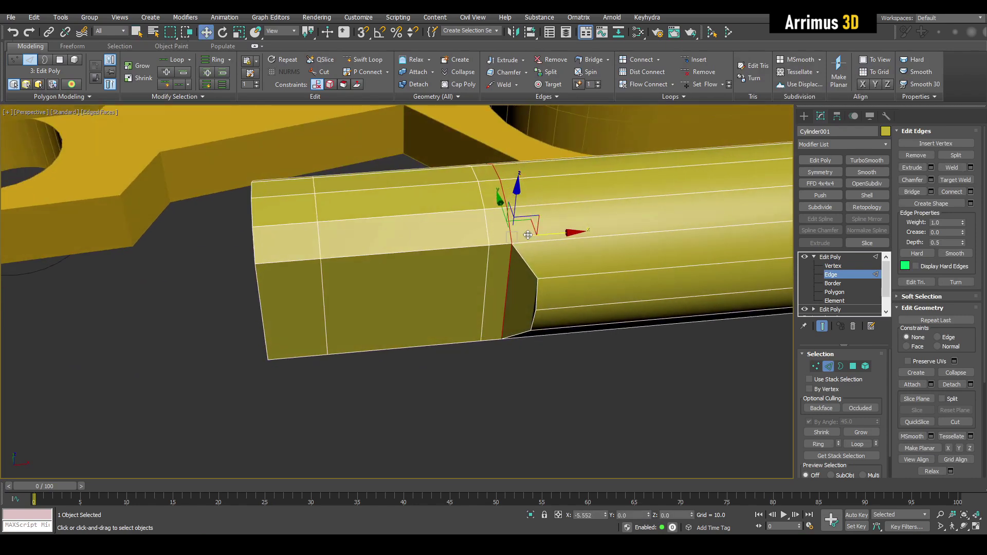
Connect the flat side's vertical edges with a horizontal line of edges across the middle
{"action": "middle_click_drag", "start_coordinate": [528, 235], "coordinate": [591, 366], "text": "alt"}
{"action": "key", "text": "q"}
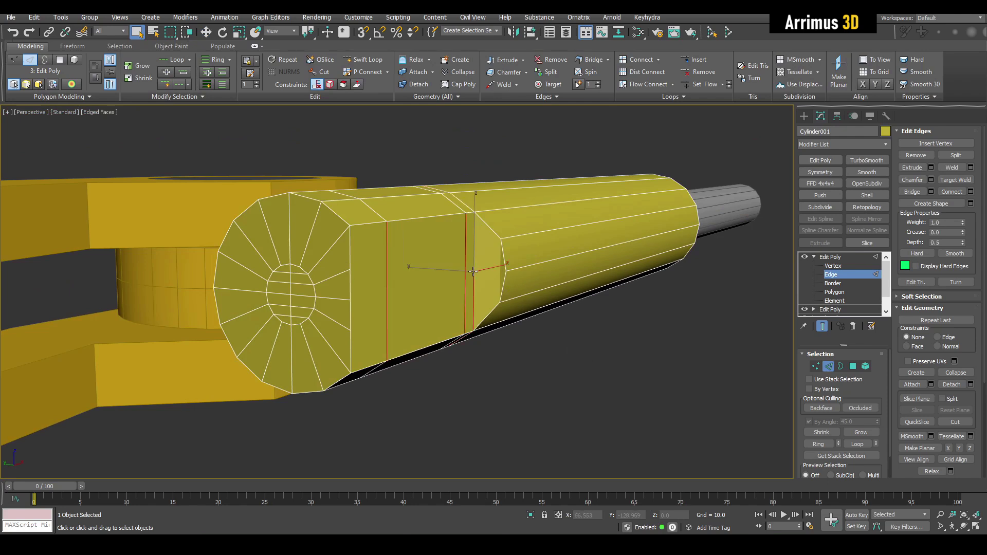
{"action": "key", "text": "ctrl+shift+e"}
{"action": "left_click", "coordinate": [484, 284]}
Connect the flat side's middle vertex to the middle vertex of the shoulder arc and leave vertex editing
{"action": "key", "text": "1"}
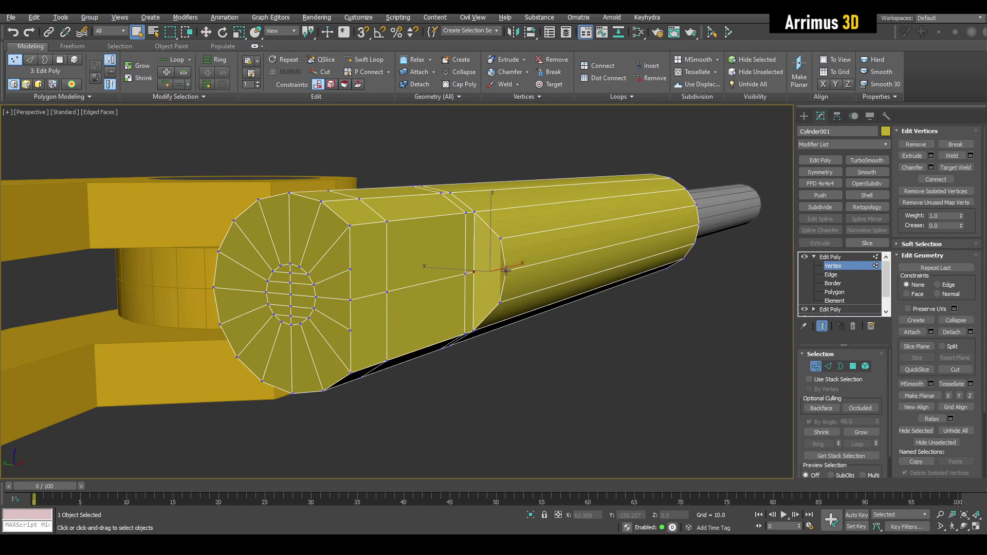
{"action": "middle_click_drag", "start_coordinate": [551, 353], "coordinate": [518, 318], "text": "alt"}
{"action": "scroll", "coordinate": [502, 305], "scroll_direction": "up", "scroll_amount": 3}
{"action": "key", "text": "1"}
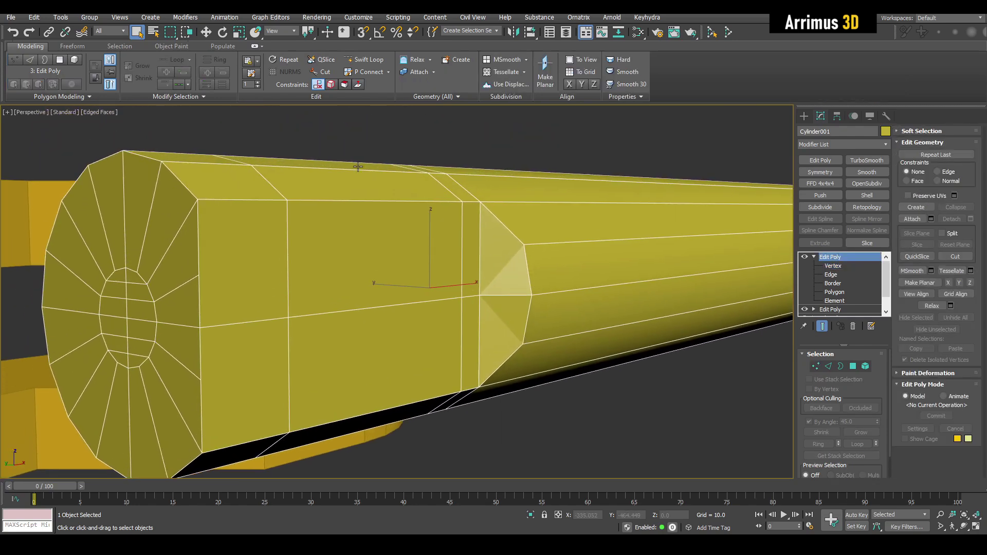
Set the viewport to Model Assist shading, turn off By Angle polygon selection and clear the selected polygons
{"action": "left_click", "coordinate": [112, 118]}
{"action": "left_click", "coordinate": [138, 194]}
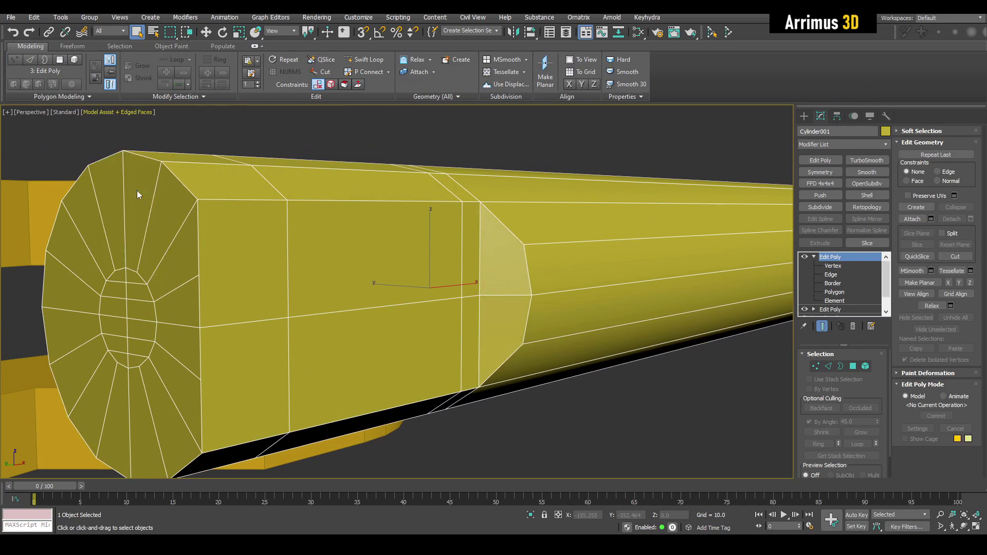
{"action": "mouse_move", "coordinate": [378, 255]}
{"action": "middle_mouse_down"}
{"action": "mouse_move", "coordinate": [440, 254]}
{"action": "mouse_move", "coordinate": [441, 276]}
{"action": "middle_mouse_up"}
{"action": "key", "text": "4"}
{"action": "left_click", "coordinate": [563, 277]}
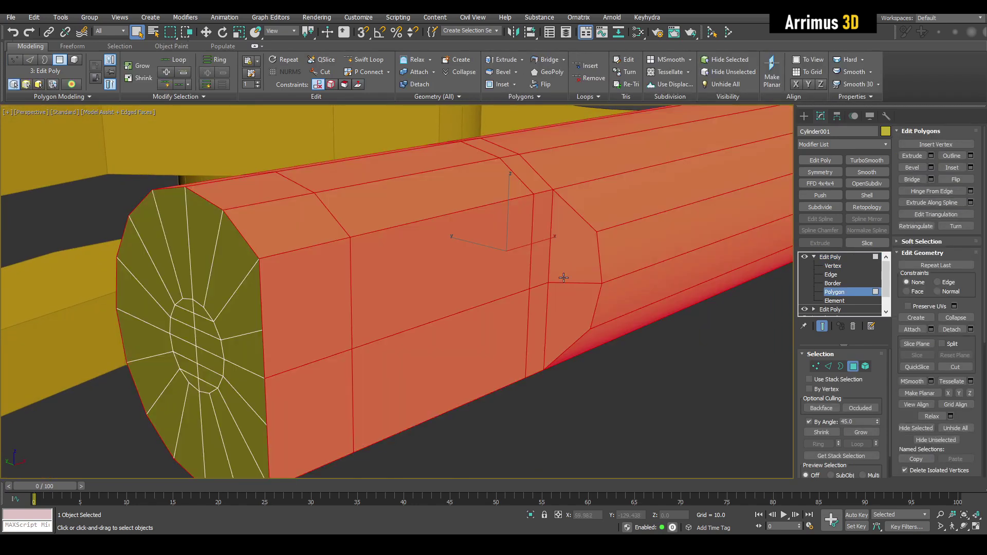
{"action": "left_click", "coordinate": [836, 422]}
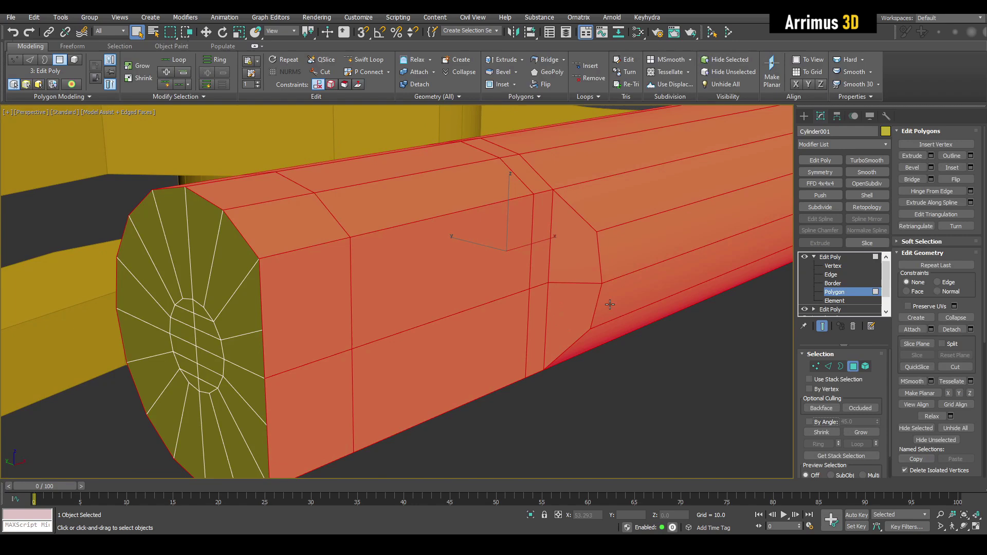
{"action": "left_click", "coordinate": [569, 293]}
{"action": "left_click", "coordinate": [568, 398]}
{"action": "middle_click_drag", "start_coordinate": [568, 399], "coordinate": [485, 242], "text": "alt"}
{"action": "left_click", "coordinate": [503, 150]}
{"action": "left_click", "coordinate": [497, 213]}
Remove the two surplus spoke edges between the rear cap's inner ring and the flat side, then leave edge editing
{"action": "key", "text": "1"}
{"action": "middle_click_drag", "start_coordinate": [445, 204], "coordinate": [405, 259], "text": "alt"}
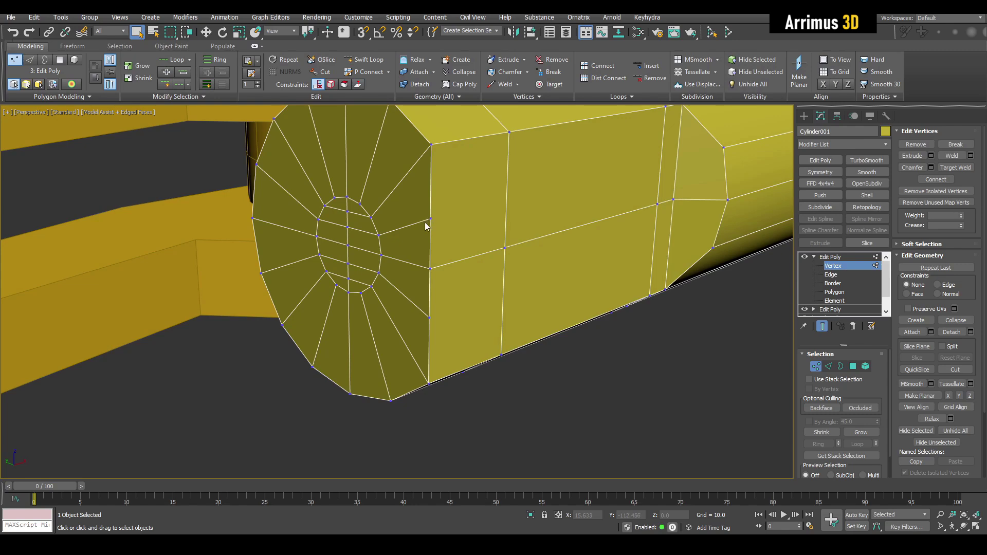
{"action": "key", "text": "2"}
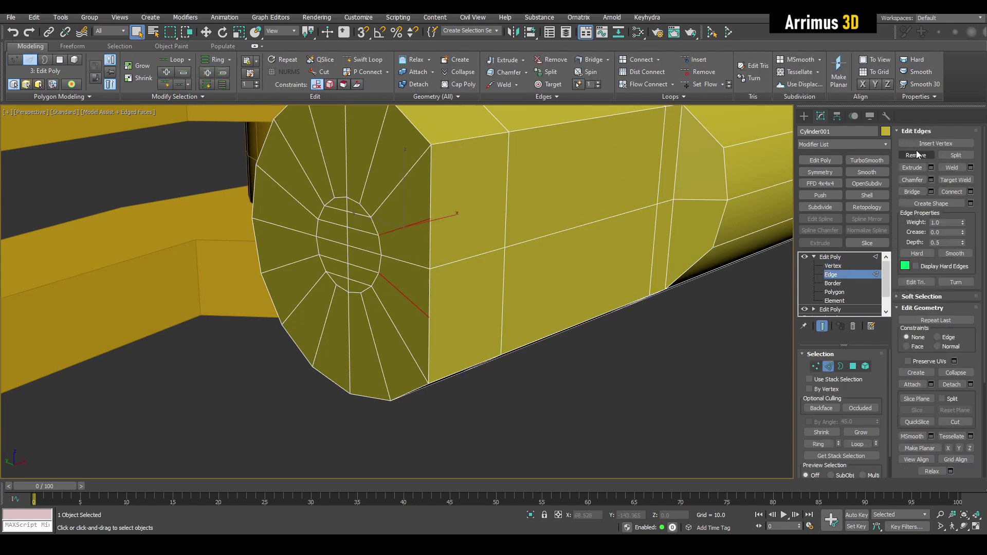
{"action": "scroll", "coordinate": [473, 211], "scroll_direction": "down", "scroll_amount": 3}
{"action": "key", "text": "2"}
{"action": "middle_click_drag", "start_coordinate": [473, 211], "coordinate": [454, 298], "text": "alt"}
Add a Symmetry modifier to the housing, mirroring the flattened side across the Y axis with Flip enabled
{"action": "left_click", "coordinate": [813, 257]}
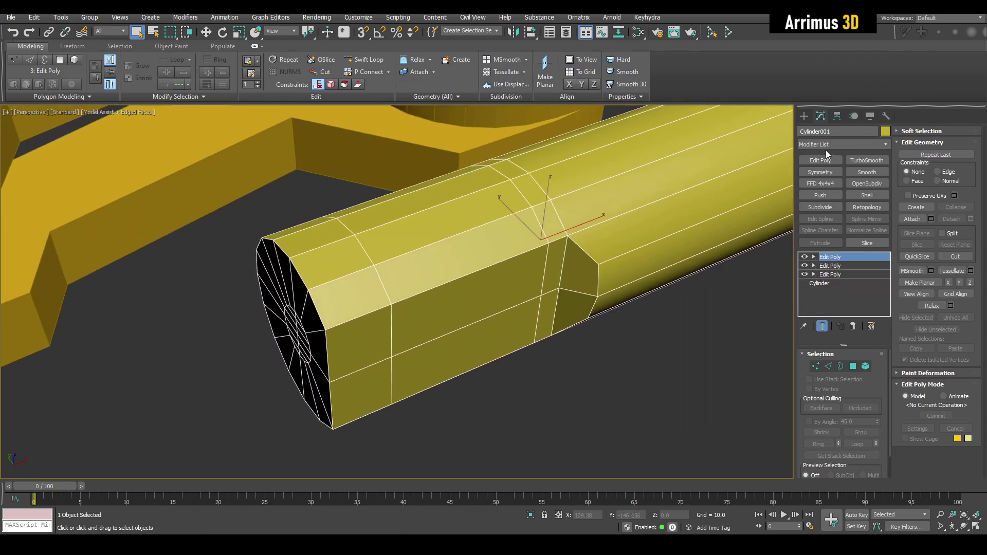
{"action": "left_click", "coordinate": [821, 173]}
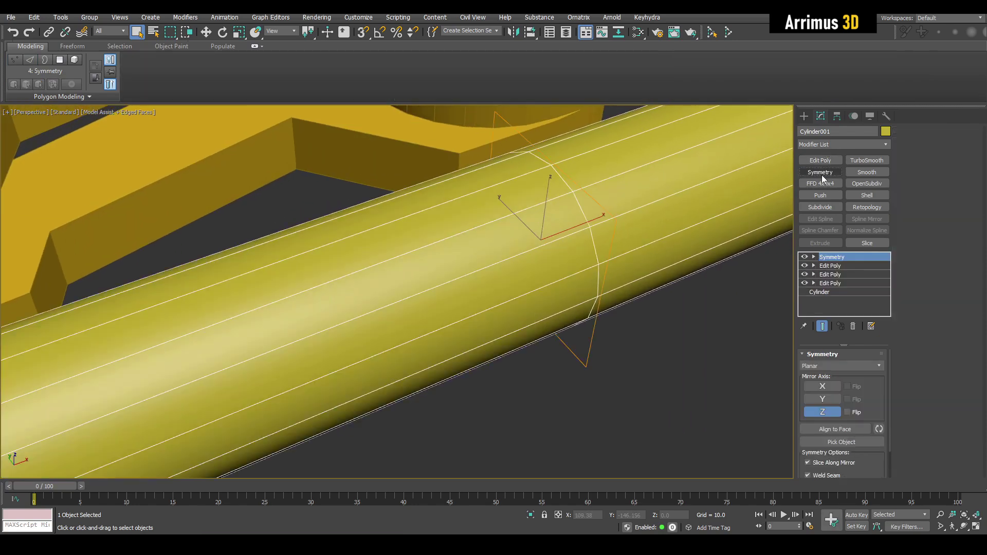
{"action": "left_click", "coordinate": [824, 400]}
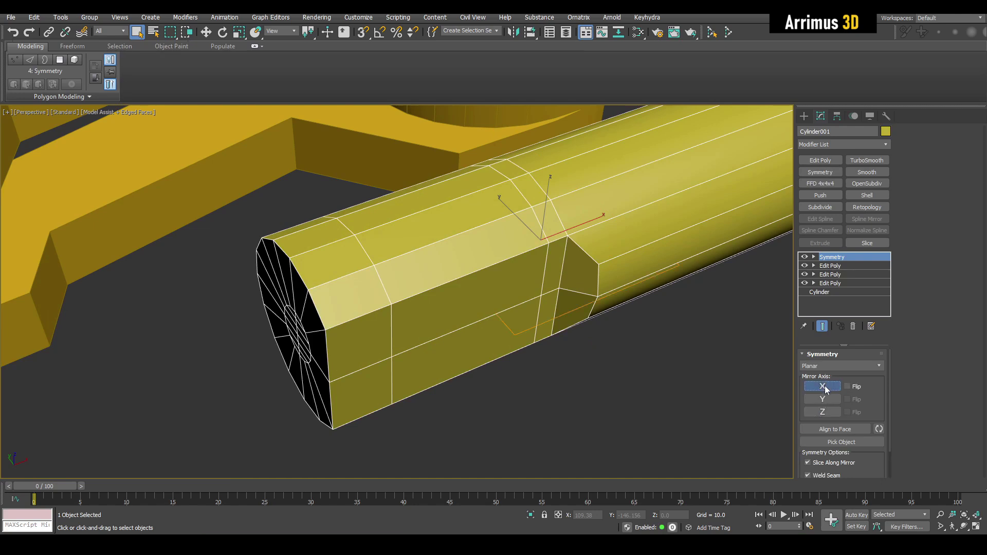
{"action": "left_click", "coordinate": [824, 387]}
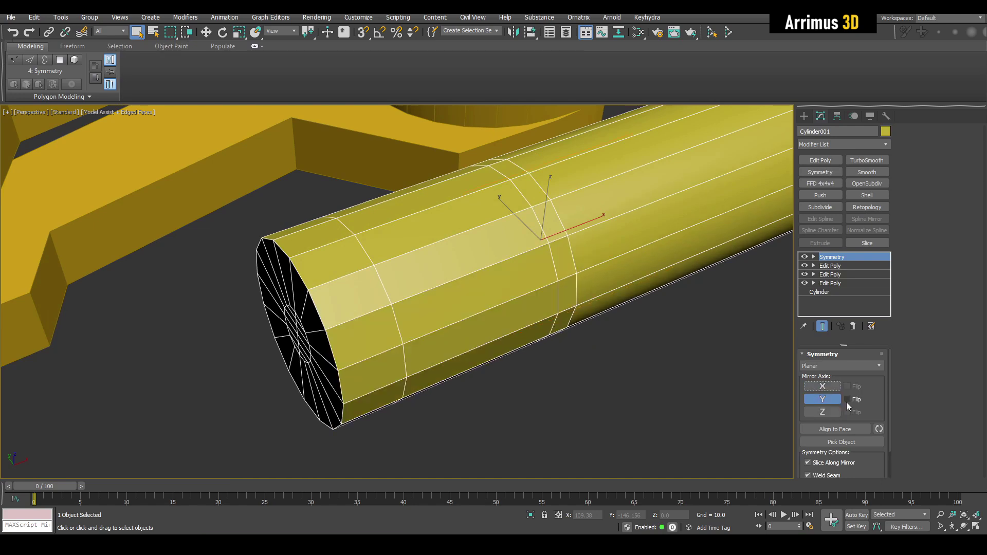
{"action": "left_click", "coordinate": [848, 400]}
{"action": "left_click", "coordinate": [660, 355]}
{"action": "middle_click_drag", "start_coordinate": [661, 354], "coordinate": [438, 334]}
Insert a SwiftLoop edge loop around the round housing just past the flattened section's shoulder
{"action": "scroll", "coordinate": [559, 370], "scroll_direction": "down", "scroll_amount": 5}
{"action": "left_click", "coordinate": [509, 333]}
{"action": "scroll", "coordinate": [492, 324], "scroll_direction": "up", "scroll_amount": 3}
{"action": "key", "text": "1"}
{"action": "scroll", "coordinate": [439, 334], "scroll_direction": "up", "scroll_amount": 3}
{"action": "key", "text": "alt+1"}
{"action": "left_click", "coordinate": [470, 302]}
{"action": "right_click", "coordinate": [470, 301]}
{"action": "scroll", "coordinate": [470, 301], "scroll_direction": "down", "scroll_amount": 5}
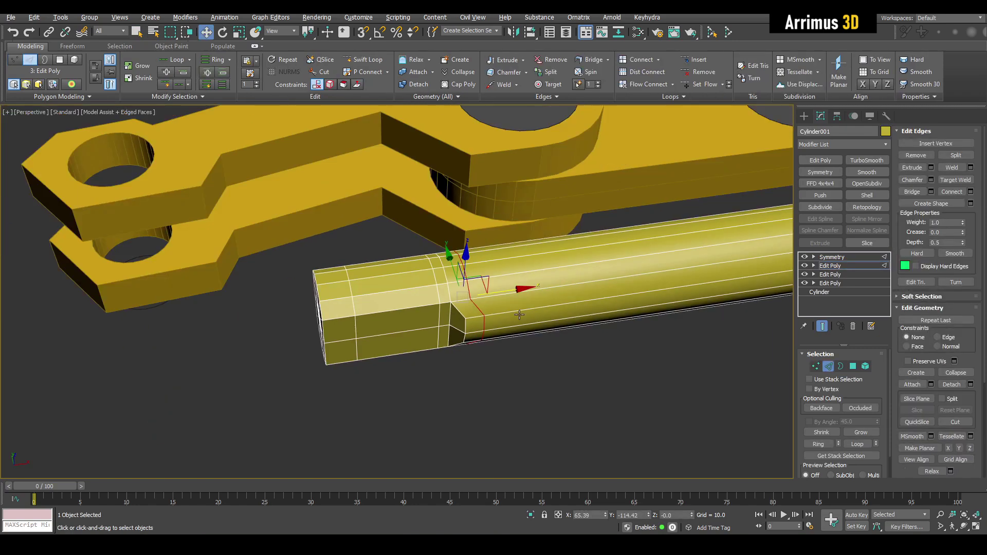
Insert a SwiftLoop edge loop close to the housing's open end where the rod emerges
{"action": "middle_click_drag", "start_coordinate": [719, 329], "coordinate": [494, 310]}
{"action": "key", "text": "alt+1"}
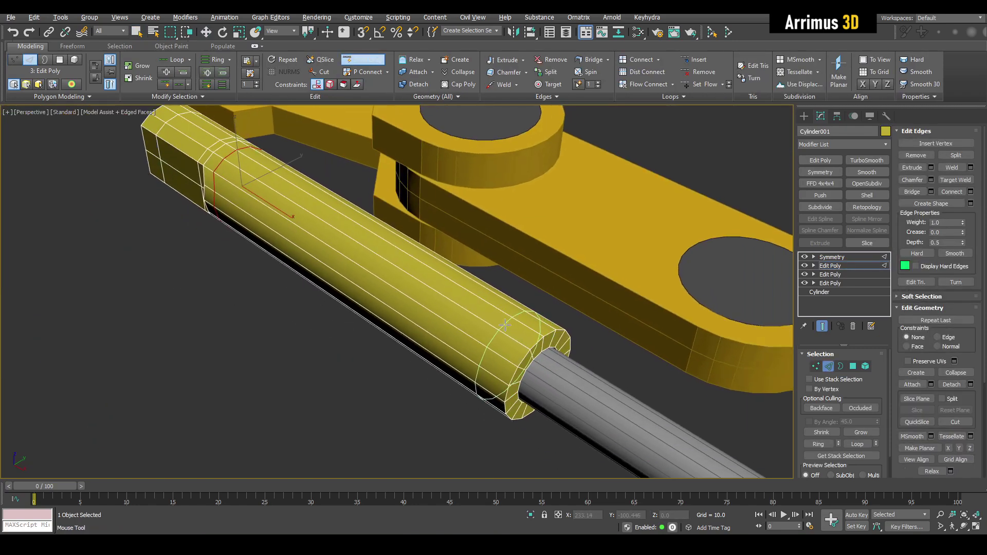
{"action": "left_click", "coordinate": [506, 324]}
{"action": "key", "text": "w"}
{"action": "key", "text": "q"}
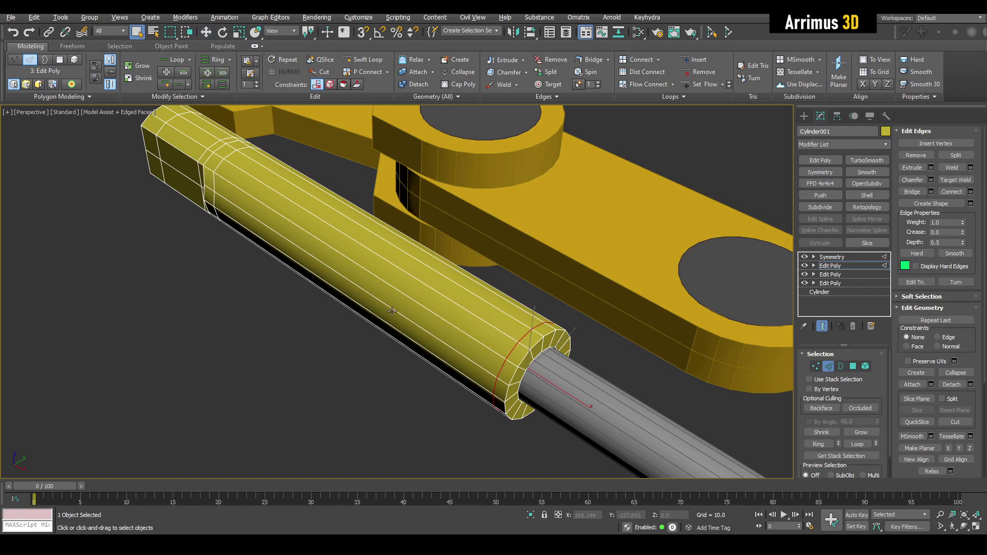
Add another Edit Poly modifier below the Symmetry and insert an edge loop around the middle of the flattened section
{"action": "middle_click_drag", "start_coordinate": [328, 329], "coordinate": [390, 336], "text": "alt"}
{"action": "middle_click_drag", "start_coordinate": [288, 354], "coordinate": [463, 248]}
{"action": "key", "text": "1"}
{"action": "key", "text": "1"}
{"action": "middle_click_drag", "start_coordinate": [305, 212], "coordinate": [316, 262]}
{"action": "scroll", "coordinate": [304, 236], "scroll_direction": "up", "scroll_amount": 2}
{"action": "middle_click_drag", "start_coordinate": [378, 275], "coordinate": [423, 232]}
{"action": "key", "text": "shift+e"}
{"action": "key", "text": "4"}
{"action": "left_click", "coordinate": [370, 274]}
{"action": "scroll", "coordinate": [370, 274], "scroll_direction": "up", "scroll_amount": 3}
{"action": "key", "text": "1"}
{"action": "scroll", "coordinate": [418, 263], "scroll_direction": "down", "scroll_amount": 2}
{"action": "key", "text": "alt+1"}
{"action": "left_click", "coordinate": [470, 207]}
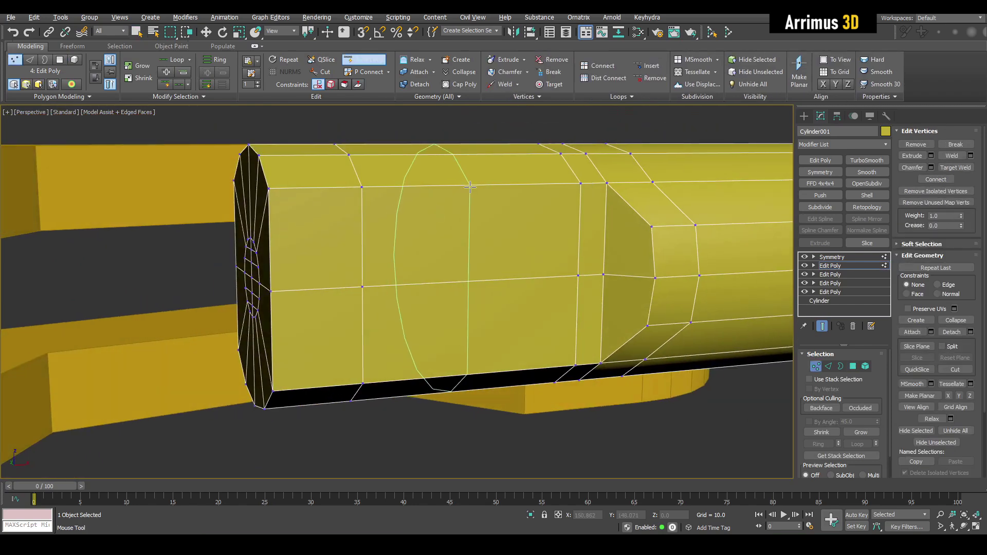
Select the edge loop near the rear cap and move it slightly along X toward the cap
{"action": "key", "text": "2"}
{"action": "double_click", "coordinate": [363, 218]}
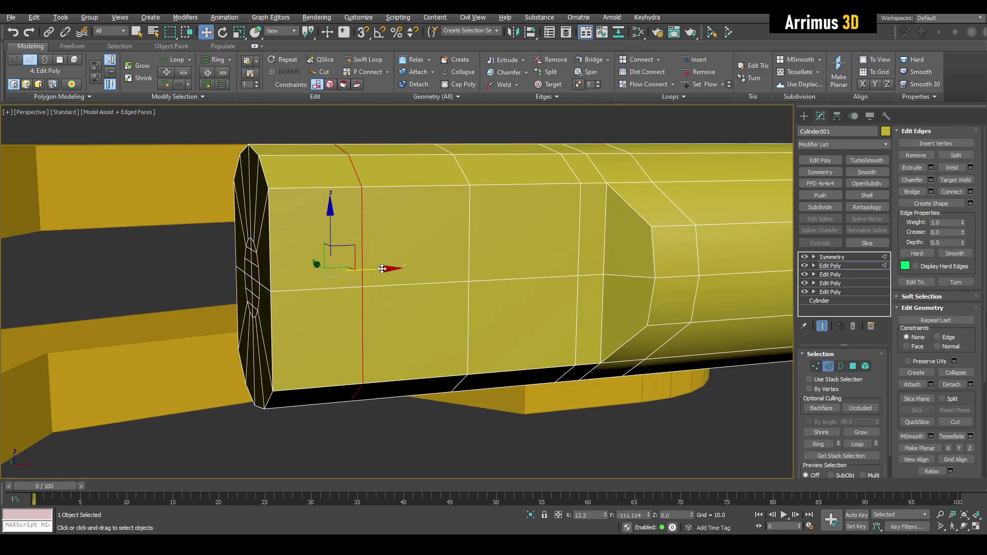
{"action": "left_click_drag", "start_coordinate": [349, 267], "coordinate": [344, 266]}
{"action": "key", "text": "q"}
{"action": "left_click", "coordinate": [436, 390]}
{"action": "middle_click_drag", "start_coordinate": [444, 396], "coordinate": [530, 382], "text": "alt"}
Select all polygons of the flat side including the sloped shoulder and inset them slightly as one group
{"action": "key", "text": "4"}
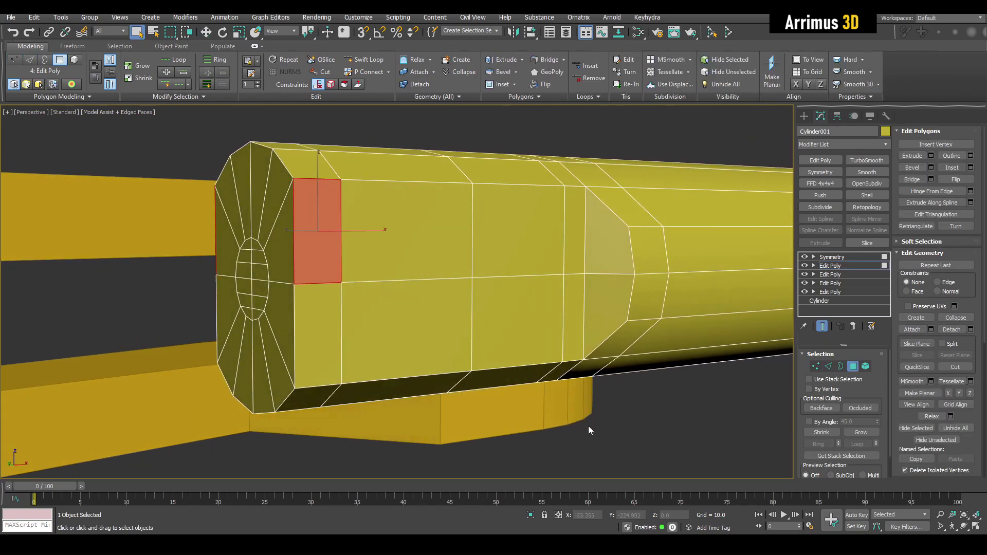
{"action": "left_click", "coordinate": [588, 426]}
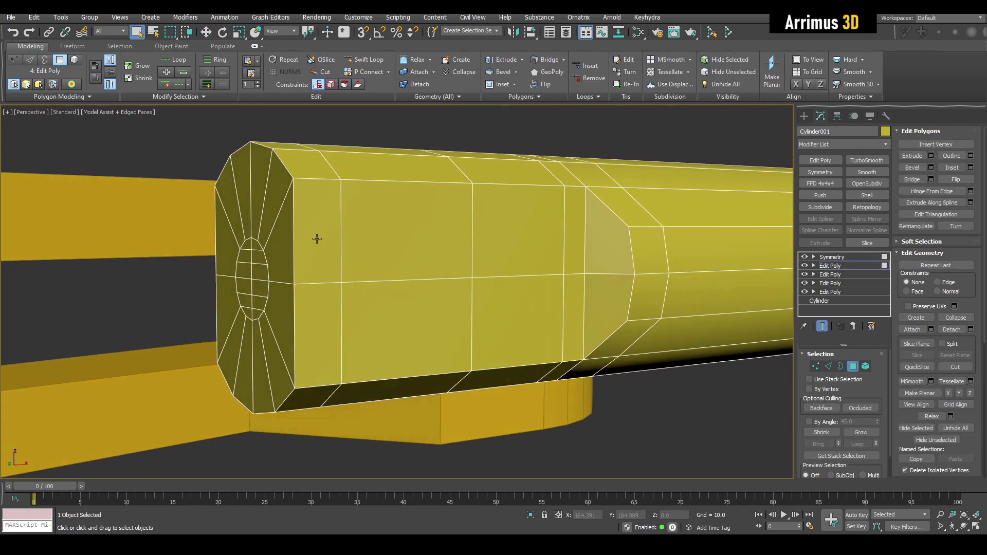
{"action": "mouse_move", "coordinate": [315, 236]}
{"action": "left_mouse_down", "text": "shift"}
{"action": "mouse_move", "coordinate": [598, 246]}
{"action": "mouse_move", "coordinate": [383, 314]}
{"action": "mouse_move", "coordinate": [334, 314]}
{"action": "left_mouse_up", "text": "shift"}
{"action": "key", "text": "alt+x"}
{"action": "middle_click_drag", "start_coordinate": [394, 257], "coordinate": [445, 257], "text": "alt"}
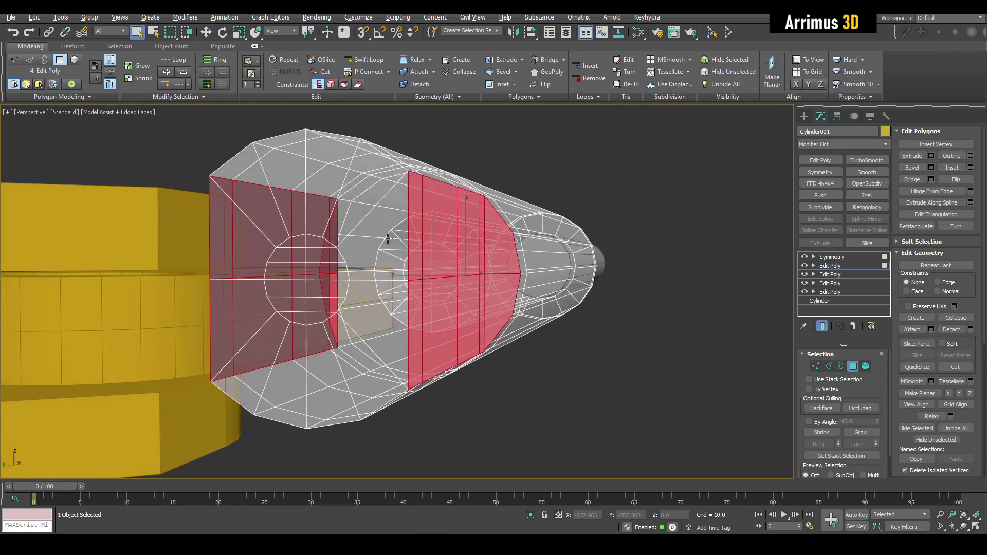
{"action": "key", "text": "shift+e"}
{"action": "middle_click_drag", "start_coordinate": [510, 262], "coordinate": [453, 245], "text": "alt"}
{"action": "key", "text": "alt+x"}
{"action": "key", "text": "shift+i"}
{"action": "left_click_drag", "start_coordinate": [468, 241], "coordinate": [473, 249]}
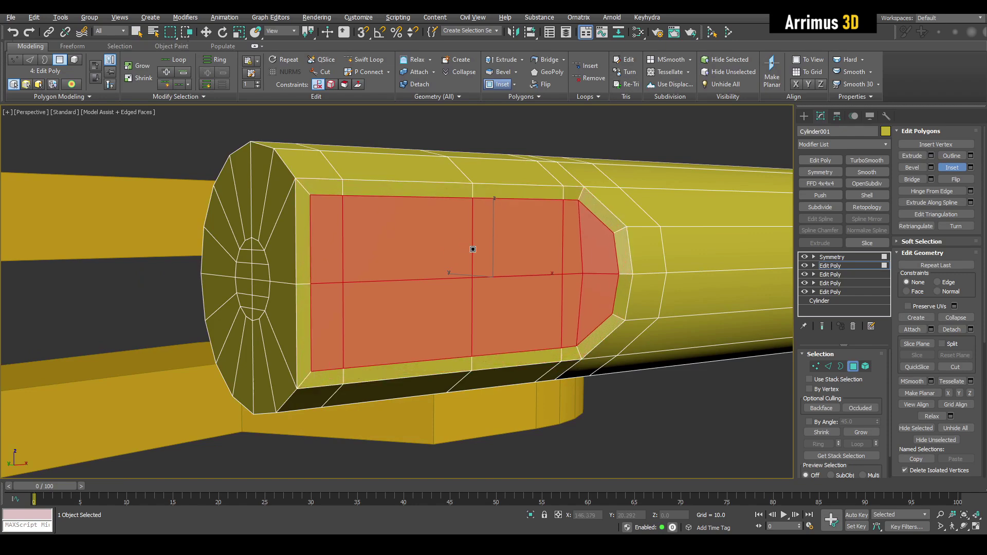
{"action": "right_click", "coordinate": [473, 250]}
{"action": "middle_click_drag", "start_coordinate": [354, 234], "coordinate": [372, 236], "text": "alt"}
Insert an edge loop around the flattened section between its rear loop and its middle loop
{"action": "key", "text": "1"}
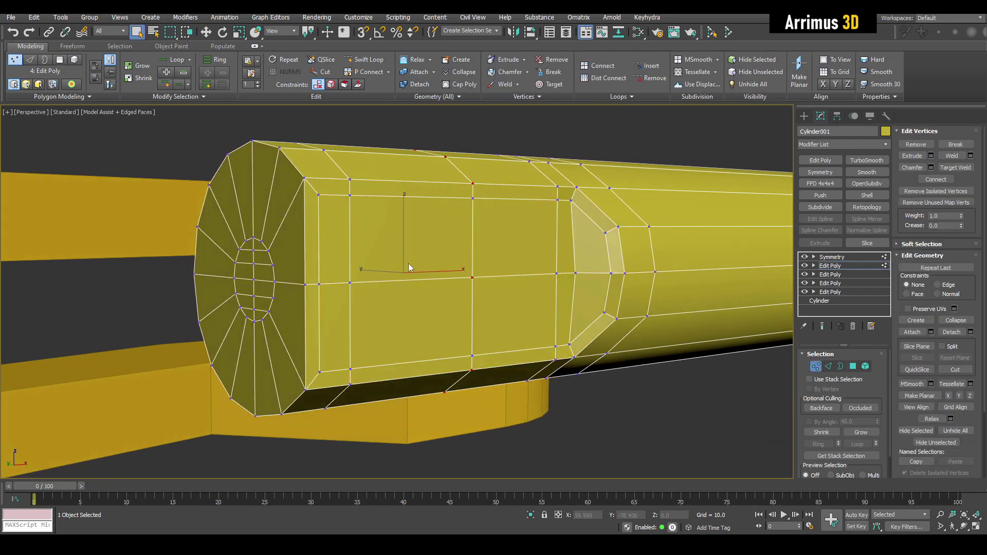
{"action": "middle_click_drag", "start_coordinate": [339, 263], "coordinate": [430, 254]}
{"action": "left_click", "coordinate": [383, 265]}
{"action": "scroll", "coordinate": [382, 260], "scroll_direction": "up", "scroll_amount": 3}
{"action": "scroll", "coordinate": [429, 253], "scroll_direction": "down", "scroll_amount": 3}
{"action": "key", "text": "4"}
{"action": "key", "text": "alt+x"}
{"action": "middle_click_drag", "start_coordinate": [511, 255], "coordinate": [473, 257], "text": "alt"}
{"action": "key", "text": "1"}
{"action": "left_click", "coordinate": [445, 173]}
{"action": "key", "text": "2"}
{"action": "middle_click_drag", "start_coordinate": [446, 225], "coordinate": [453, 215], "text": "alt"}
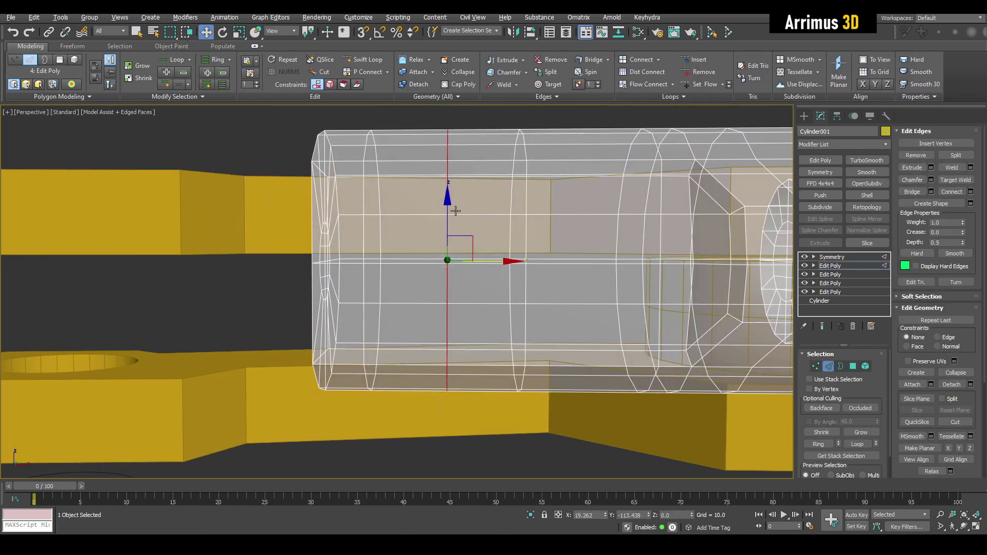
Select the four polygons around the new loop's centre vertex on the flat side and shape them into a regular octagon
{"action": "key", "text": "4"}
{"action": "key", "text": "q"}
{"action": "left_click", "coordinate": [436, 237]}
{"action": "left_click", "coordinate": [473, 228], "text": "ctrl"}
{"action": "left_click", "coordinate": [478, 286], "text": "ctrl"}
{"action": "left_click", "coordinate": [432, 281], "text": "ctrl"}
{"action": "key", "text": "alt+x"}
{"action": "middle_click_drag", "start_coordinate": [434, 282], "coordinate": [464, 278], "text": "alt"}
{"action": "key", "text": "r"}
{"action": "left_click_drag", "start_coordinate": [448, 246], "coordinate": [460, 266]}
{"action": "scroll", "coordinate": [454, 268], "scroll_direction": "up", "scroll_amount": 3}
{"action": "middle_click_drag", "start_coordinate": [429, 274], "coordinate": [464, 272], "text": "alt"}
{"action": "key", "text": "shift+r"}
{"action": "scroll", "coordinate": [455, 267], "scroll_direction": "down", "scroll_amount": 3}
{"action": "key", "text": "w"}
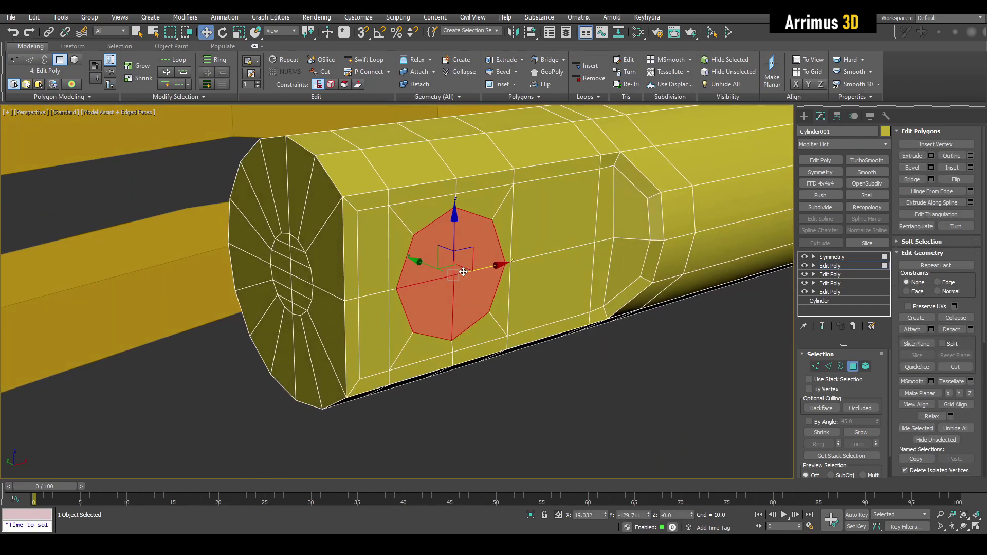
Inset the octagon's polygons by scaling a slightly smaller copy inside its outline
{"action": "scroll", "coordinate": [463, 271], "scroll_direction": "up", "scroll_amount": 3}
{"action": "key", "text": "r"}
{"action": "left_click_drag", "start_coordinate": [450, 269], "coordinate": [452, 280], "text": "shift"}
{"action": "key", "text": "w"}
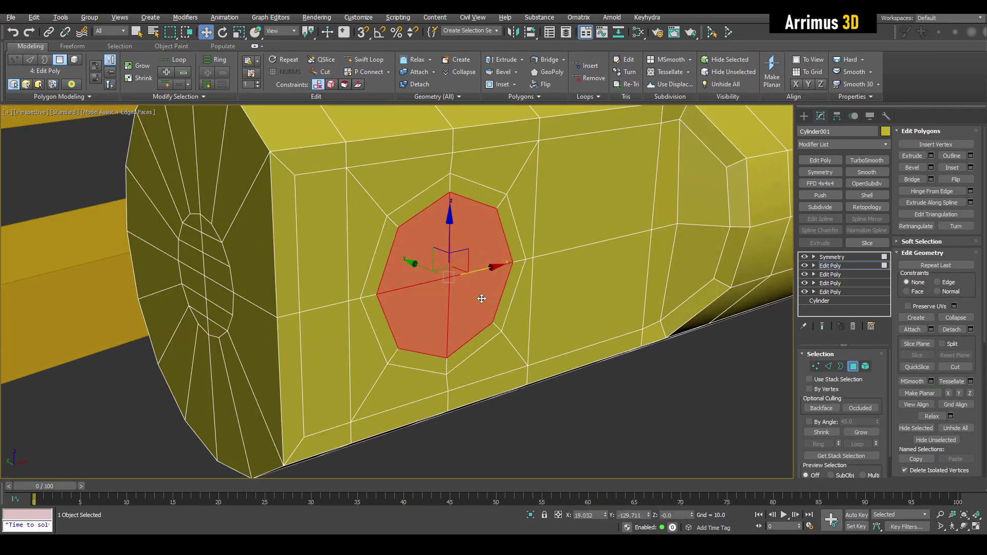
Extrude the octagon inward along Y past the symmetry plane to open a pin hole through the flattened section
{"action": "middle_click_drag", "start_coordinate": [480, 293], "coordinate": [431, 273], "text": "alt"}
{"action": "left_click_drag", "start_coordinate": [427, 273], "coordinate": [273, 218]}
{"action": "right_click", "coordinate": [446, 272]}
{"action": "key", "text": "r"}
{"action": "key", "text": "w"}
{"action": "scroll", "coordinate": [273, 218], "scroll_direction": "down", "scroll_amount": 4}
{"action": "middle_click_drag", "start_coordinate": [273, 218], "coordinate": [286, 269], "text": "alt"}
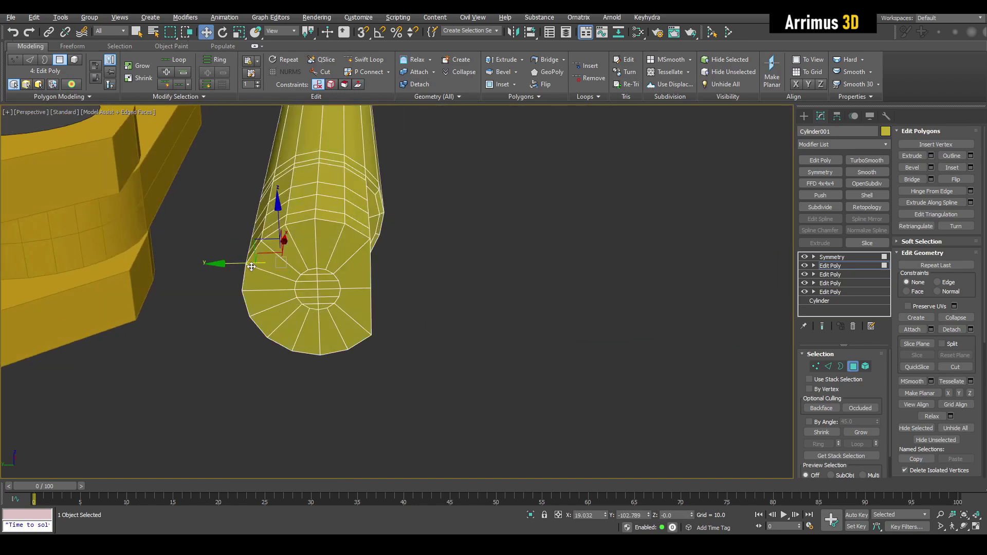
{"action": "left_click_drag", "start_coordinate": [193, 262], "coordinate": [175, 263]}
{"action": "middle_click_drag", "start_coordinate": [175, 263], "coordinate": [299, 280], "text": "alt"}
{"action": "key", "text": "backslash"}
{"action": "key", "text": "4"}
{"action": "mouse_move", "coordinate": [403, 288]}
{"action": "middle_mouse_down", "text": "alt"}
{"action": "mouse_move", "coordinate": [457, 288]}
{"action": "mouse_move", "coordinate": [407, 270]}
{"action": "mouse_move", "coordinate": [391, 288]}
{"action": "middle_mouse_up", "text": "alt"}
Inspect the shading of the pin hole, flat side and shoulder with edged faces hidden
{"action": "key", "text": "q"}
{"action": "scroll", "coordinate": [407, 268], "scroll_direction": "down", "scroll_amount": 4}
{"action": "key", "text": "F4"}
{"action": "key", "text": "ctrl+d"}
{"action": "scroll", "coordinate": [408, 264], "scroll_direction": "up", "scroll_amount": 5}
{"action": "left_click", "coordinate": [390, 288]}
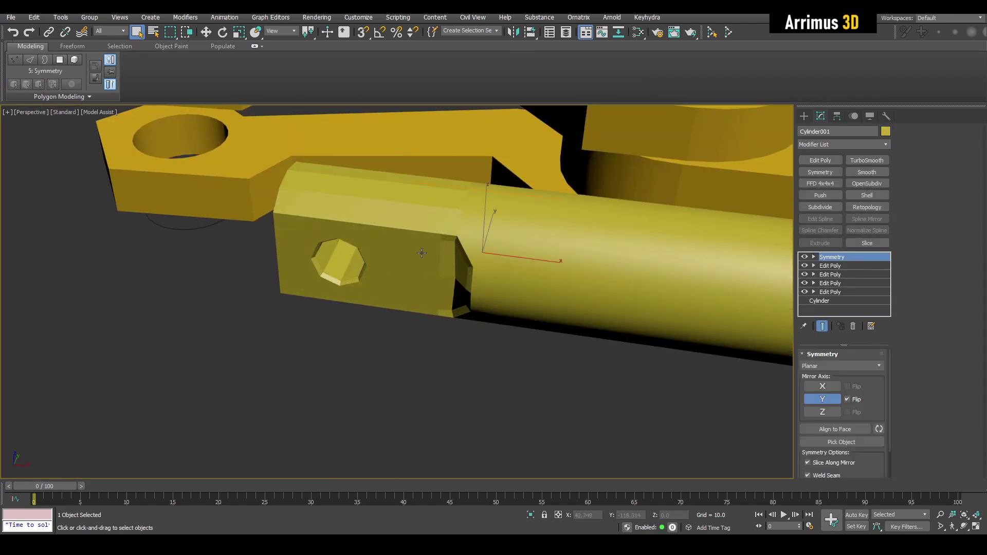
{"action": "scroll", "coordinate": [484, 318], "scroll_direction": "up", "scroll_amount": 2}
{"action": "middle_click_drag", "start_coordinate": [484, 318], "coordinate": [498, 354], "text": "alt"}
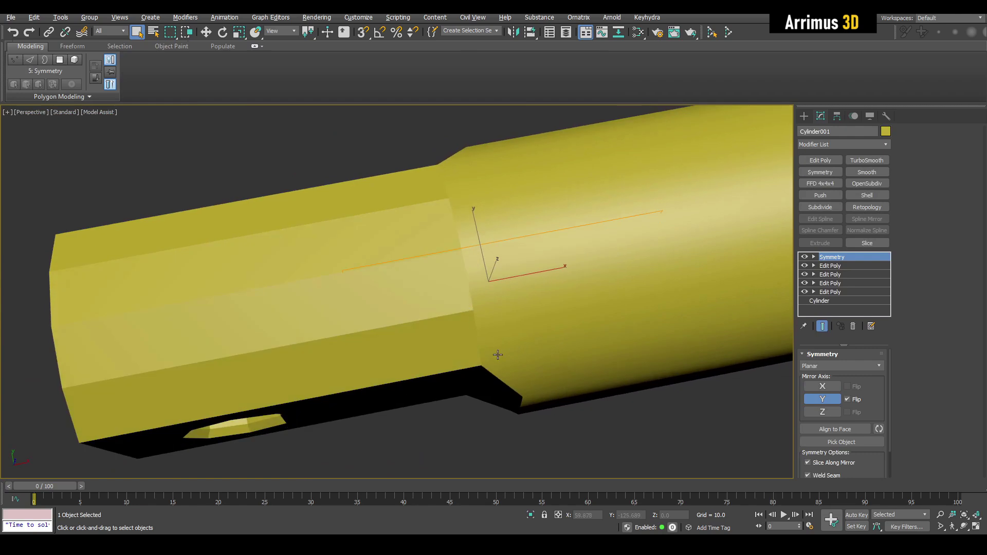
Apply a Smooth modifier beneath the Symmetry and check the housing's shading with edged faces on and off
{"action": "left_click", "coordinate": [835, 268]}
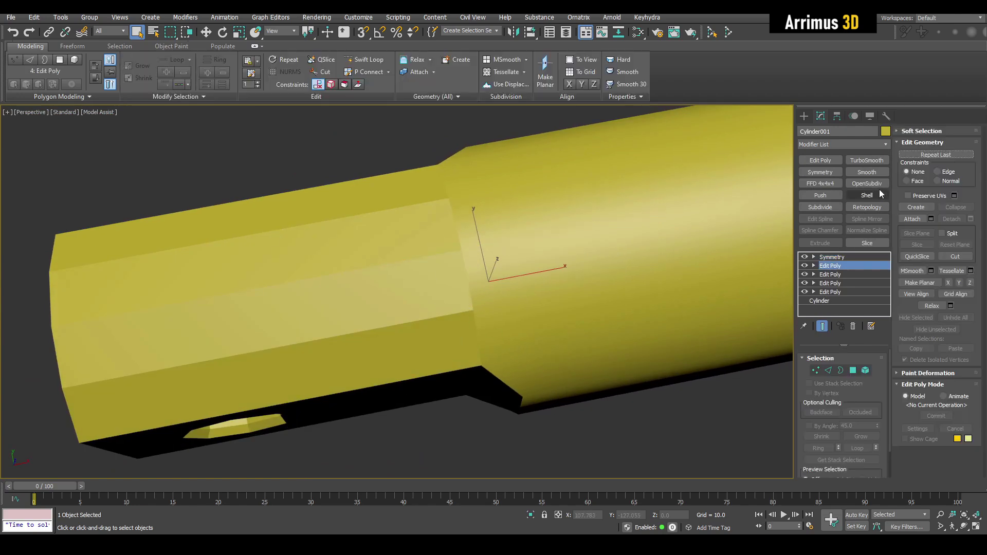
{"action": "left_click", "coordinate": [866, 172]}
{"action": "middle_click_drag", "start_coordinate": [663, 302], "coordinate": [639, 323], "text": "alt"}
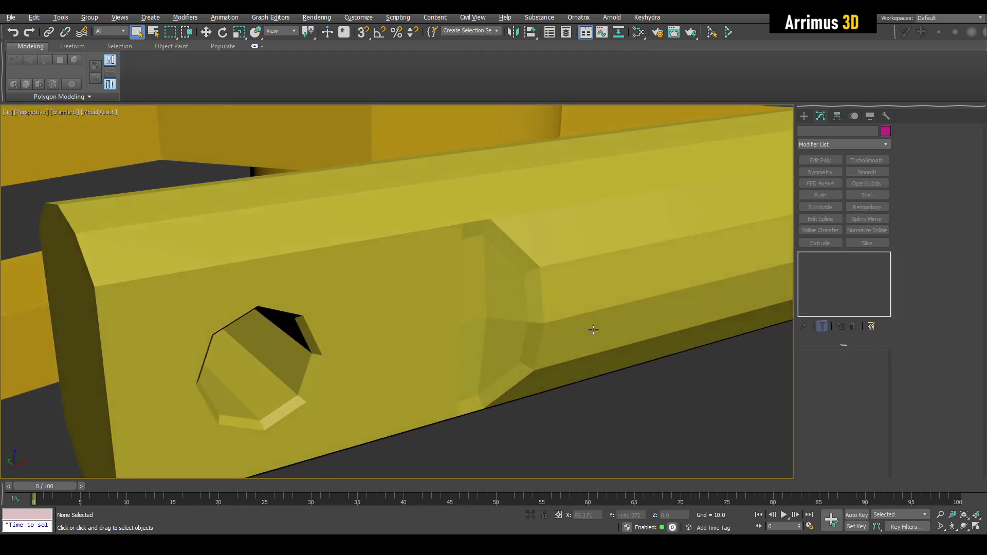
{"action": "middle_click_drag", "start_coordinate": [590, 328], "coordinate": [530, 248], "text": "alt"}
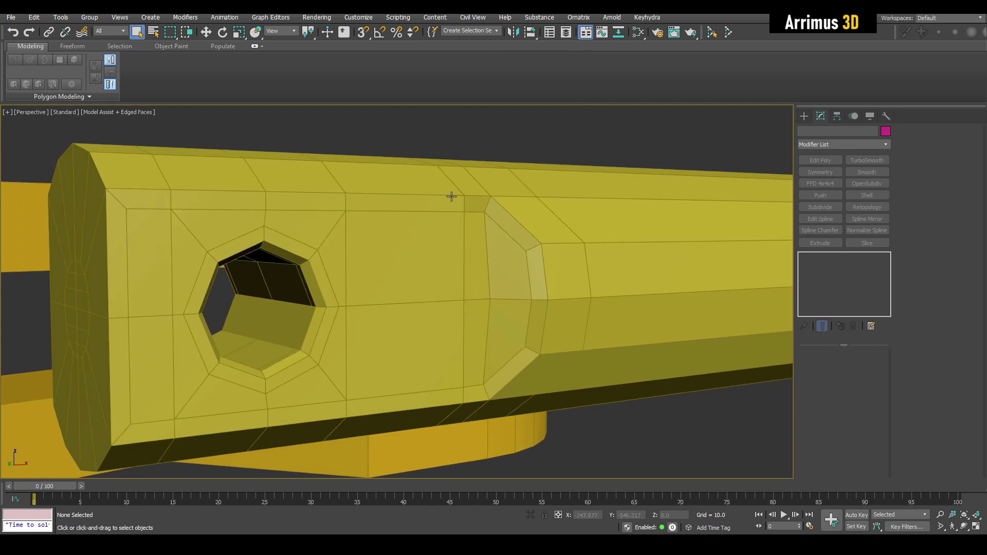
{"action": "key", "text": "F4"}
{"action": "key", "text": "F4"}
{"action": "key", "text": "F4"}
{"action": "scroll", "coordinate": [406, 289], "scroll_direction": "down", "scroll_amount": 5}
{"action": "middle_click_drag", "start_coordinate": [406, 290], "coordinate": [477, 284]}
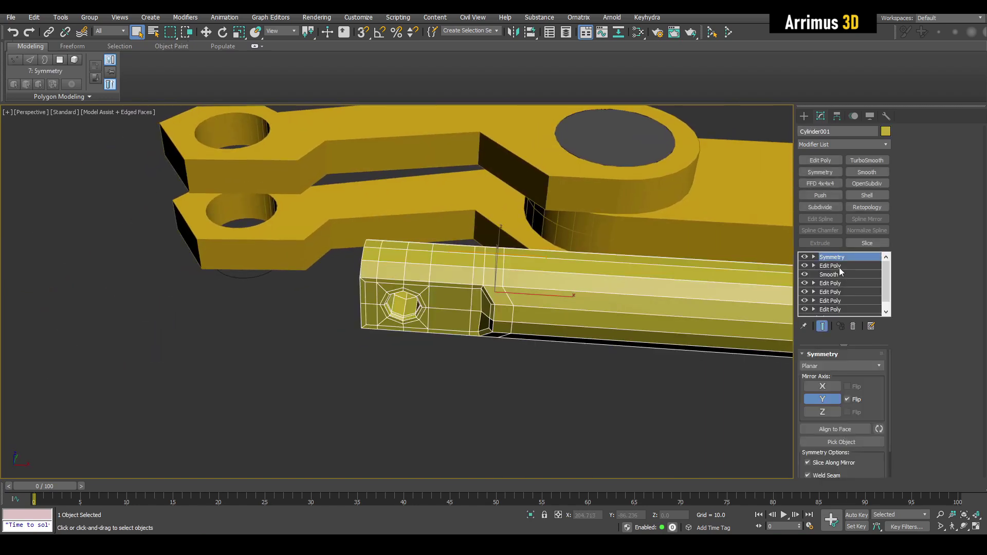
Add an Edit Poly modifier beneath the Symmetry and move the rear section's vertices, including the hole, about 15.6 along X toward the shoulder
{"action": "left_click", "coordinate": [839, 267]}
{"action": "key", "text": "shift+e"}
{"action": "scroll", "coordinate": [405, 281], "scroll_direction": "up", "scroll_amount": 2}
{"action": "key", "text": "1"}
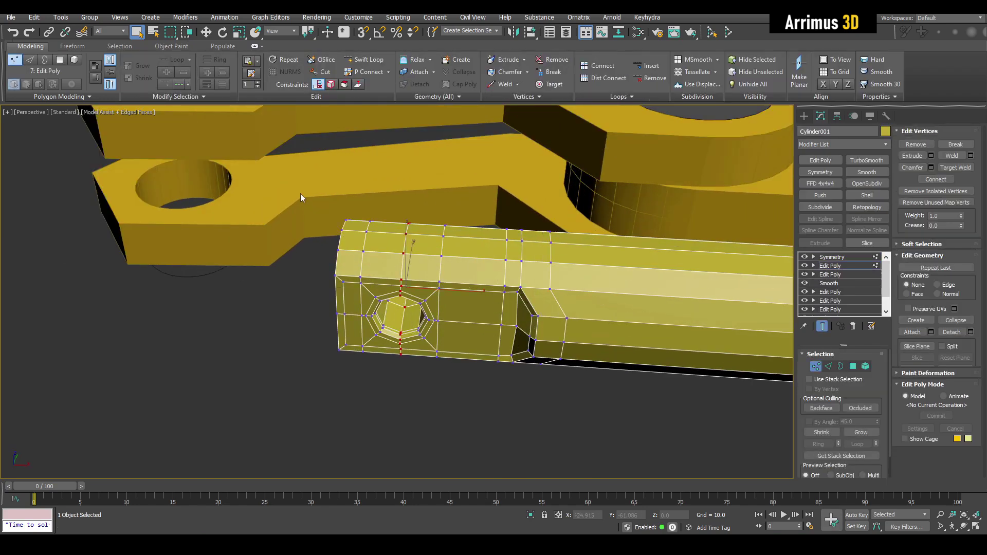
{"action": "left_click_drag", "start_coordinate": [290, 203], "coordinate": [465, 409]}
{"action": "key", "text": "w"}
{"action": "left_click_drag", "start_coordinate": [414, 289], "coordinate": [487, 298]}
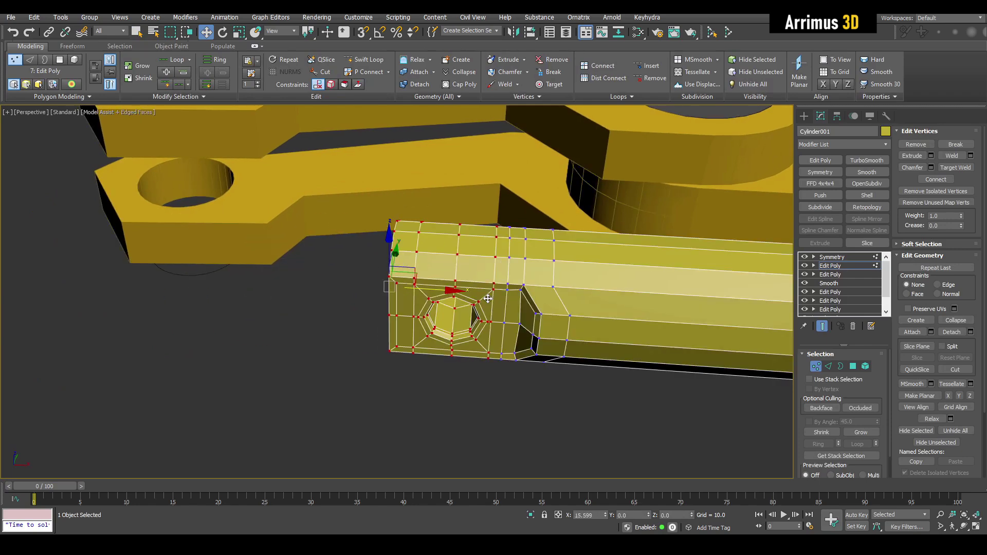
Select the vertices at the housing's rear end in see-through display, move them slightly along X toward the hole, and deselect them
{"action": "middle_click_drag", "start_coordinate": [487, 299], "coordinate": [450, 312], "text": "alt"}
{"action": "scroll", "coordinate": [450, 312], "scroll_direction": "up", "scroll_amount": 3}
{"action": "key", "text": "alt+x"}
{"action": "left_click_drag", "start_coordinate": [317, 137], "coordinate": [391, 407]}
{"action": "key", "text": "alt+x"}
{"action": "left_click_drag", "start_coordinate": [422, 268], "coordinate": [432, 271]}
{"action": "left_click", "coordinate": [509, 381]}
{"action": "middle_click_drag", "start_coordinate": [510, 381], "coordinate": [540, 371], "text": "alt"}
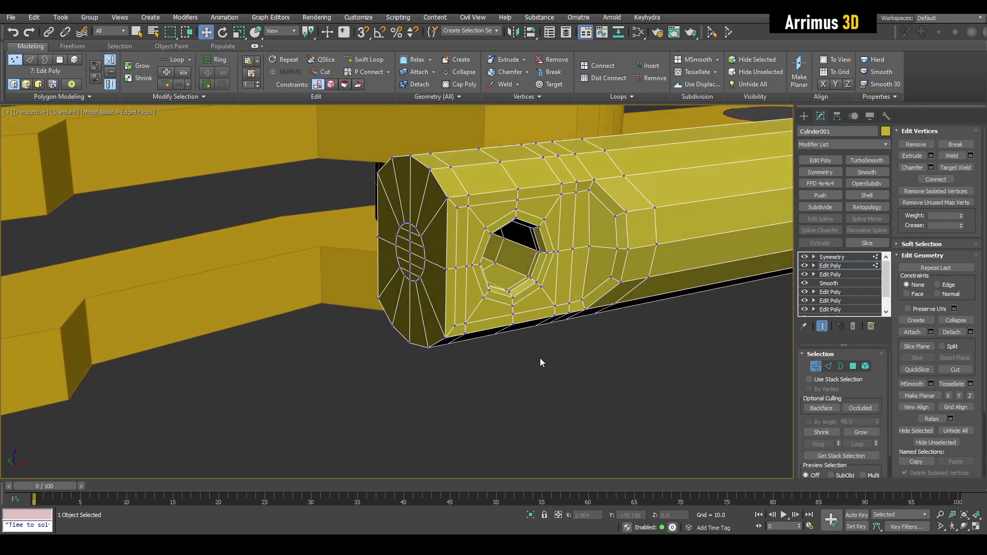
Cut new edges around the housing's rear end face, just inside its rim
{"action": "key", "text": "1"}
{"action": "scroll", "coordinate": [549, 345], "scroll_direction": "up", "scroll_amount": 5}
{"action": "key", "text": "1"}
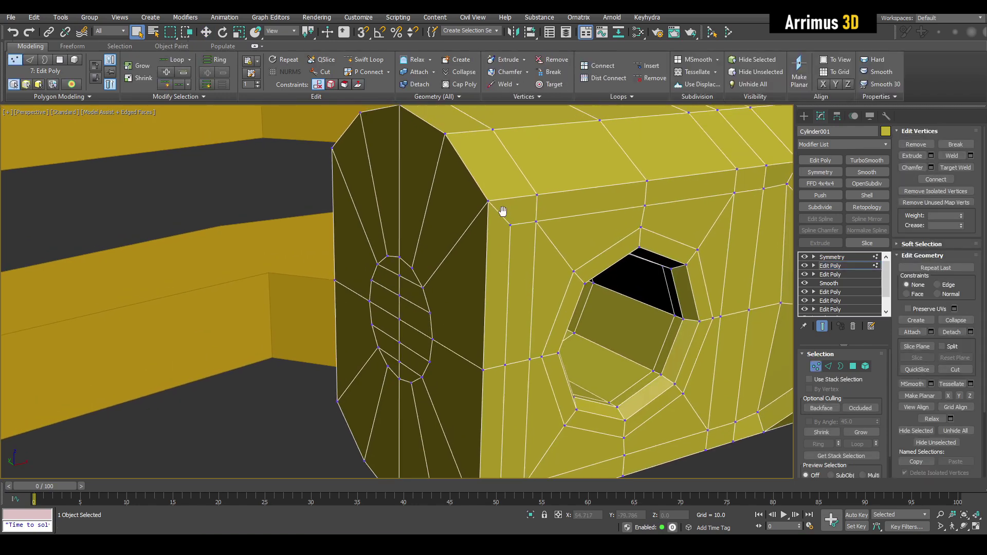
{"action": "key", "text": "alt+c"}
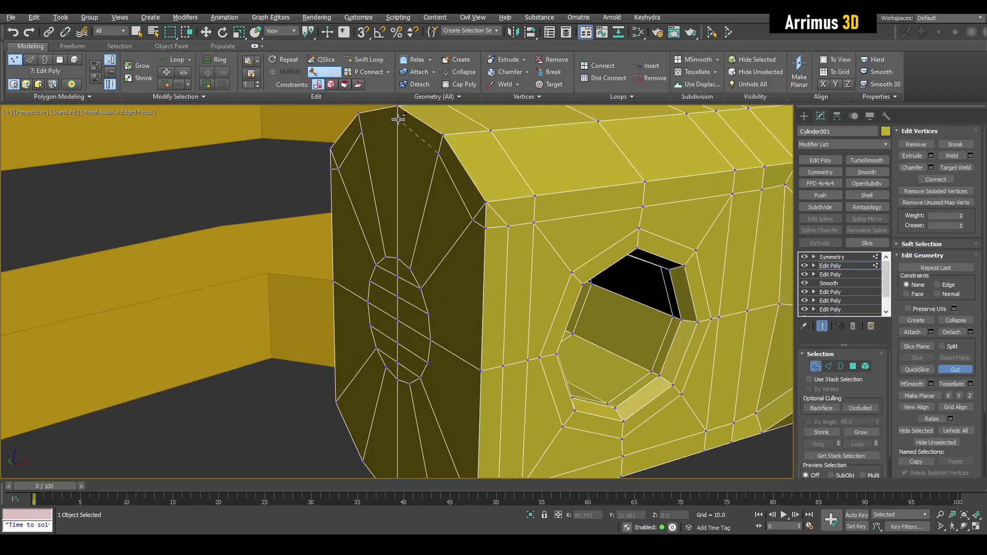
{"action": "middle_click_drag", "start_coordinate": [481, 243], "coordinate": [498, 185]}
{"action": "right_click", "coordinate": [489, 198]}
Target weld the extra vertices at the rear flat's corners and clear the surplus vertical edge line beside the end
{"action": "key", "text": "ctrl+shift+w"}
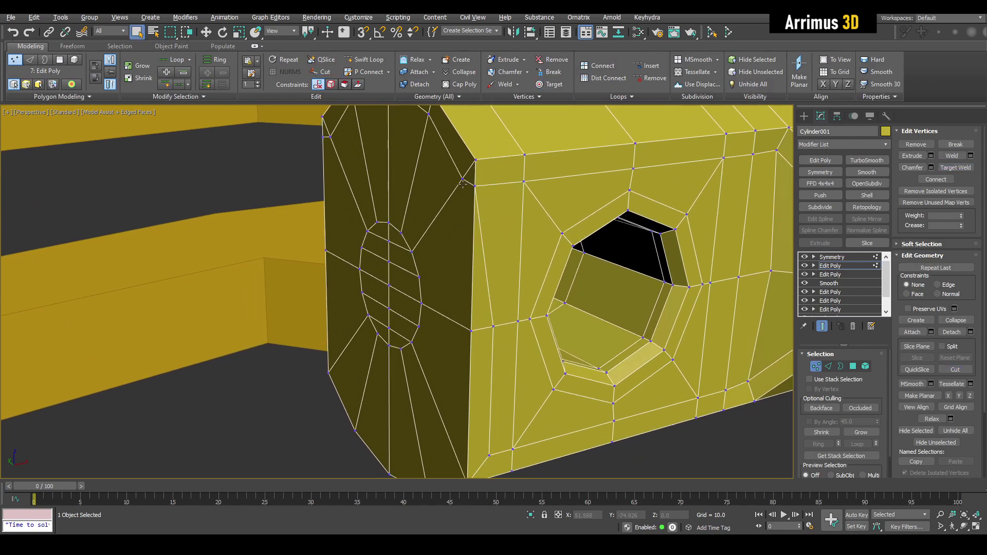
{"action": "middle_click_drag", "start_coordinate": [457, 237], "coordinate": [442, 177], "text": "alt"}
{"action": "middle_click_drag", "start_coordinate": [465, 339], "coordinate": [474, 276], "text": "alt"}
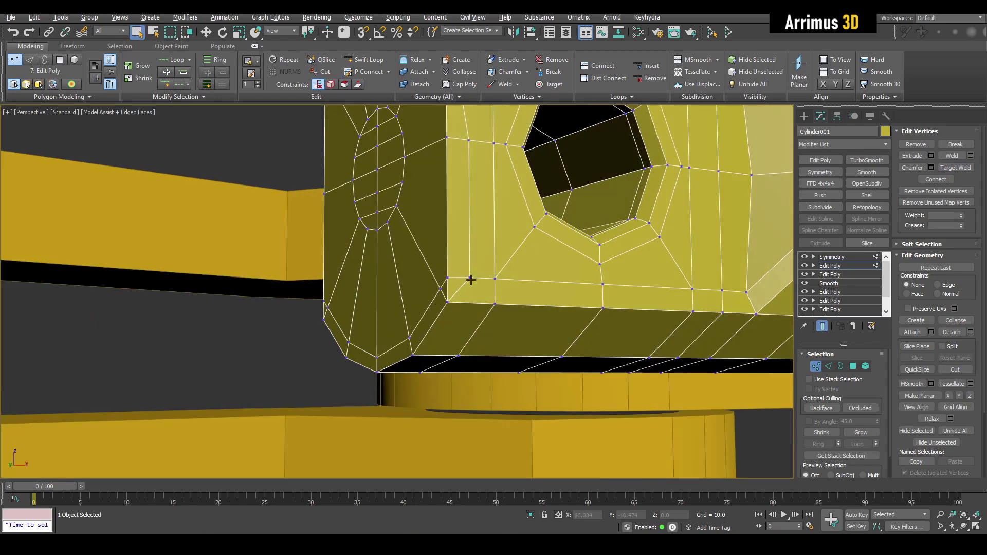
{"action": "key", "text": "2"}
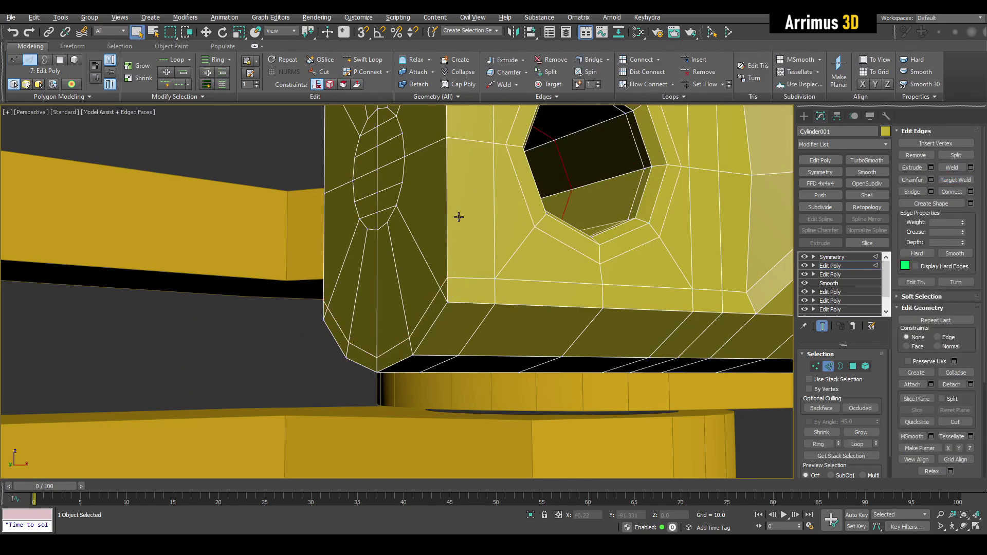
{"action": "key", "text": "1"}
{"action": "middle_click_drag", "start_coordinate": [458, 217], "coordinate": [486, 379], "text": "alt"}
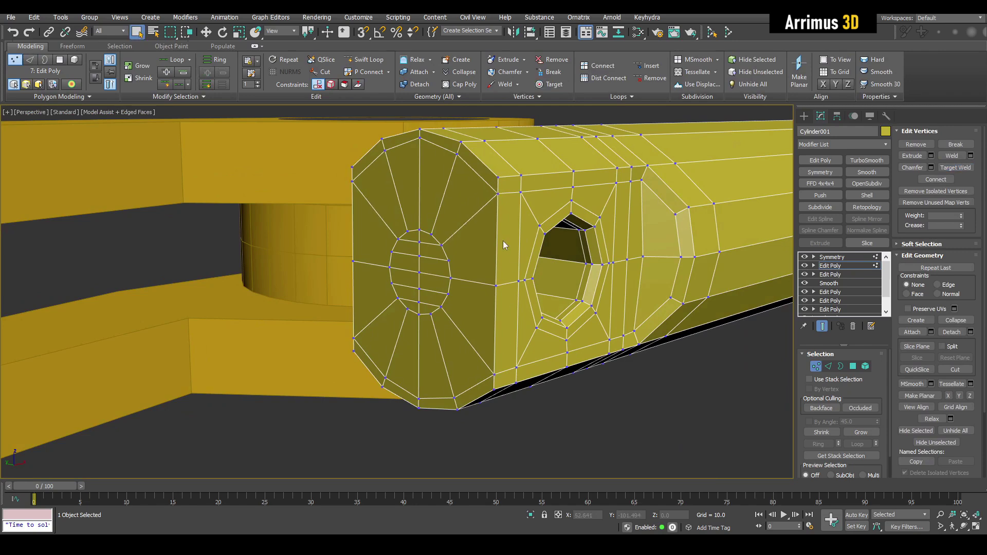
{"action": "scroll", "coordinate": [503, 240], "scroll_direction": "down", "scroll_amount": 5}
{"action": "key", "text": "1"}
{"action": "scroll", "coordinate": [557, 280], "scroll_direction": "down", "scroll_amount": 3}
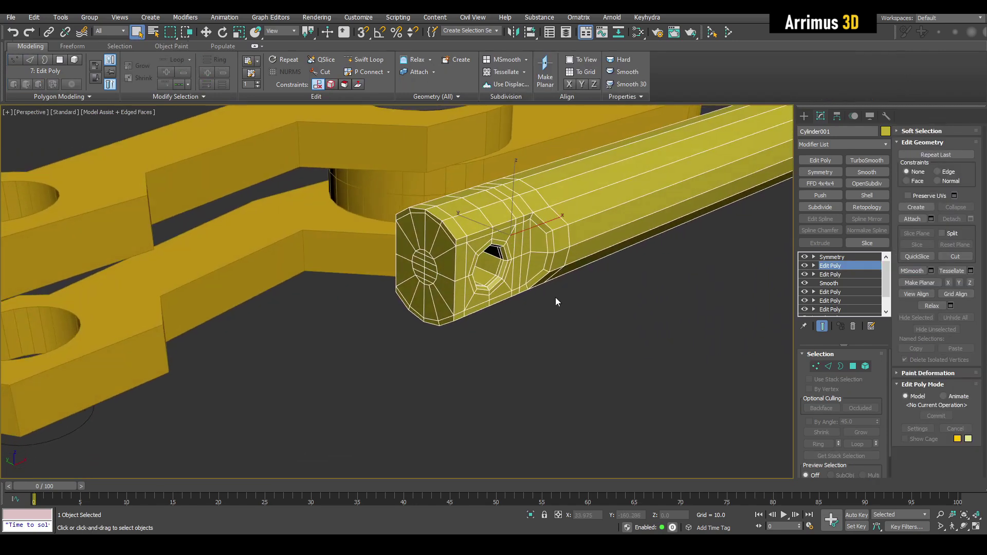
Isolate the housing and connect the edges across its open front rim to add a ring loop
{"action": "middle_click_drag", "start_coordinate": [555, 297], "coordinate": [620, 313], "text": "alt"}
{"action": "key", "text": "alt+q"}
{"action": "key", "text": "1"}
{"action": "left_click", "coordinate": [661, 351]}
{"action": "key", "text": "2"}
{"action": "key", "text": "w"}
{"action": "key", "text": "q"}
{"action": "key", "text": "ctrl+shift+e"}
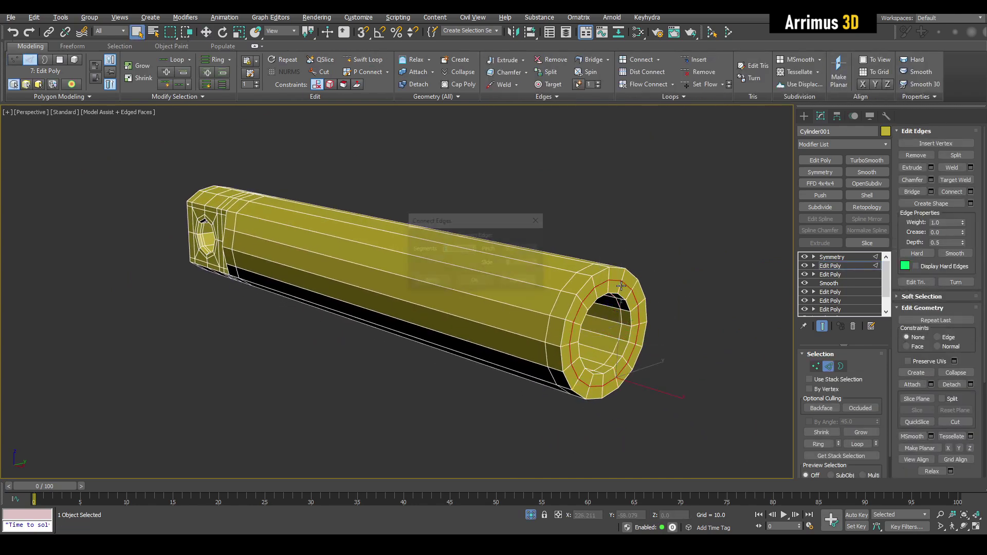
{"action": "left_click", "coordinate": [481, 286]}
{"action": "key", "text": "2"}
Select the pin hole's inner polygons by a 45-degree angle and detach them as a clone
{"action": "middle_click_drag", "start_coordinate": [469, 287], "coordinate": [527, 297], "text": "alt"}
{"action": "scroll", "coordinate": [443, 311], "scroll_direction": "down", "scroll_amount": 4}
{"action": "scroll", "coordinate": [369, 277], "scroll_direction": "up", "scroll_amount": 5}
{"action": "scroll", "coordinate": [483, 246], "scroll_direction": "up", "scroll_amount": 4}
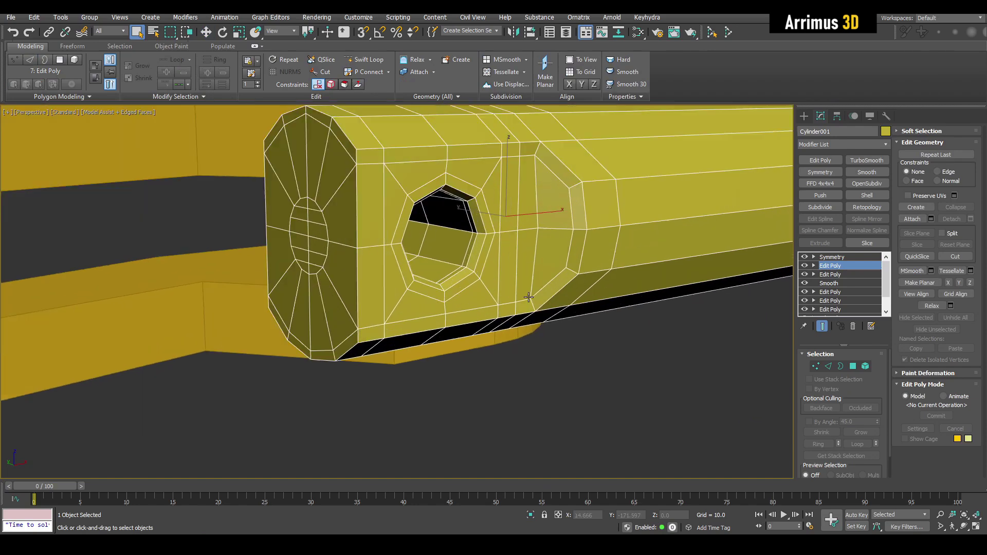
{"action": "key", "text": "4"}
{"action": "middle_click_drag", "start_coordinate": [470, 211], "coordinate": [475, 239], "text": "alt"}
{"action": "scroll", "coordinate": [474, 238], "scroll_direction": "up", "scroll_amount": 3}
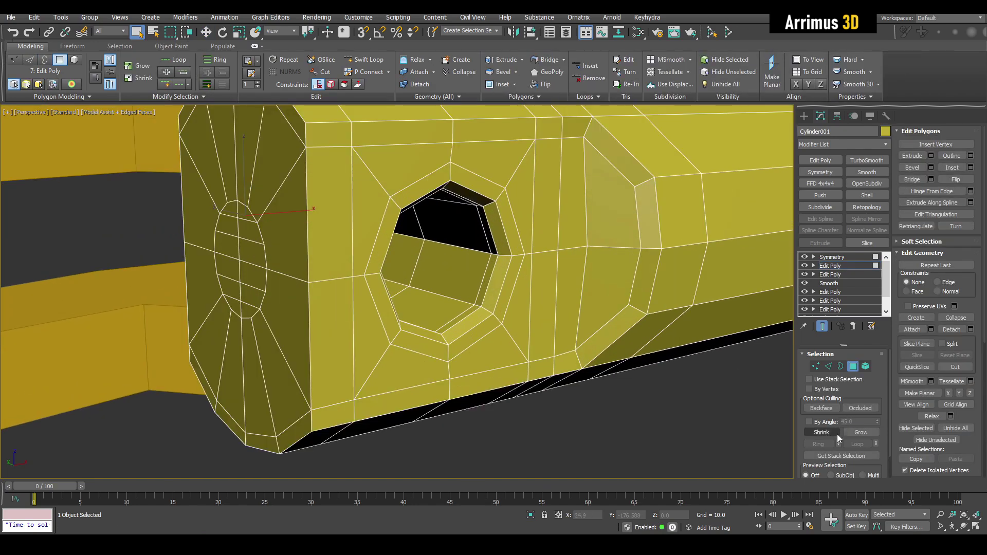
{"action": "left_click", "coordinate": [827, 421]}
{"action": "left_click", "coordinate": [463, 261]}
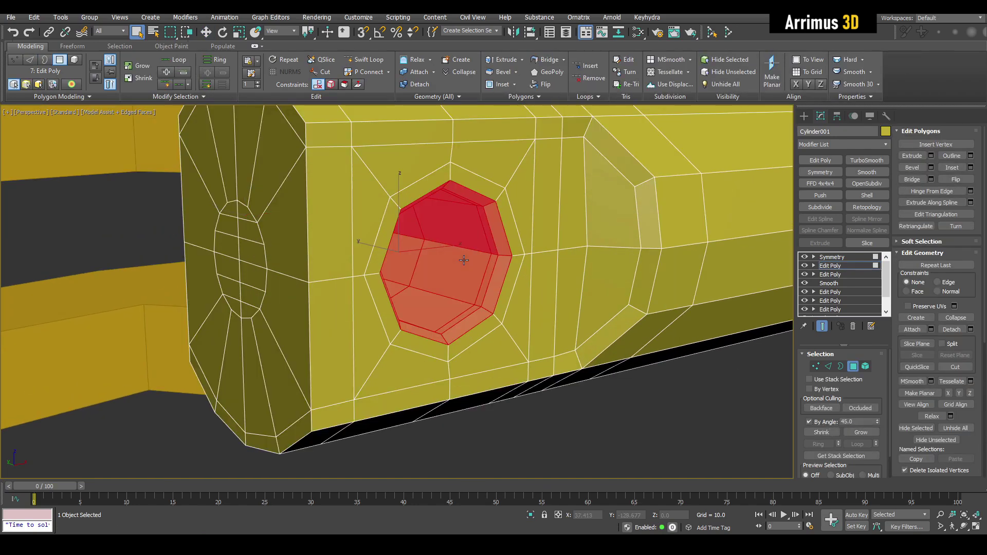
{"action": "middle_click_drag", "start_coordinate": [580, 312], "coordinate": [591, 337], "text": "alt"}
{"action": "key", "text": "ctrl+d"}
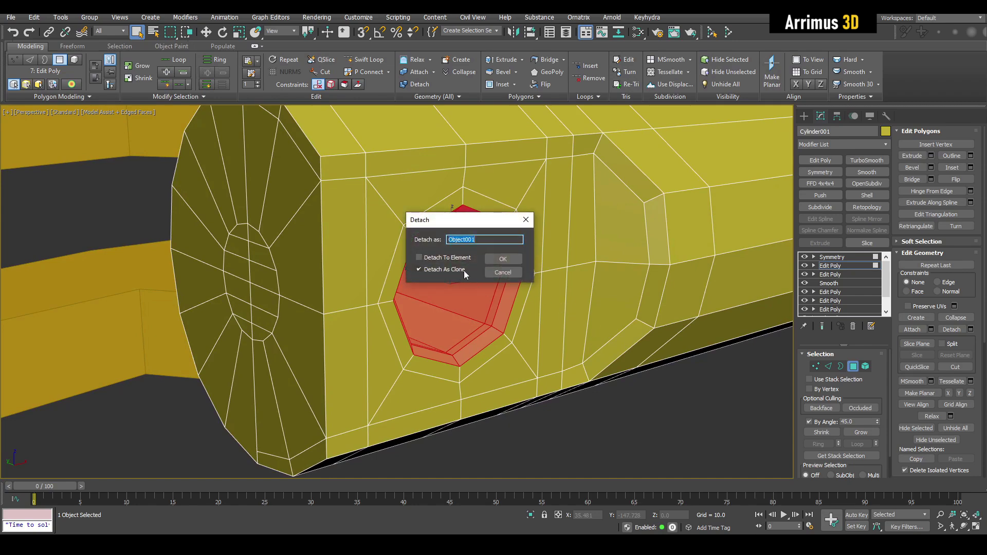
{"action": "left_click", "coordinate": [502, 259]}
Add an Edit Poly modifier to the detached hole piece and flip its polygons to face outward
{"action": "left_click", "coordinate": [480, 264]}
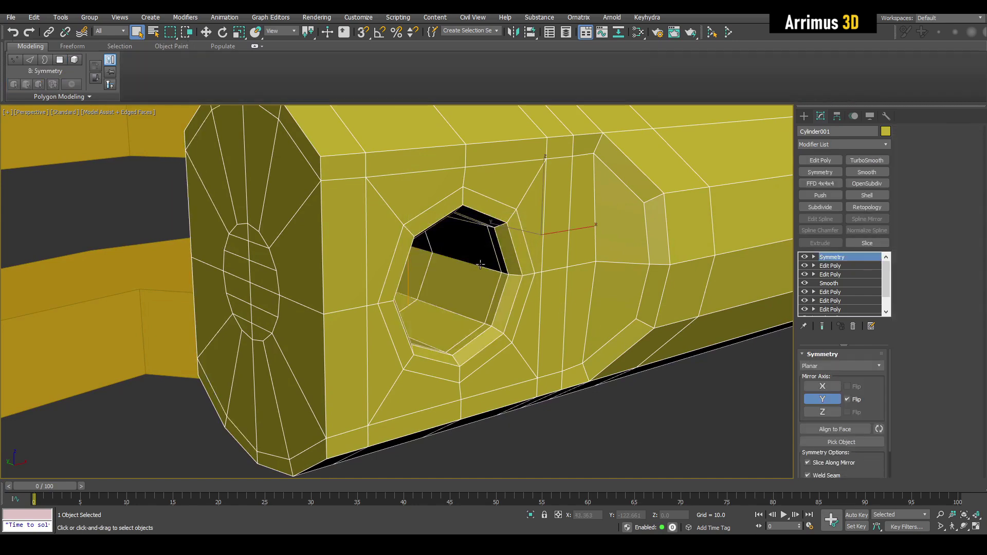
{"action": "left_click", "coordinate": [809, 159]}
{"action": "scroll", "coordinate": [492, 229], "scroll_direction": "up", "scroll_amount": 3}
{"action": "key", "text": "2"}
{"action": "left_click", "coordinate": [525, 255]}
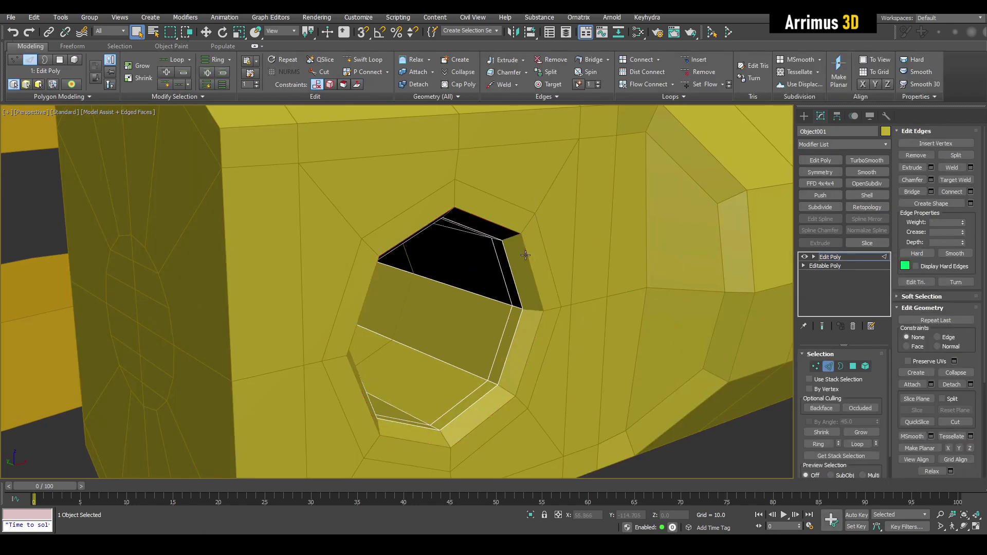
{"action": "middle_click_drag", "start_coordinate": [525, 255], "coordinate": [533, 249]}
{"action": "key", "text": "4"}
{"action": "left_click", "coordinate": [956, 180]}
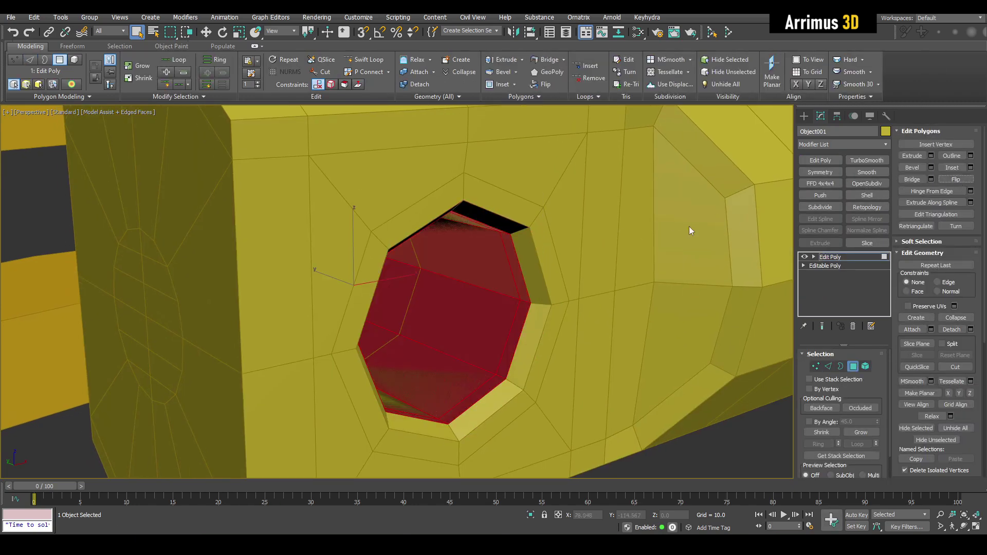
Change the detached hole piece's object color to grey
{"action": "key", "text": "4"}
{"action": "left_click", "coordinate": [885, 131]}
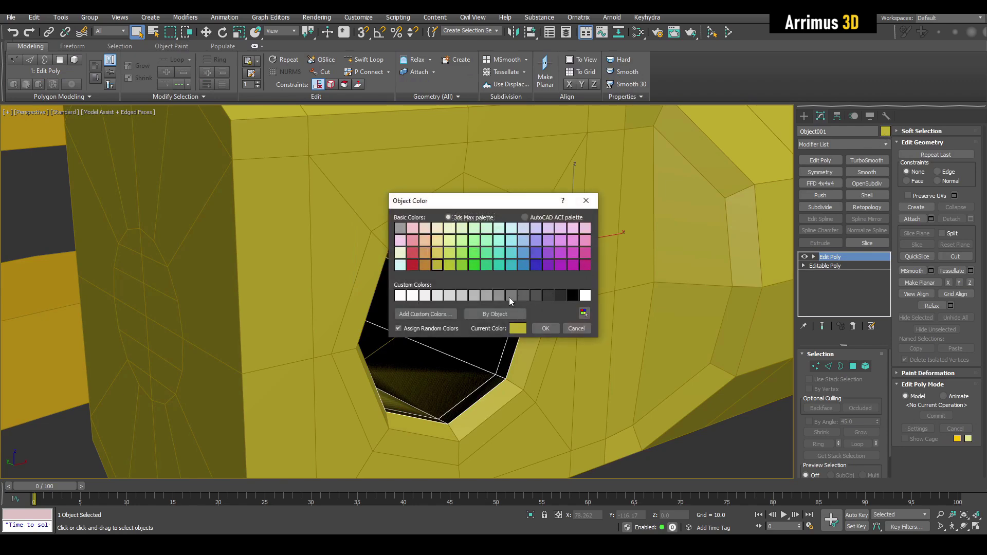
{"action": "left_click", "coordinate": [547, 327]}
Select the grey piece's outer rim edges and move them along Y so the pin protrudes from the hole
{"action": "middle_click_drag", "start_coordinate": [546, 326], "coordinate": [537, 281], "text": "alt"}
{"action": "scroll", "coordinate": [538, 280], "scroll_direction": "down", "scroll_amount": 2}
{"action": "key", "text": "2"}
{"action": "left_click_drag", "start_coordinate": [519, 287], "coordinate": [554, 294]}
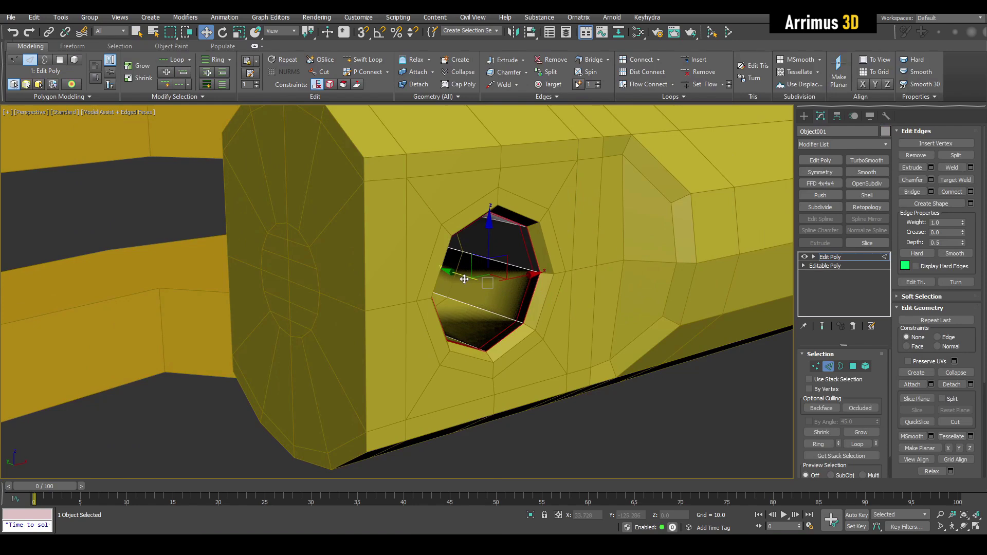
{"action": "left_click_drag", "start_coordinate": [464, 280], "coordinate": [519, 289]}
{"action": "scroll", "coordinate": [519, 288], "scroll_direction": "down", "scroll_amount": 4}
{"action": "key", "text": "2"}
{"action": "key", "text": "q"}
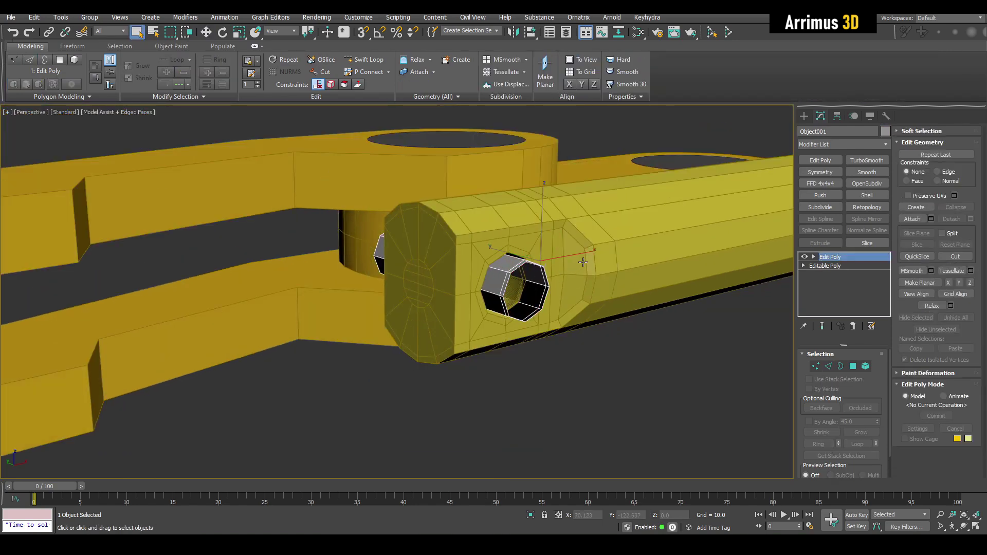
Add a Symmetry modifier to the grey pin, mirroring on the Y axis with Flip enabled
{"action": "middle_click_drag", "start_coordinate": [582, 262], "coordinate": [841, 165], "text": "alt"}
{"action": "left_click", "coordinate": [829, 169]}
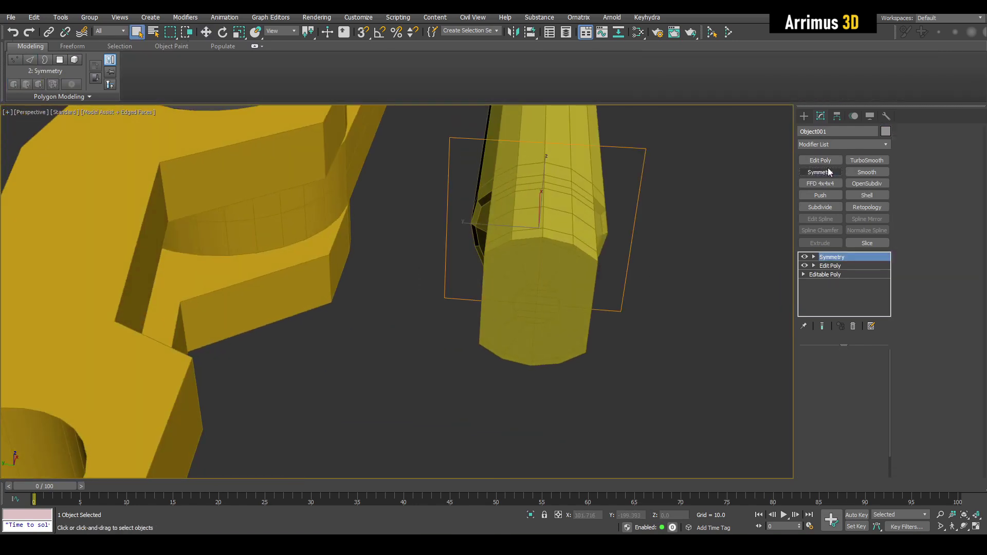
{"action": "left_click", "coordinate": [835, 400]}
{"action": "left_click", "coordinate": [851, 401]}
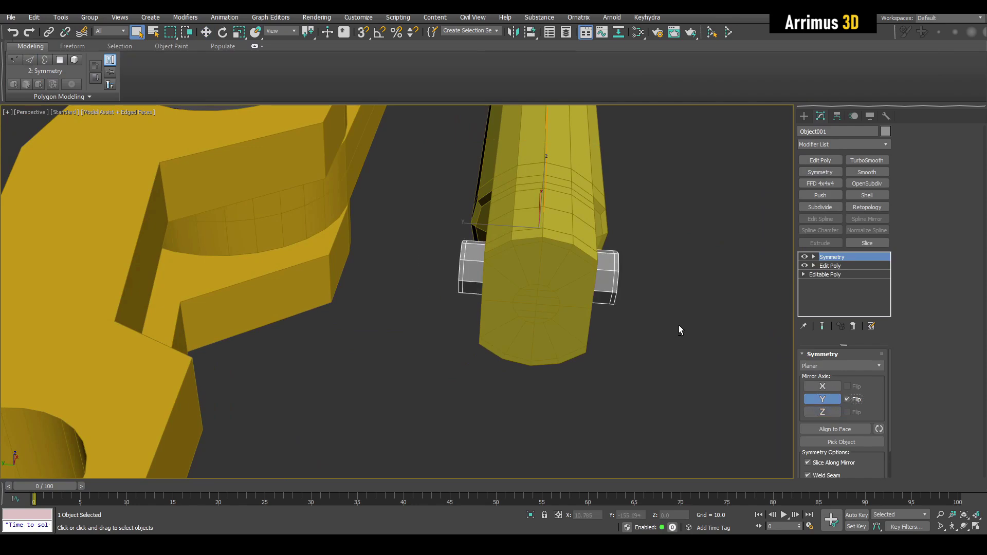
Select the yellow housing and copy its Symmetry modifier
{"action": "middle_click_drag", "start_coordinate": [680, 327], "coordinate": [419, 246], "text": "alt"}
{"action": "scroll", "coordinate": [436, 222], "scroll_direction": "up", "scroll_amount": 4}
{"action": "left_click", "coordinate": [480, 189]}
{"action": "left_click", "coordinate": [480, 189]}
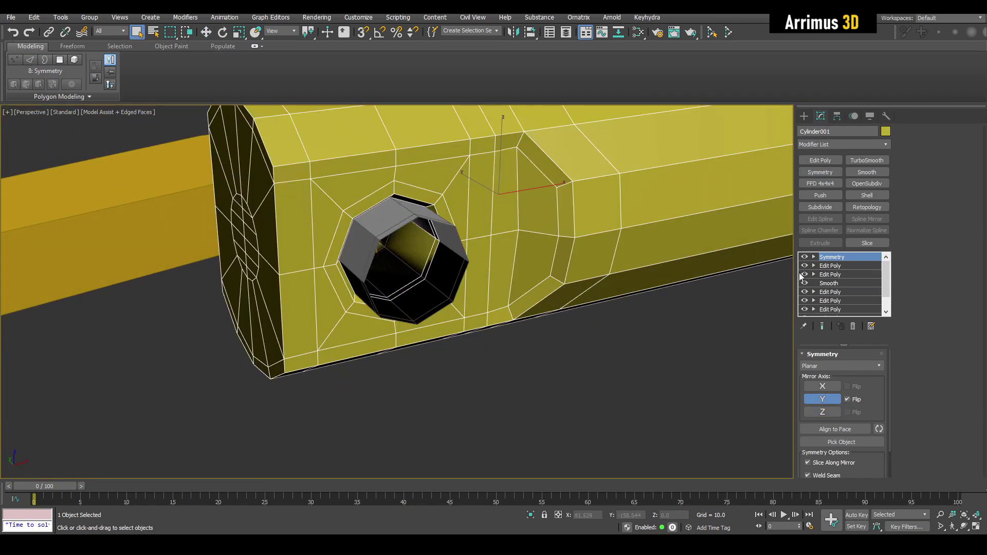
{"action": "right_click", "coordinate": [833, 259]}
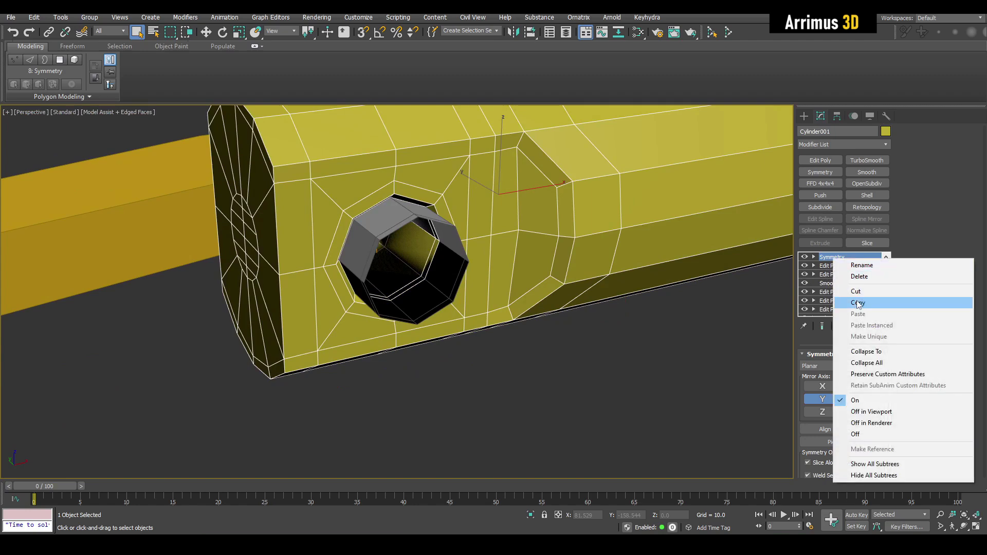
{"action": "left_click", "coordinate": [857, 303]}
In the Edit Poly below the Symmetry, select the narrow flat-side polygons on both sides of the hole and detach them as a clone
{"action": "left_click", "coordinate": [844, 269]}
{"action": "middle_click_drag", "start_coordinate": [620, 339], "coordinate": [497, 269], "text": "alt"}
{"action": "left_click", "coordinate": [317, 189]}
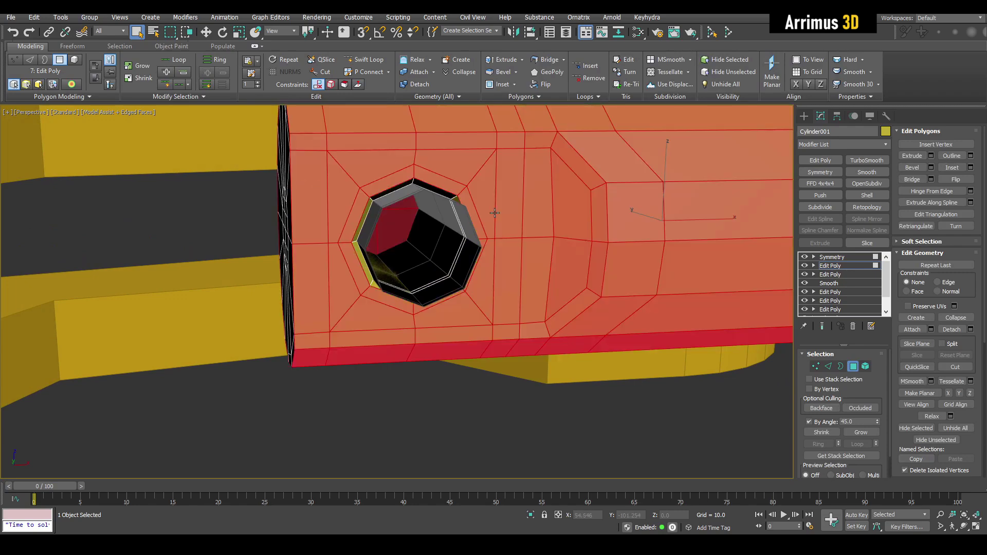
{"action": "left_click", "coordinate": [628, 424]}
{"action": "left_click", "coordinate": [318, 201]}
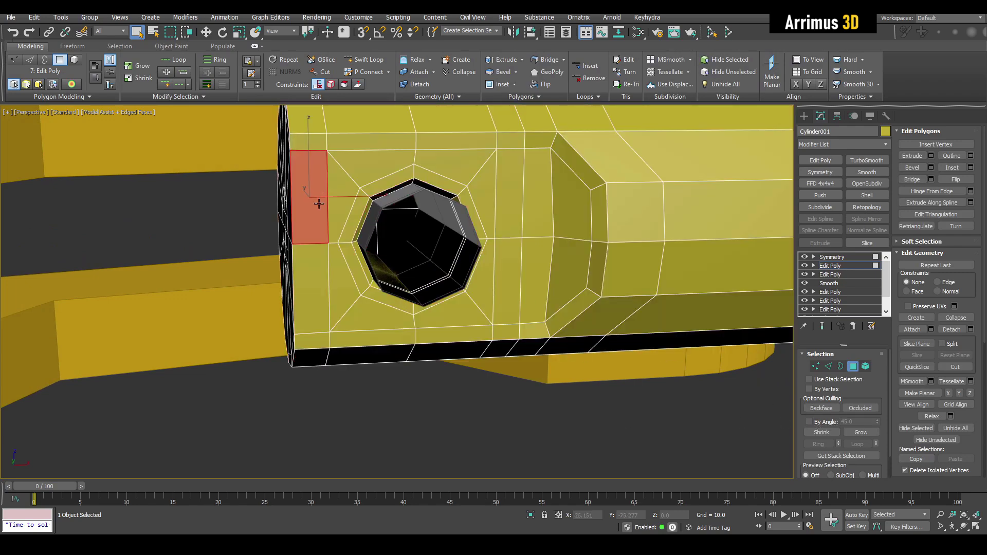
{"action": "left_click", "coordinate": [307, 281], "text": "ctrl"}
{"action": "left_click", "coordinate": [502, 219], "text": "ctrl"}
{"action": "middle_click_drag", "start_coordinate": [506, 119], "coordinate": [519, 199], "text": "alt"}
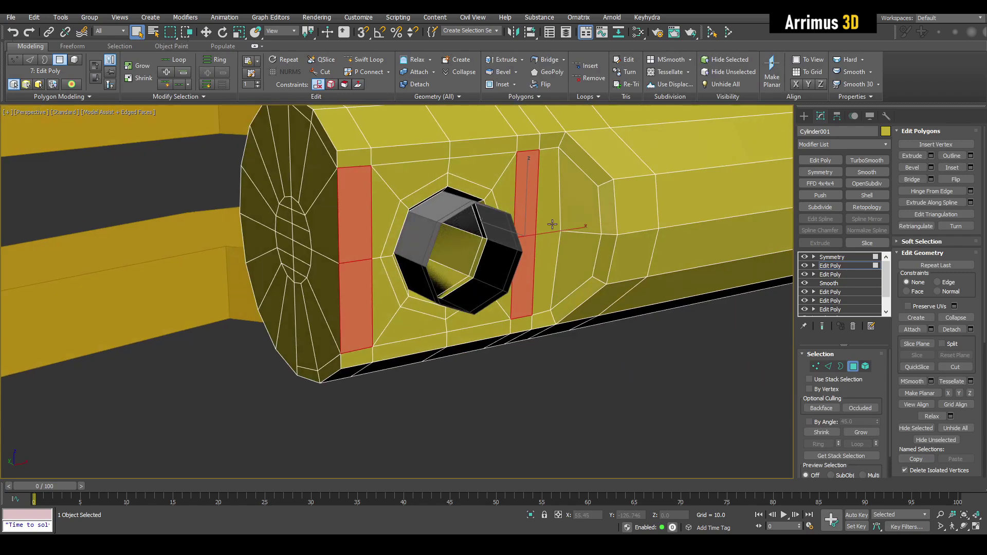
{"action": "key", "text": "d"}
{"action": "left_click", "coordinate": [502, 259]}
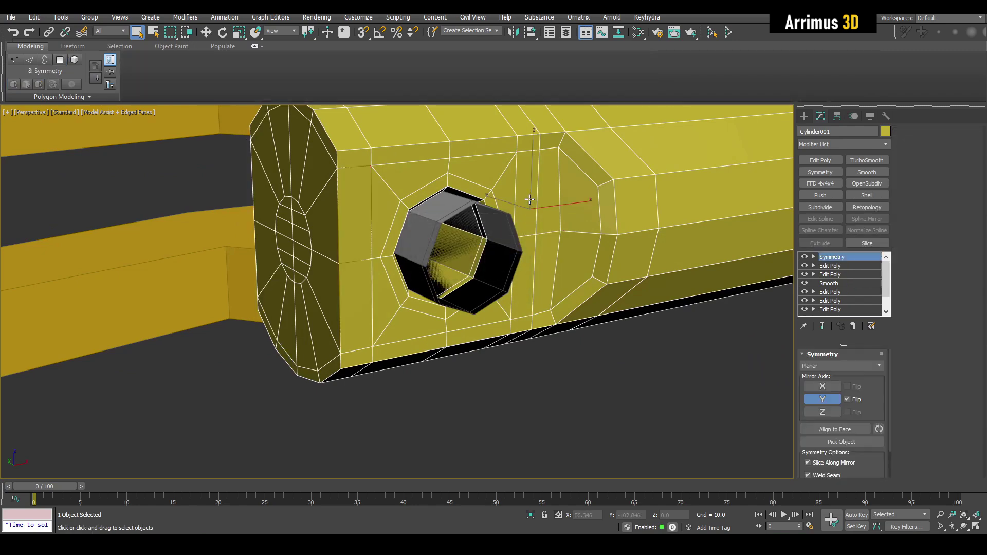
Select the detached flat strips and add an Edit Poly modifier for editing their edges
{"action": "left_click", "coordinate": [529, 199]}
{"action": "middle_click_drag", "start_coordinate": [529, 199], "coordinate": [537, 211]}
{"action": "key", "text": "e"}
{"action": "key", "text": "2"}
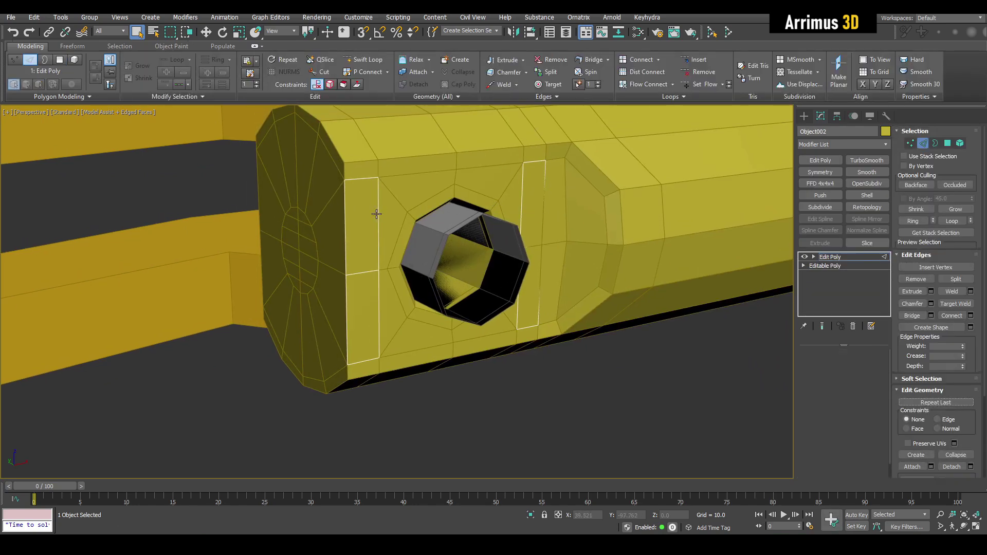
Bridge the strips' facing inner edges in isolation with 1 segment to form one continuous rectangular panel
{"action": "left_click", "coordinate": [378, 218]}
{"action": "left_click", "coordinate": [517, 304], "text": "ctrl"}
{"action": "key", "text": "2"}
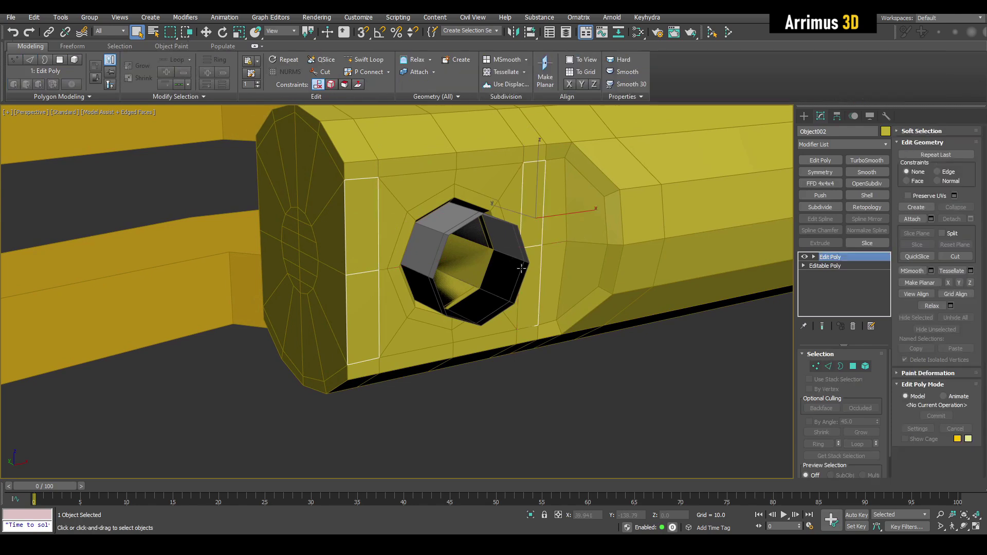
{"action": "key", "text": "alt+q"}
{"action": "key", "text": "2"}
{"action": "key", "text": "b"}
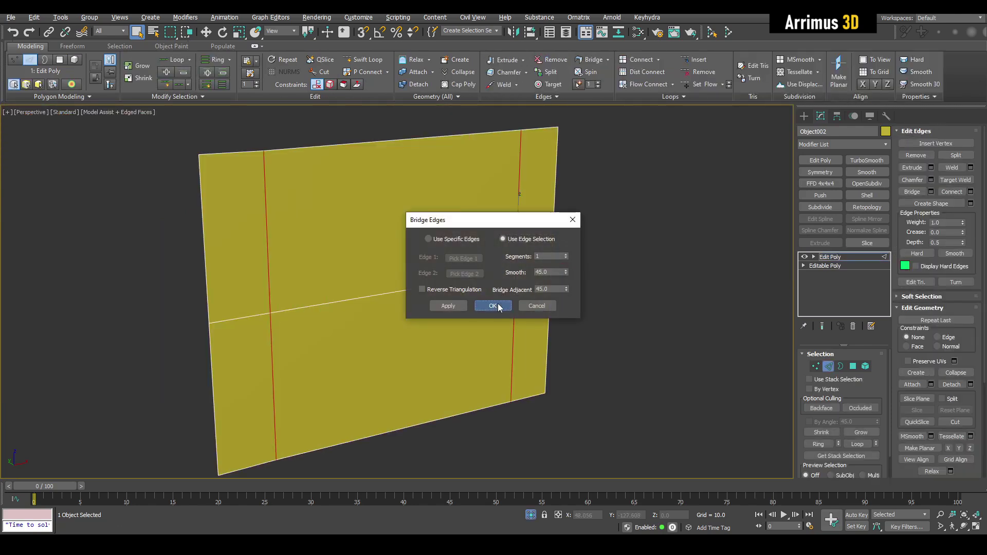
{"action": "left_click", "coordinate": [498, 305]}
{"action": "middle_click_drag", "start_coordinate": [498, 305], "coordinate": [307, 230], "text": "alt"}
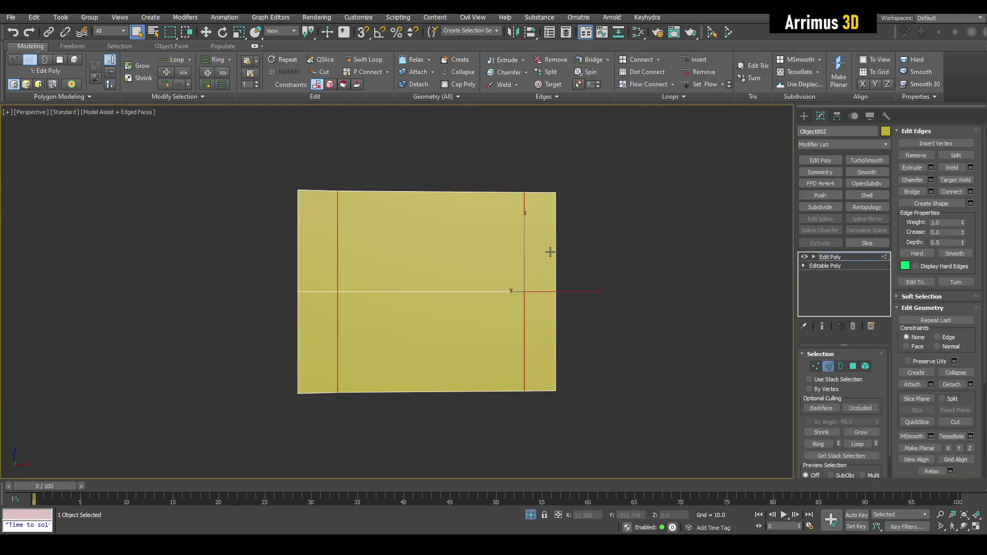
{"action": "key", "text": "2"}
Add a Shell modifier with an outer amount of 25 to the panel and bring the other objects back into view
{"action": "middle_click_drag", "start_coordinate": [546, 193], "coordinate": [568, 279], "text": "alt"}
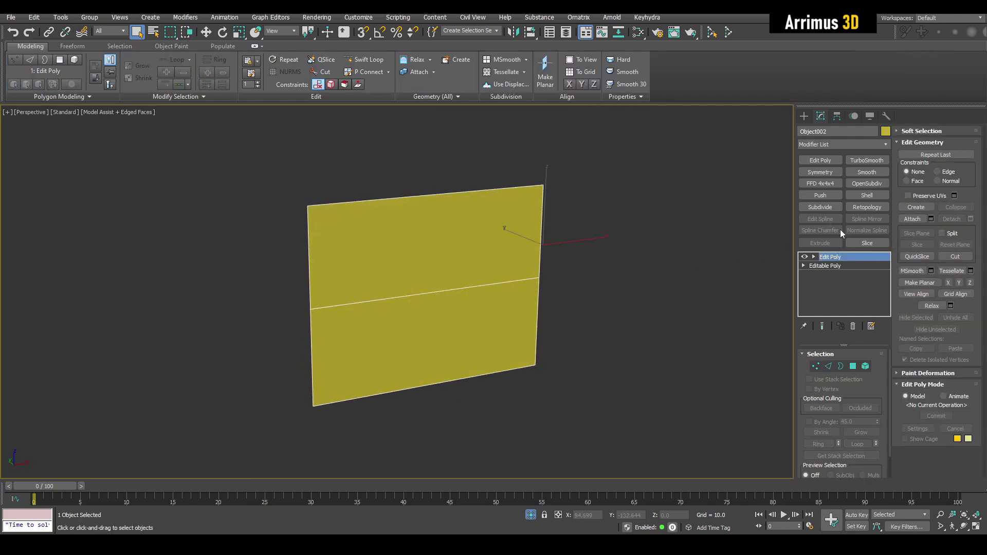
{"action": "left_click", "coordinate": [857, 196]}
{"action": "middle_click_drag", "start_coordinate": [790, 212], "coordinate": [790, 283], "text": "alt"}
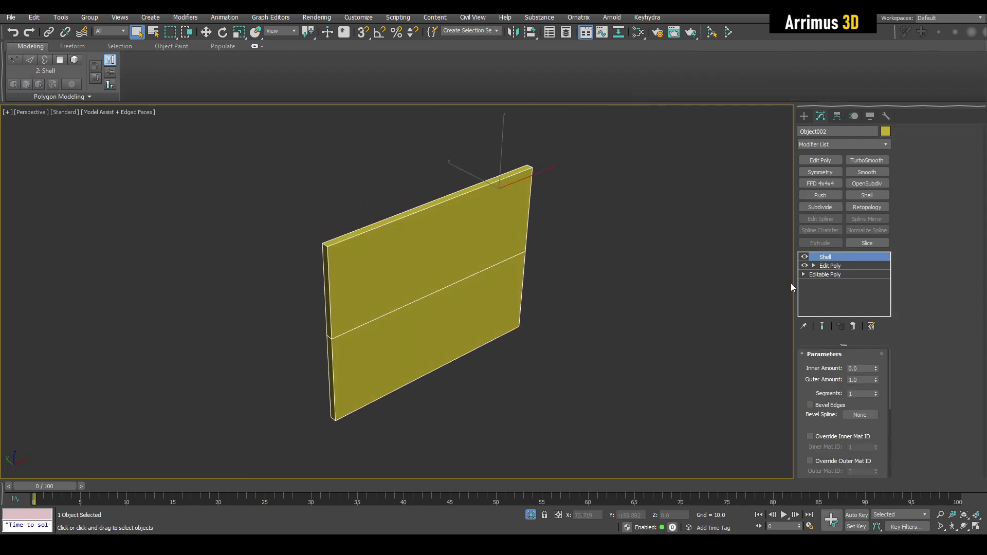
{"action": "double_click", "coordinate": [862, 381]}
{"action": "type", "text": "25"}
{"action": "key", "text": "Return"}
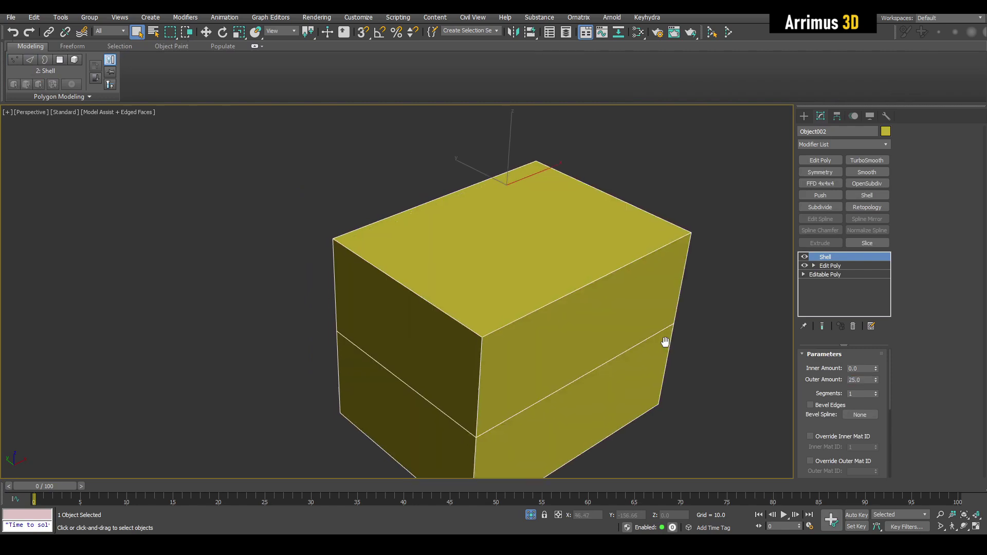
{"action": "middle_click_drag", "start_coordinate": [665, 341], "coordinate": [664, 334]}
Add an Edit Poly to the shelled block and paste the copied Symmetry modifier above it to mirror the block across the housing
{"action": "left_click", "coordinate": [820, 160]}
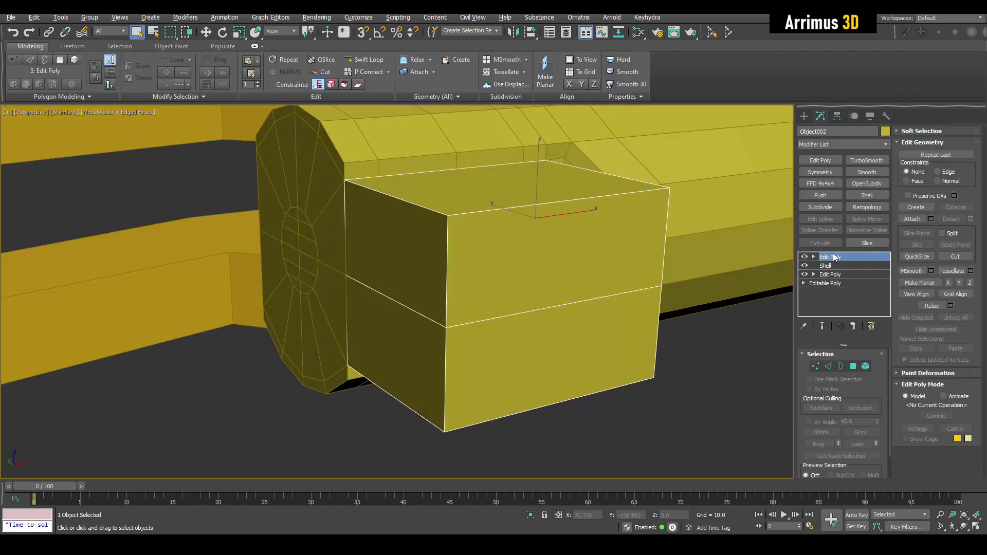
{"action": "right_click", "coordinate": [834, 256]}
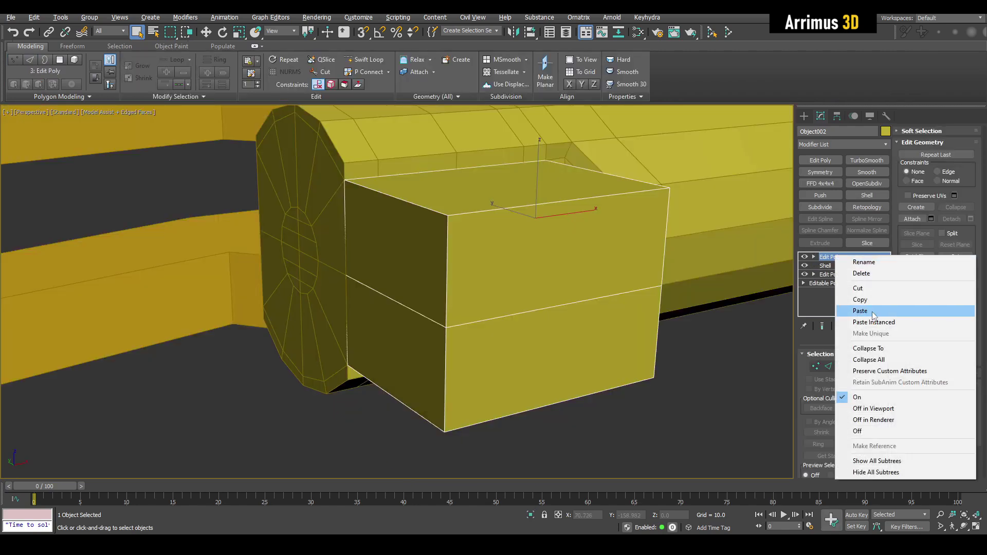
{"action": "left_click", "coordinate": [871, 313]}
{"action": "scroll", "coordinate": [735, 247], "scroll_direction": "down", "scroll_amount": 4}
{"action": "middle_click_drag", "start_coordinate": [735, 246], "coordinate": [776, 249], "text": "alt"}
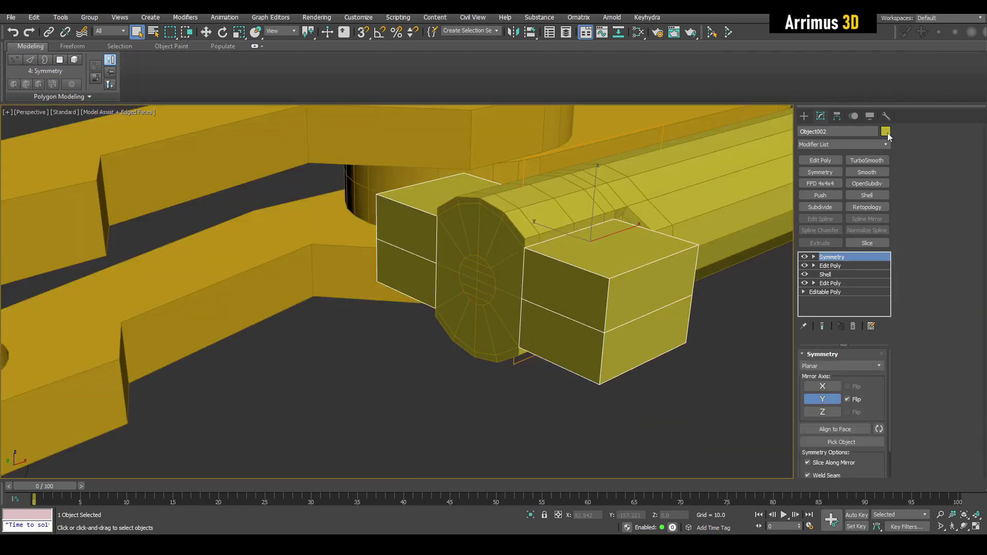
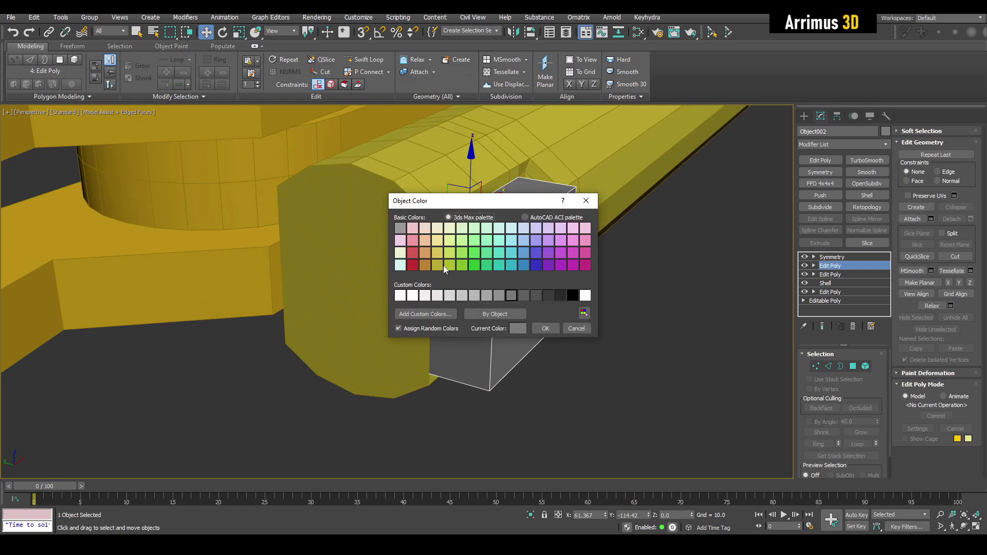
Give the block the housing's yellow object colour and move its inner-side vertices outward along Y to thin it into a plate
{"action": "left_click", "coordinate": [546, 329]}
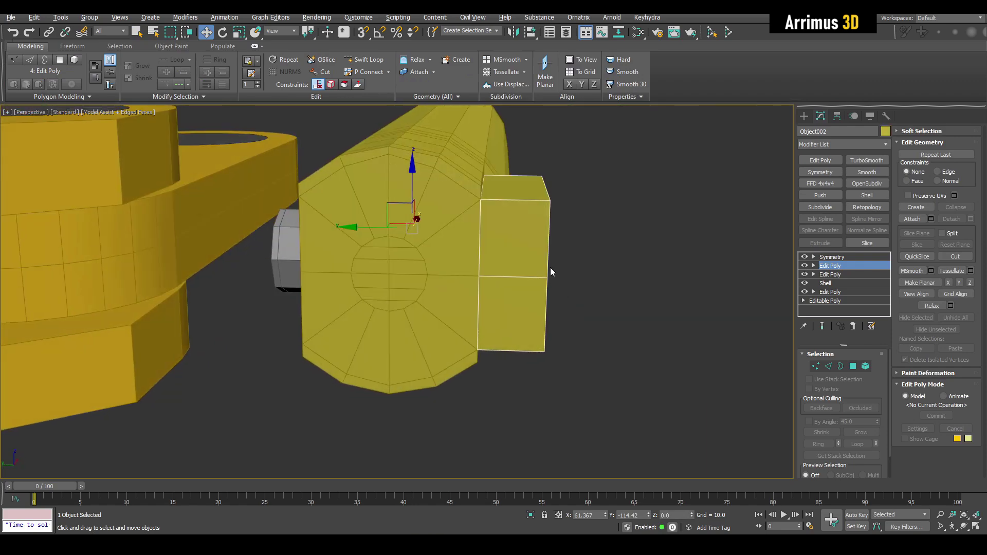
{"action": "key", "text": "1"}
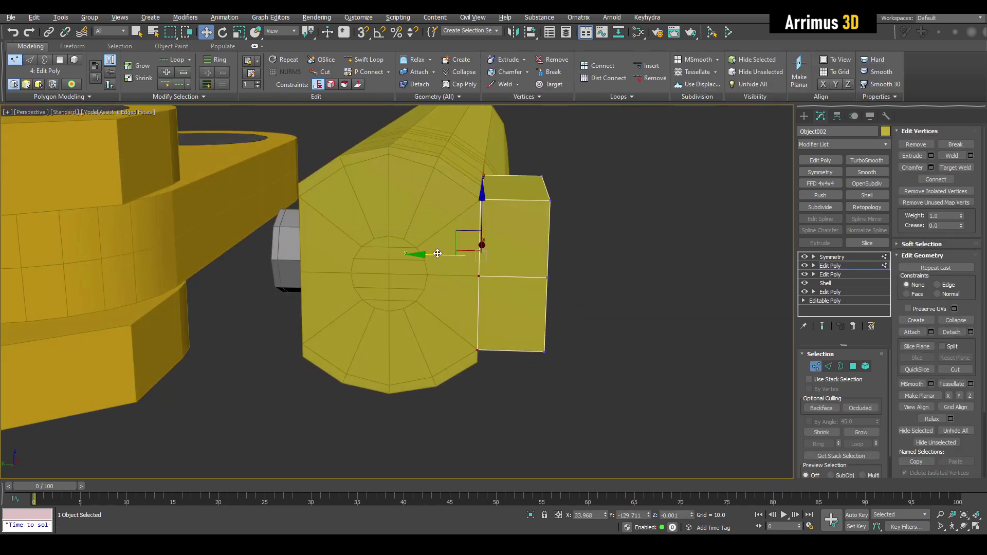
{"action": "left_click_drag", "start_coordinate": [438, 254], "coordinate": [474, 260]}
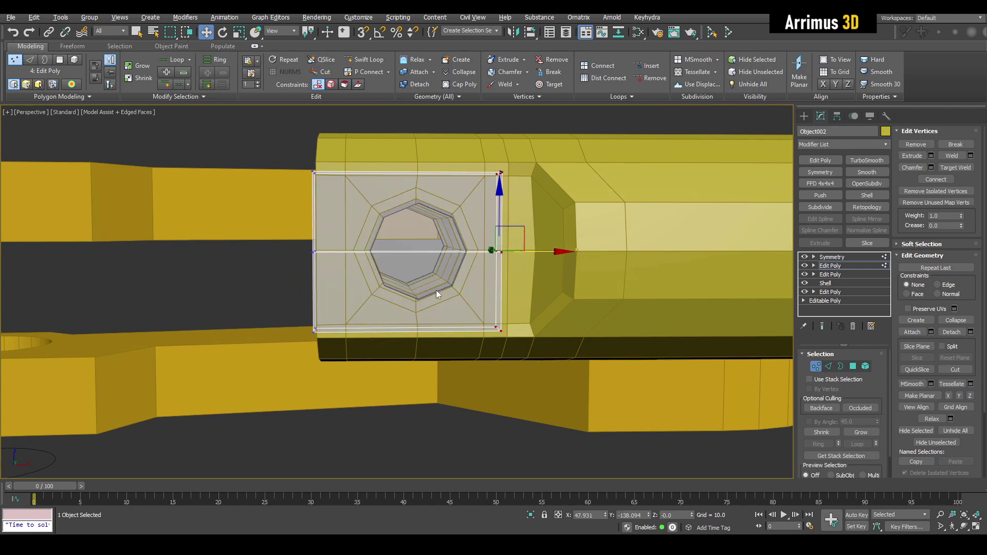
Extend the plate by moving its lower edges down along Z and its rear edges backward along X, leaving a sloped upper rear corner
{"action": "middle_click_drag", "start_coordinate": [436, 290], "coordinate": [430, 276], "text": "alt"}
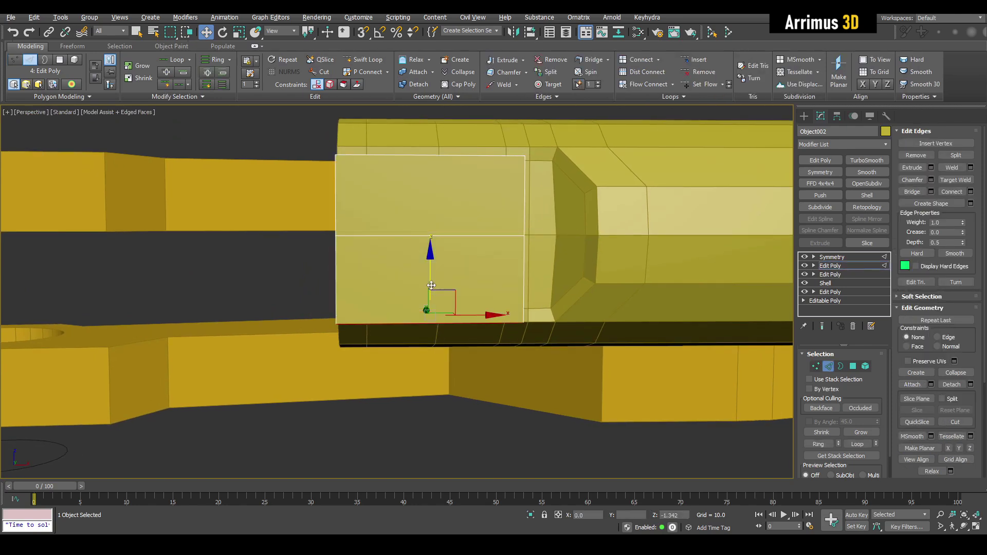
{"action": "left_click_drag", "start_coordinate": [426, 285], "coordinate": [421, 371]}
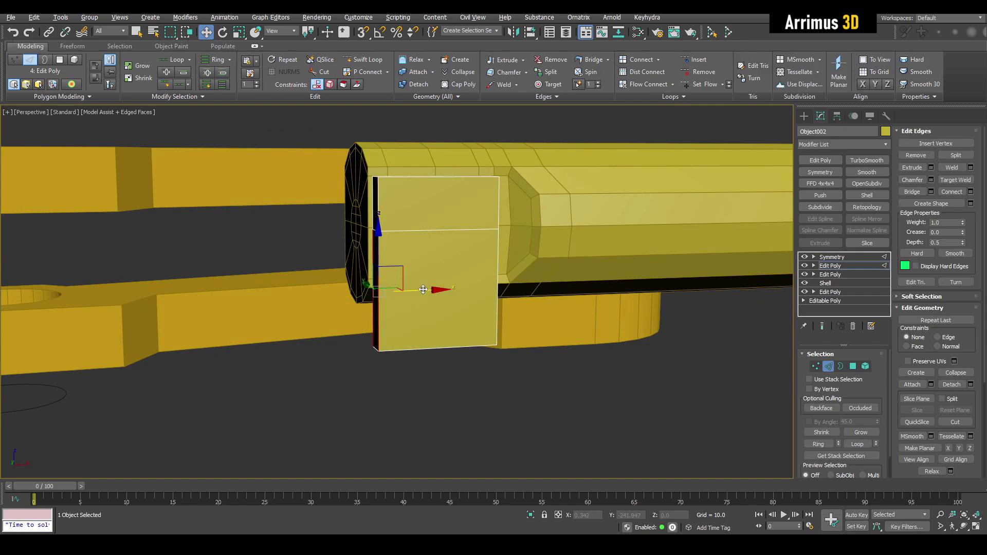
{"action": "left_click_drag", "start_coordinate": [423, 289], "coordinate": [333, 301]}
{"action": "middle_click_drag", "start_coordinate": [334, 301], "coordinate": [401, 326], "text": "alt"}
{"action": "key", "text": "q"}
{"action": "left_click", "coordinate": [562, 322]}
{"action": "middle_click_drag", "start_coordinate": [562, 322], "coordinate": [586, 315], "text": "alt"}
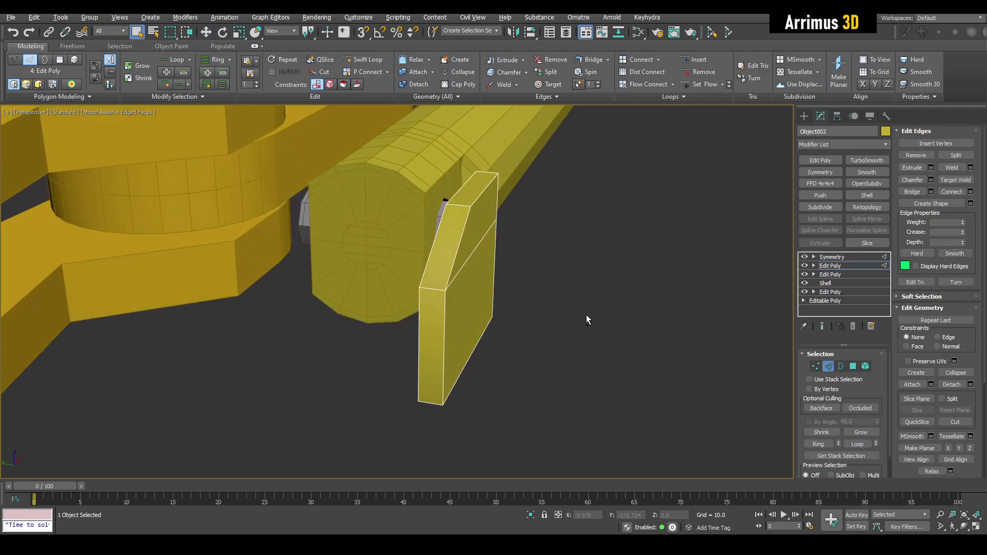
Move the plate's outer face polygons outward along Y to thicken the plate
{"action": "key", "text": "4"}
{"action": "left_click", "coordinate": [482, 260]}
{"action": "left_click_drag", "start_coordinate": [455, 264], "coordinate": [463, 268]}
{"action": "key", "text": "4"}
{"action": "middle_click_drag", "start_coordinate": [470, 269], "coordinate": [475, 270]}
Add another Edit Poly and insert a SwiftLoop edge loop midway through the plate's thickness
{"action": "key", "text": "shift+e"}
{"action": "key", "text": "1"}
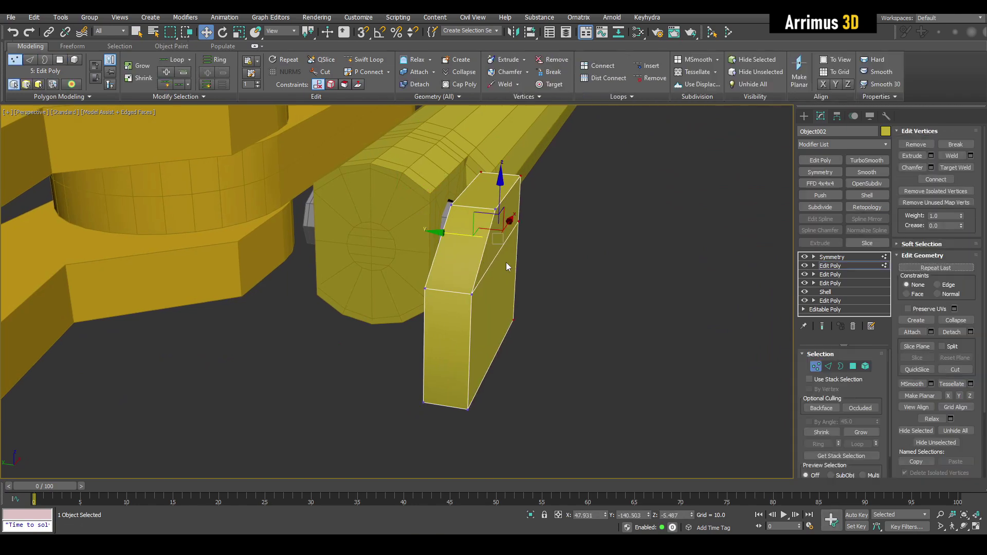
{"action": "left_click", "coordinate": [474, 208]}
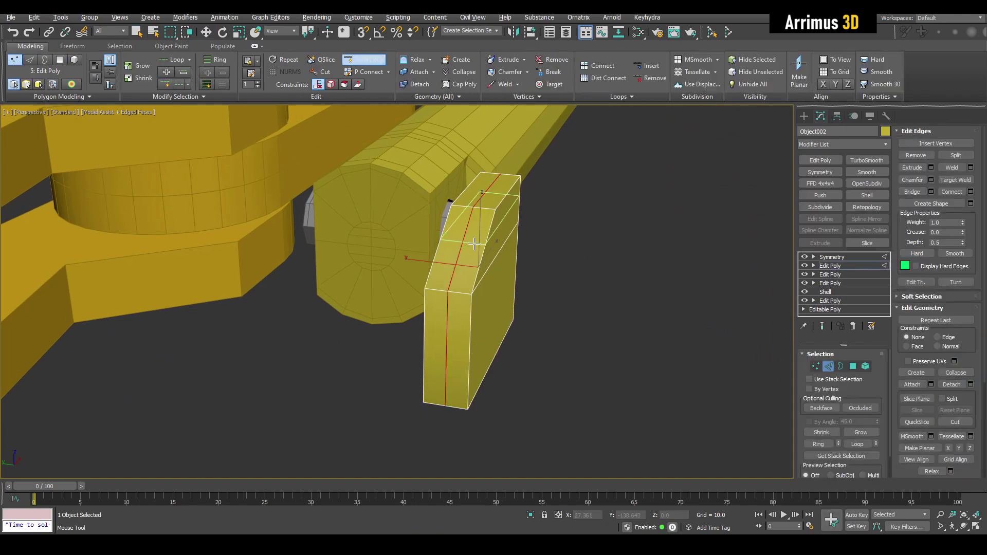
{"action": "left_click", "coordinate": [464, 242]}
{"action": "right_click", "coordinate": [531, 258]}
Select the inner-half rear polygons of the plate and extrude them backward along X to form a stepped tab
{"action": "key", "text": "4"}
{"action": "key", "text": "q"}
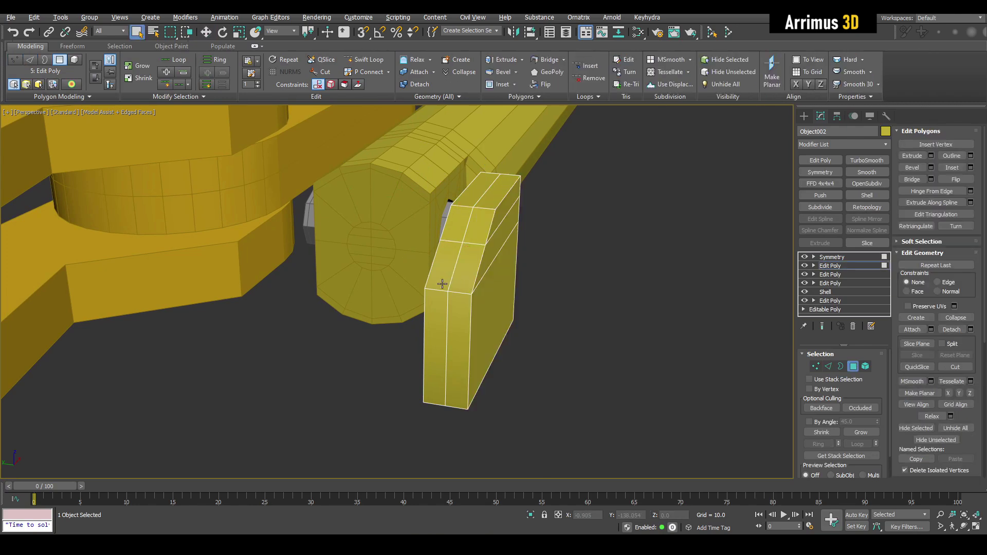
{"action": "left_click", "coordinate": [442, 279]}
{"action": "key", "text": "w"}
{"action": "middle_click_drag", "start_coordinate": [442, 280], "coordinate": [410, 301], "text": "alt"}
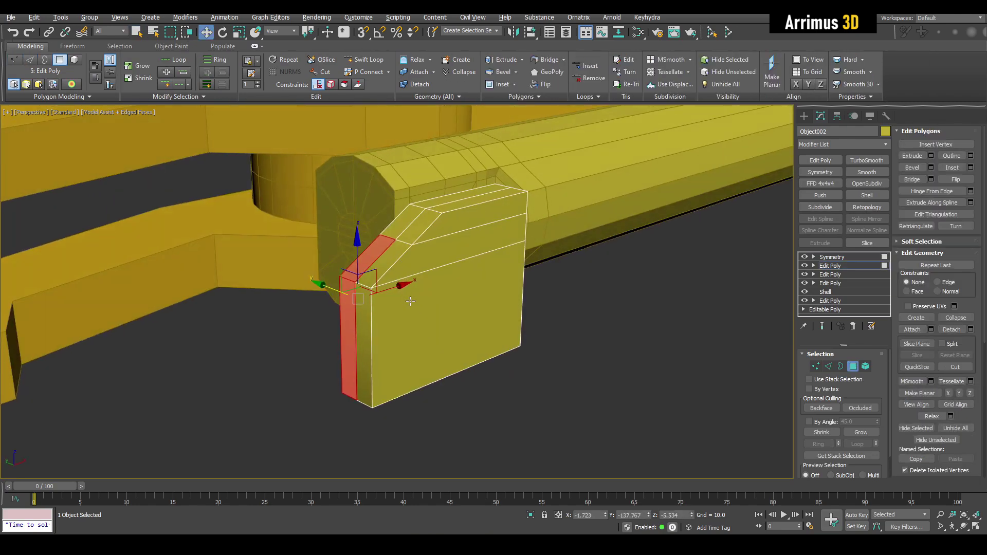
{"action": "left_click_drag", "start_coordinate": [399, 291], "coordinate": [361, 299], "text": "shift"}
{"action": "middle_click_drag", "start_coordinate": [536, 291], "coordinate": [548, 291], "text": "alt"}
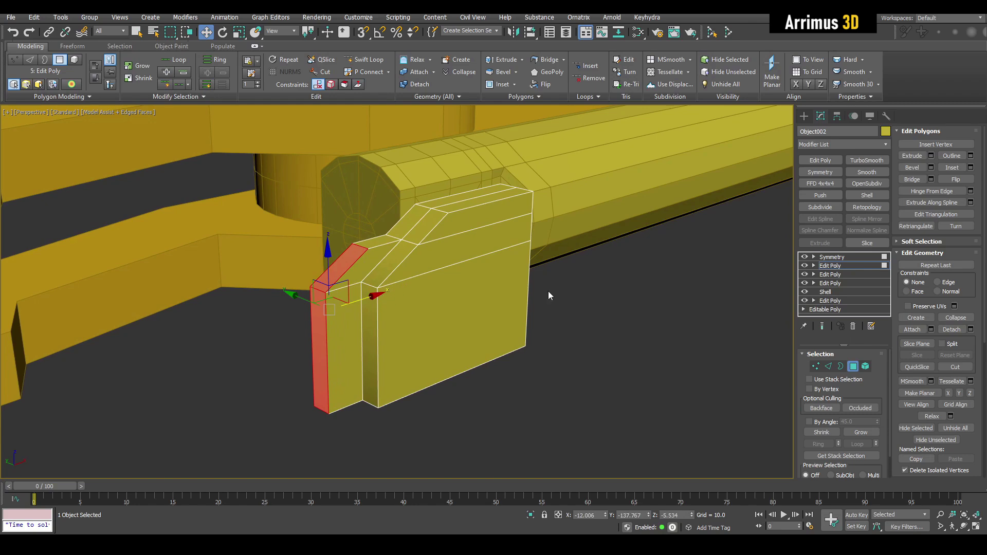
Add a Smooth modifier and a new Edit Poly above it, then switch the plate to see-through display with edged faces
{"action": "key", "text": "4"}
{"action": "key", "text": "q"}
{"action": "key", "text": "F4"}
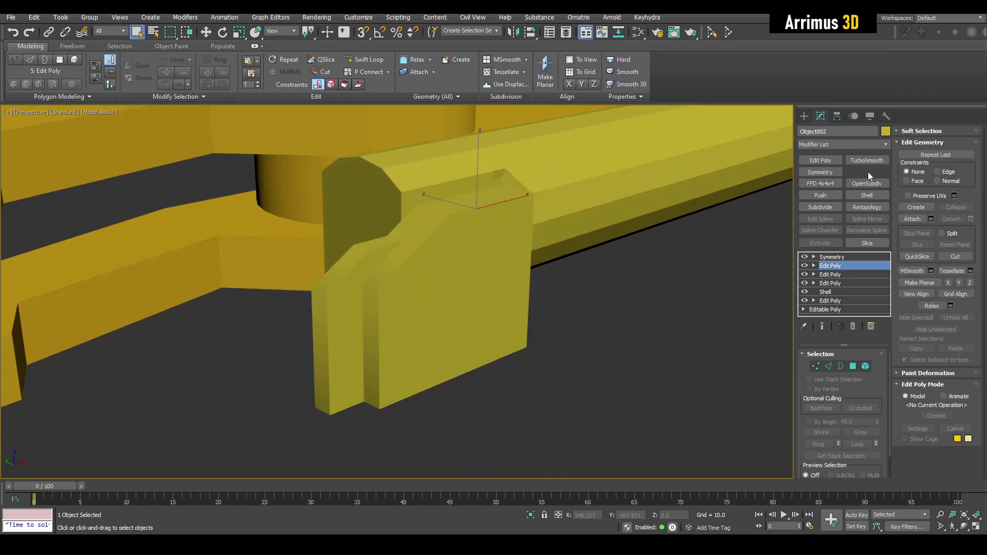
{"action": "left_click", "coordinate": [867, 172]}
{"action": "middle_click_drag", "start_coordinate": [631, 225], "coordinate": [542, 262]}
{"action": "key", "text": "shift+e"}
{"action": "key", "text": "F4"}
{"action": "key", "text": "alt+x"}
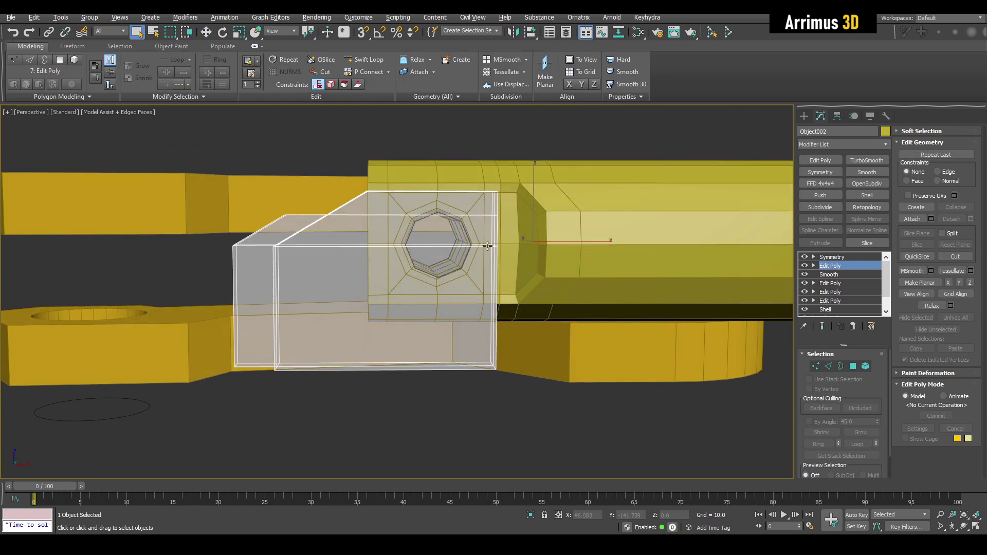
Select all vertices along the plate's lower edge and raise them slightly along Z
{"action": "middle_click_drag", "start_coordinate": [487, 246], "coordinate": [497, 241], "text": "alt"}
{"action": "middle_click_drag", "start_coordinate": [245, 300], "coordinate": [240, 300], "text": "alt"}
{"action": "key", "text": "1"}
{"action": "left_click_drag", "start_coordinate": [174, 293], "coordinate": [532, 397]}
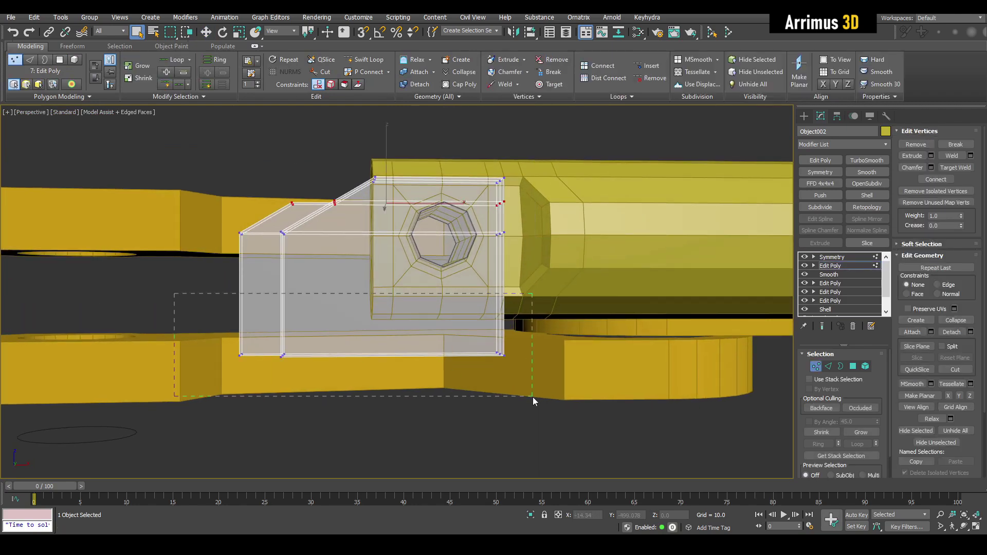
{"action": "left_click_drag", "start_coordinate": [352, 316], "coordinate": [352, 311]}
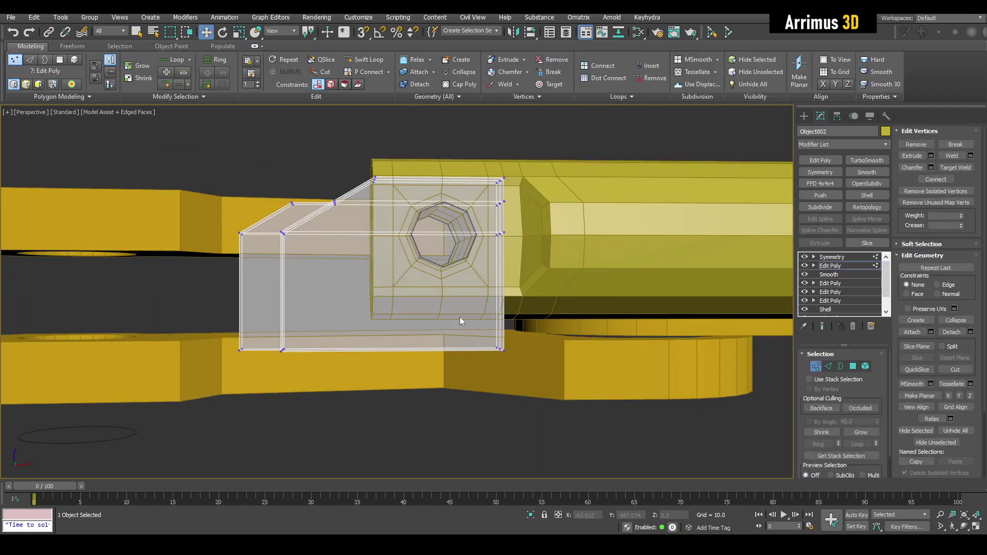
Insert a vertical edge loop across the plate near the pin hole and straighten it
{"action": "key", "text": "2"}
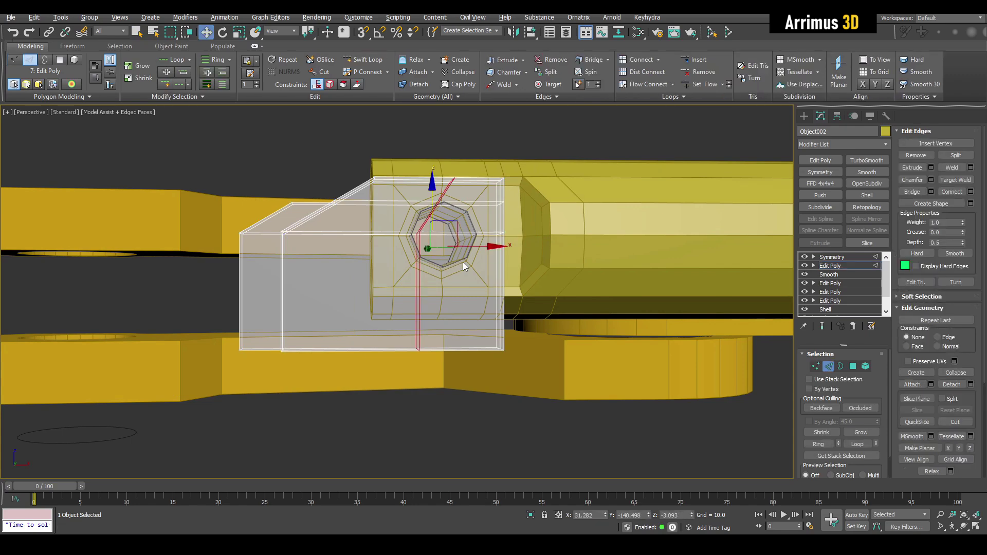
{"action": "key", "text": "ctrl+alt+c"}
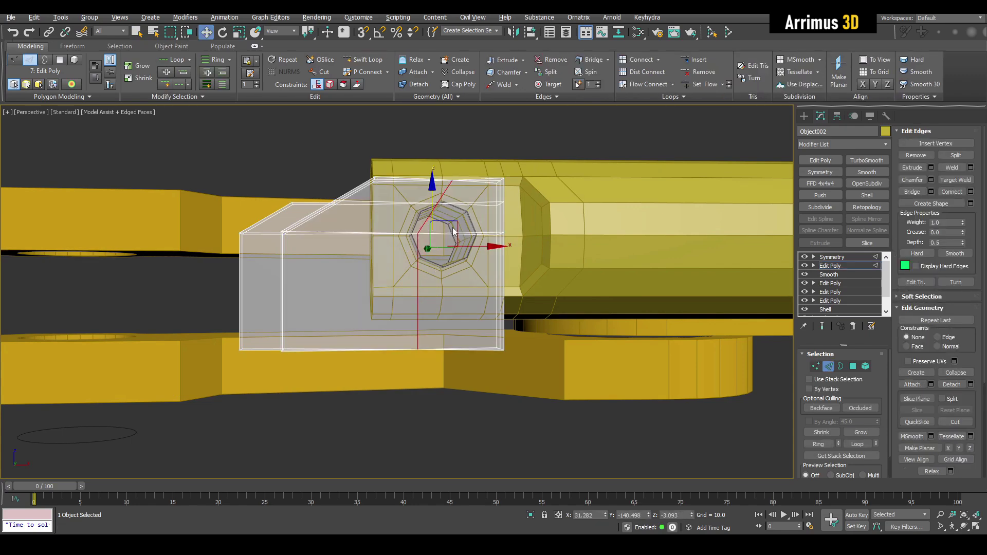
{"action": "middle_click_drag", "start_coordinate": [453, 231], "coordinate": [464, 259], "text": "alt"}
Raise the vertices at the plate's lower front corner along Z to give it a diagonal cut
{"action": "key", "text": "1"}
{"action": "left_click_drag", "start_coordinate": [456, 326], "coordinate": [544, 400]}
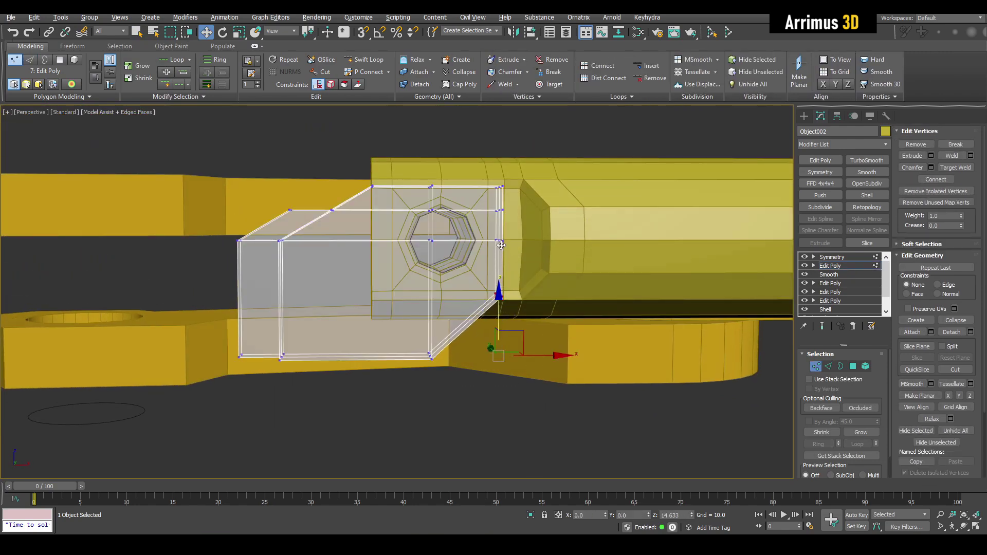
{"action": "middle_click_drag", "start_coordinate": [528, 235], "coordinate": [529, 233]}
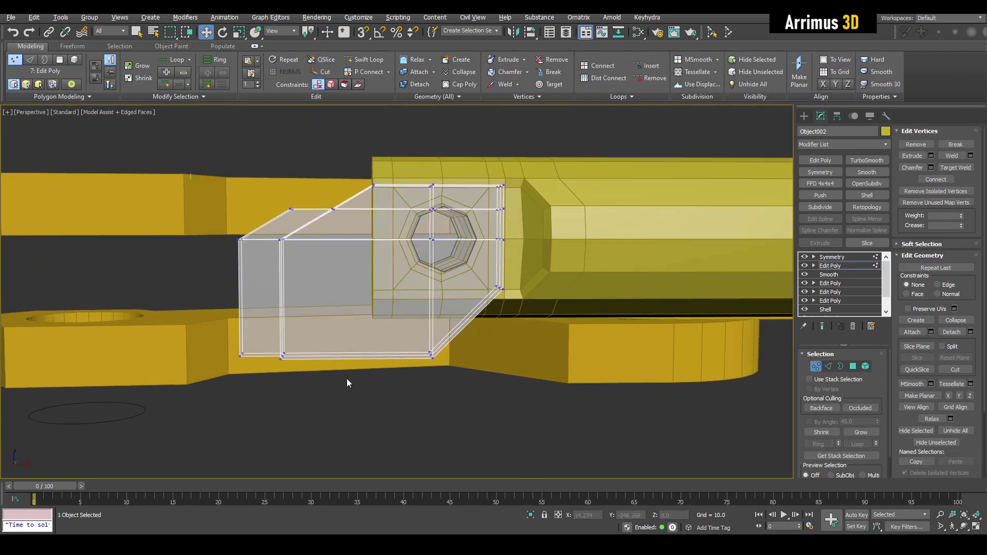
Shorten the plate by moving its rear vertices forward along X, and shift the upper part of the vertical edge loop forward
{"action": "left_click_drag", "start_coordinate": [330, 260], "coordinate": [409, 254]}
{"action": "key", "text": "q"}
{"action": "key", "text": "2"}
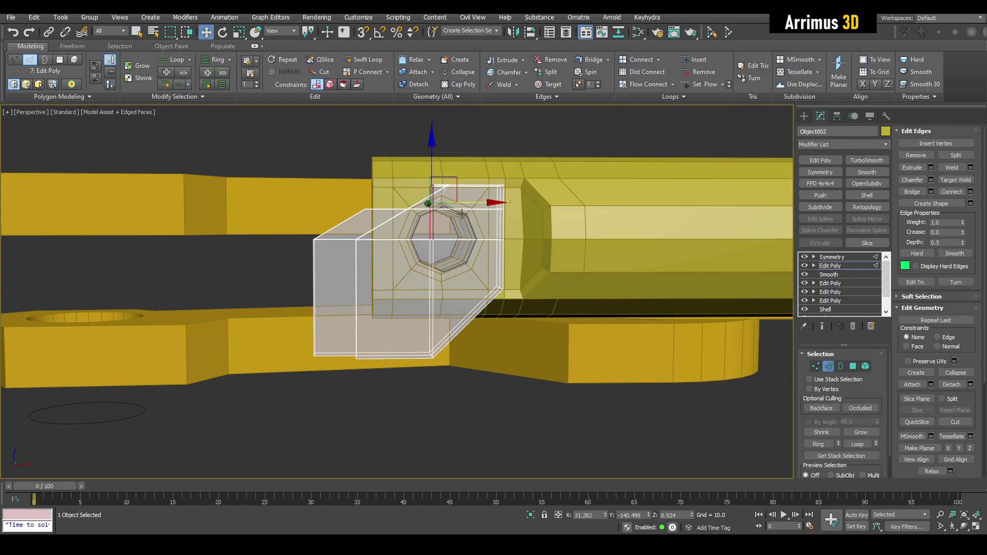
{"action": "left_click_drag", "start_coordinate": [461, 207], "coordinate": [494, 206]}
{"action": "key", "text": "1"}
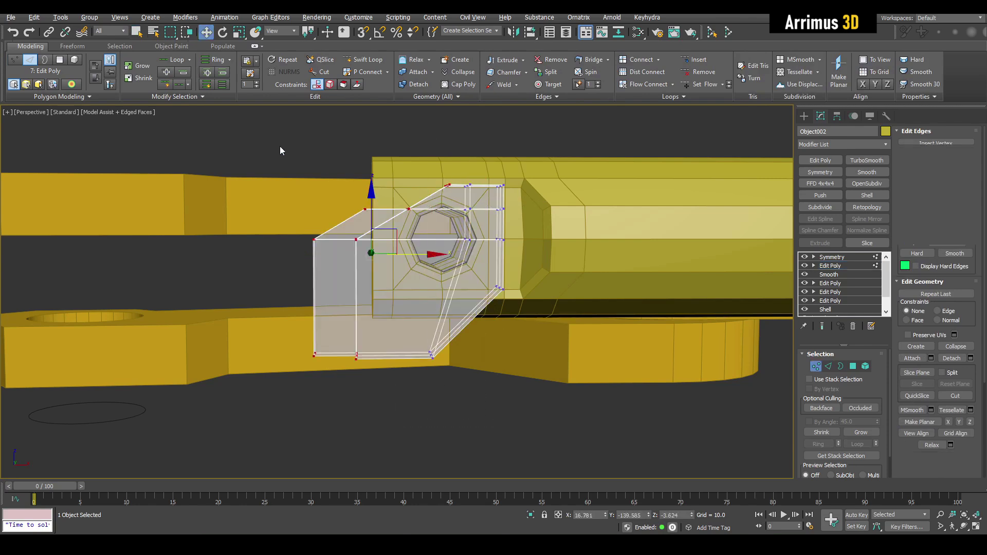
Select the plate's upper and rear vertices and move them backward along X, undoing the first attempt
{"action": "left_click_drag", "start_coordinate": [276, 147], "coordinate": [465, 257]}
{"action": "left_click_drag", "start_coordinate": [469, 208], "coordinate": [440, 209]}
{"action": "key", "text": "ctrl+z"}
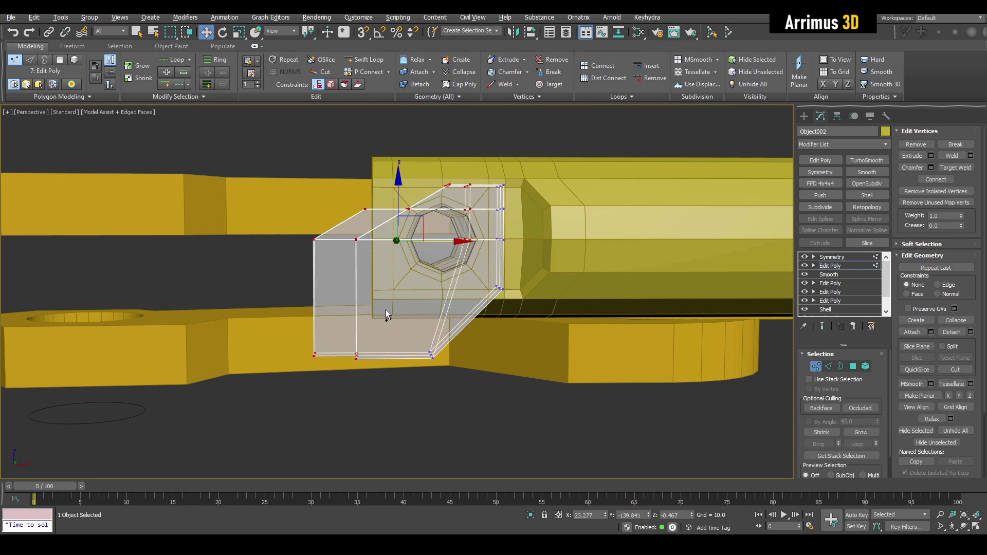
{"action": "left_click_drag", "start_coordinate": [432, 241], "coordinate": [399, 241]}
{"action": "middle_click_drag", "start_coordinate": [399, 241], "coordinate": [530, 284], "text": "alt"}
{"action": "key", "text": "1"}
{"action": "key", "text": "q"}
{"action": "scroll", "coordinate": [454, 270], "scroll_direction": "up", "scroll_amount": 4}
{"action": "scroll", "coordinate": [452, 269], "scroll_direction": "down", "scroll_amount": 2}
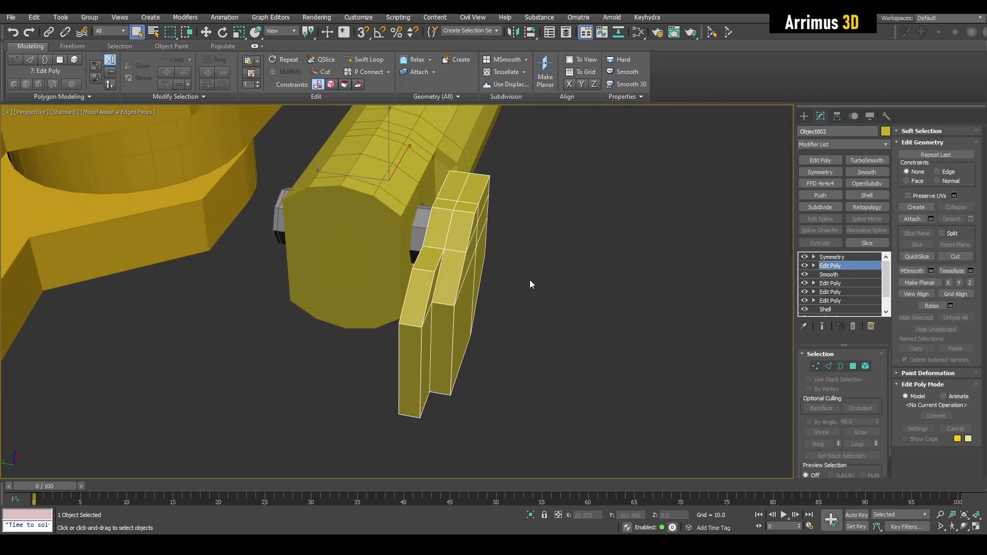
Return to the Symmetry level and examine the mirrored plates on both sides of the housing
{"action": "left_click", "coordinate": [831, 256]}
{"action": "left_click", "coordinate": [647, 277]}
{"action": "middle_click_drag", "start_coordinate": [647, 278], "coordinate": [573, 268], "text": "alt"}
{"action": "scroll", "coordinate": [611, 259], "scroll_direction": "up", "scroll_amount": 4}
{"action": "left_click", "coordinate": [501, 278]}
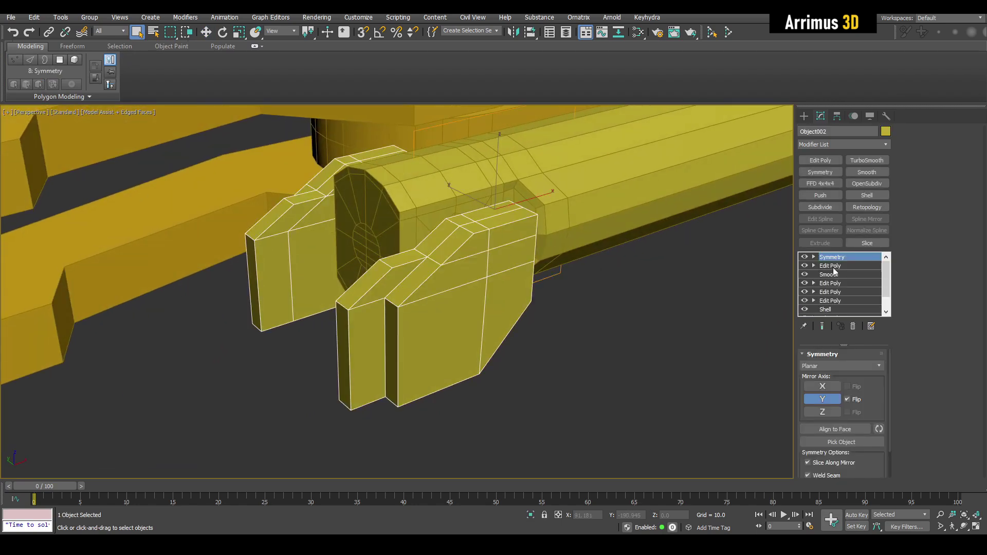
Add an Edit Poly below the Symmetry and select the plate's whole outer face by angle at 45
{"action": "left_click", "coordinate": [832, 268]}
{"action": "key", "text": "ctrl+e"}
{"action": "key", "text": "4"}
{"action": "scroll", "coordinate": [495, 284], "scroll_direction": "up", "scroll_amount": 3}
{"action": "left_click", "coordinate": [481, 272]}
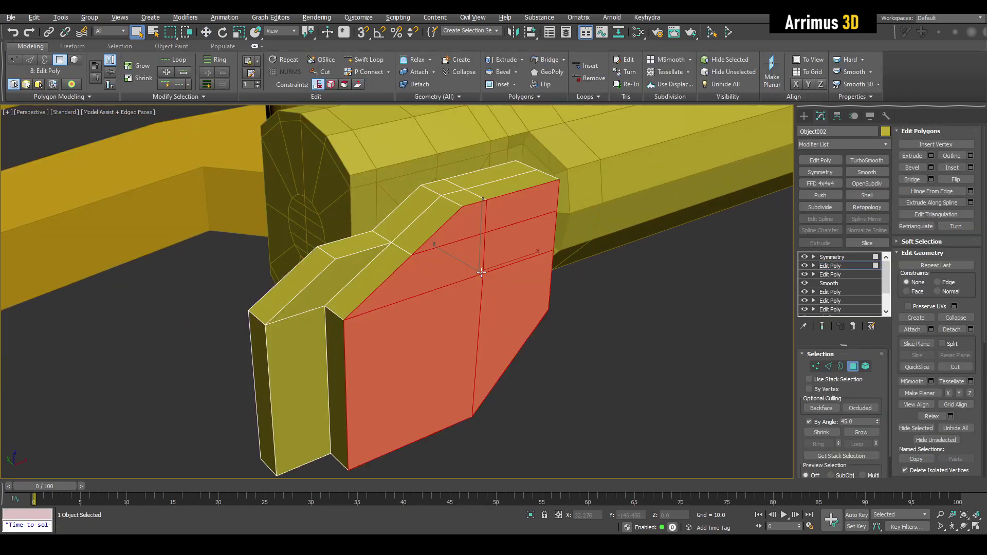
Extrude the selected outer face outward along Y and scale it down to give the plate tapered sides
{"action": "mouse_move", "coordinate": [482, 272]}
{"action": "middle_mouse_down", "text": "alt"}
{"action": "mouse_move", "coordinate": [503, 273]}
{"action": "mouse_move", "coordinate": [480, 265]}
{"action": "middle_mouse_up", "text": "alt"}
{"action": "key", "text": "w"}
{"action": "left_click_drag", "start_coordinate": [451, 253], "coordinate": [508, 302], "text": "shift"}
{"action": "key", "text": "r"}
{"action": "middle_click_drag", "start_coordinate": [507, 303], "coordinate": [497, 298], "text": "alt"}
{"action": "key", "text": "w"}
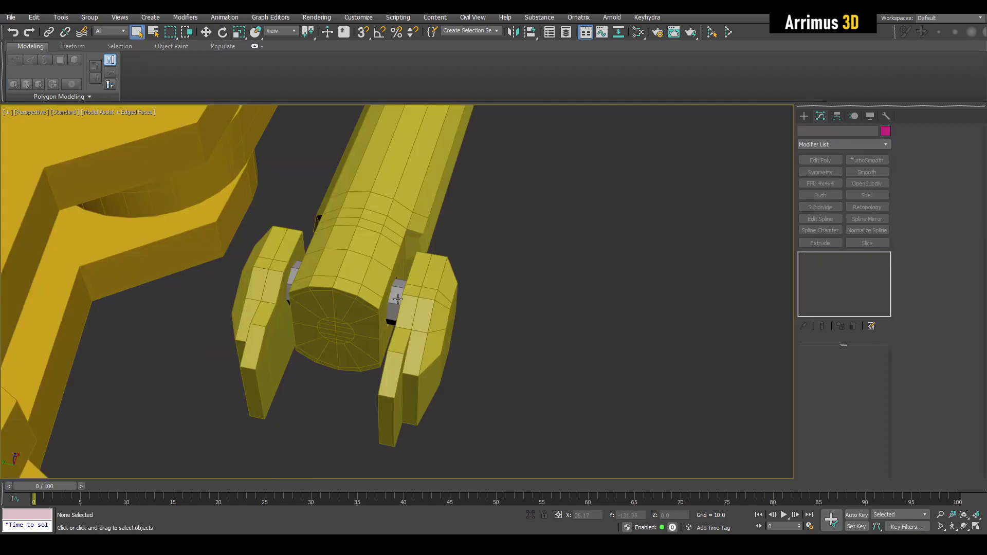
Select the grey pin and center its pivot to the object using Affect Pivot Only
{"action": "left_click", "coordinate": [360, 226]}
{"action": "middle_click_drag", "start_coordinate": [360, 227], "coordinate": [422, 307], "text": "alt"}
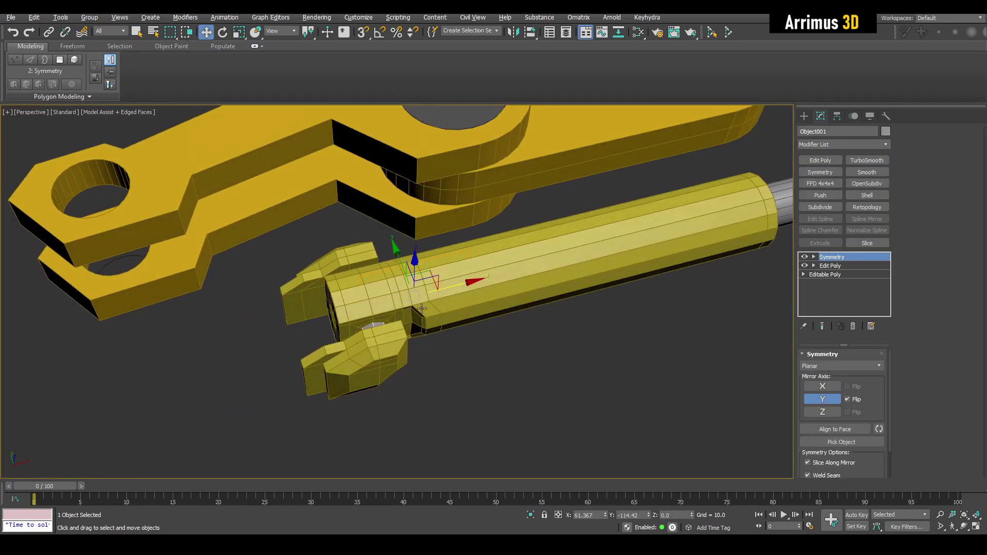
{"action": "left_click", "coordinate": [836, 117]}
{"action": "left_click", "coordinate": [840, 188]}
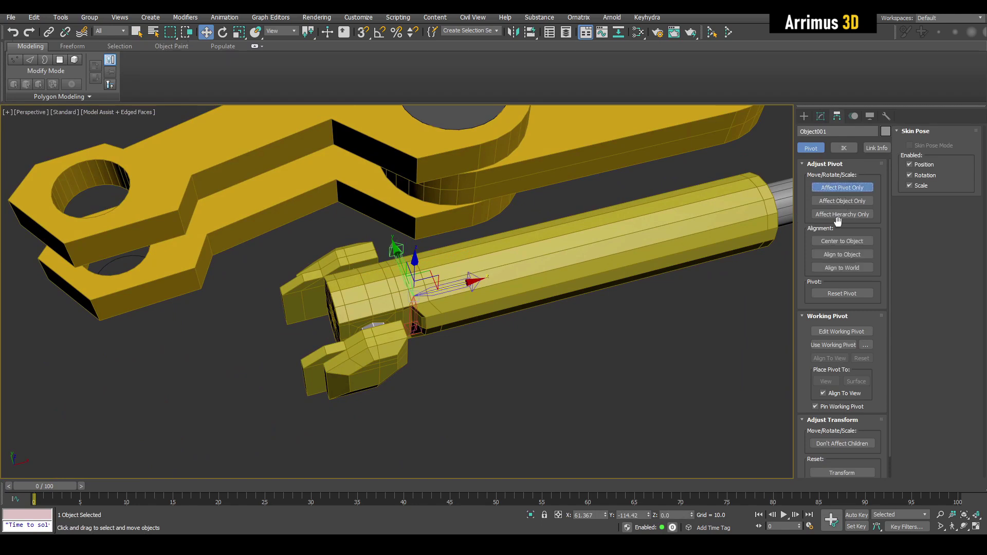
{"action": "left_click", "coordinate": [835, 244]}
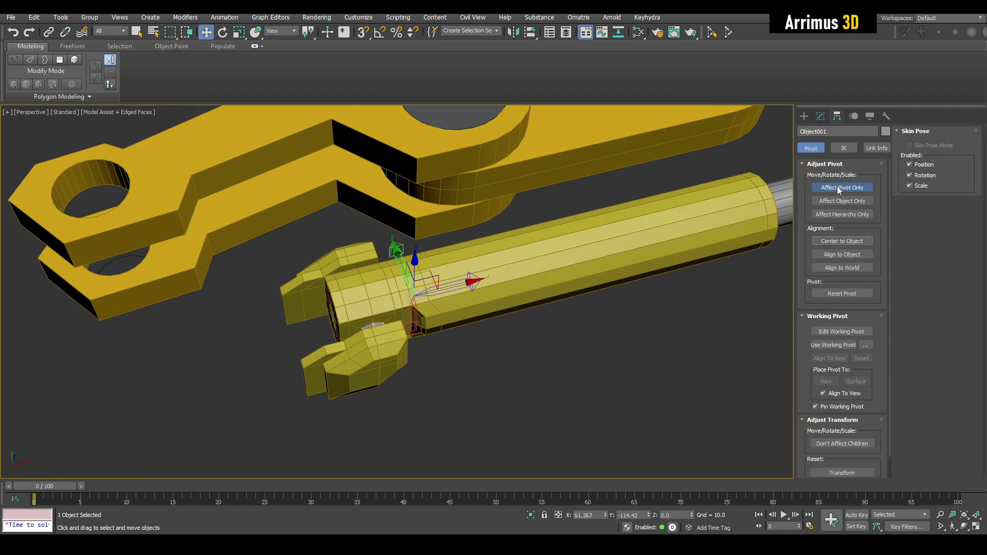
{"action": "left_click", "coordinate": [820, 117]}
Align the yellow housing's pivot to the grey pin's pivot point on X, Y and Z using Affect Pivot Only
{"action": "middle_click_drag", "start_coordinate": [591, 255], "coordinate": [587, 280]}
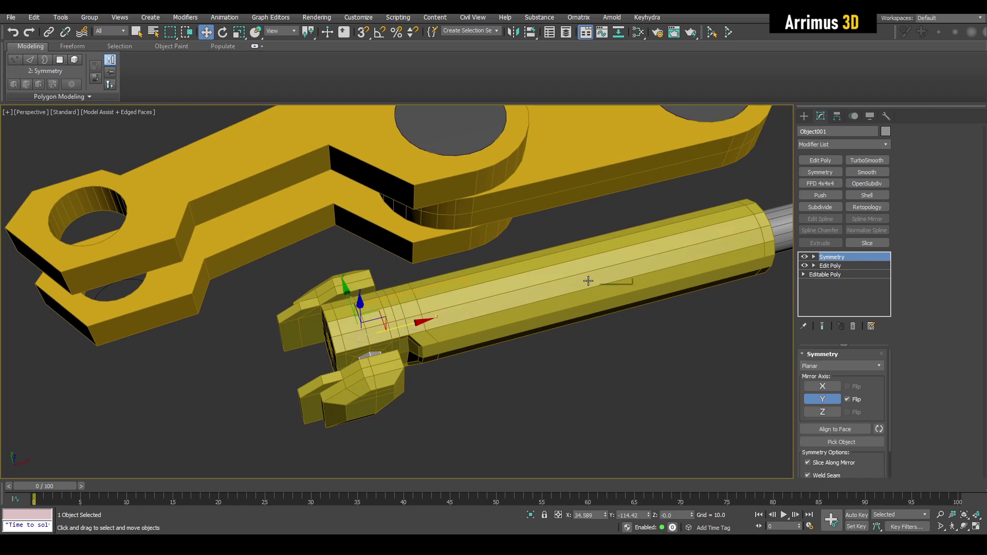
{"action": "scroll", "coordinate": [522, 260], "scroll_direction": "down", "scroll_amount": 3}
{"action": "middle_click_drag", "start_coordinate": [522, 260], "coordinate": [458, 286], "text": "alt"}
{"action": "key", "text": "q"}
{"action": "left_click", "coordinate": [497, 319]}
{"action": "left_click", "coordinate": [461, 291]}
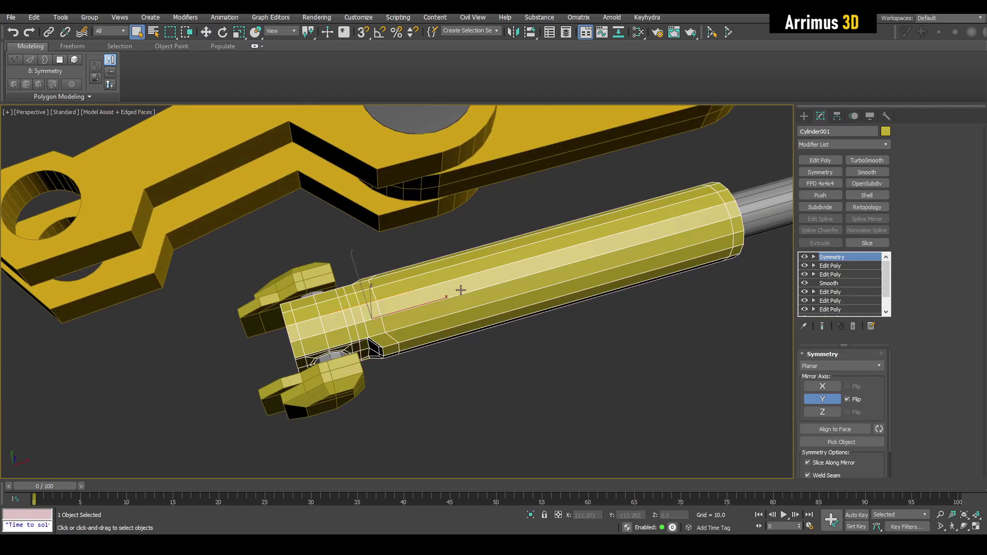
{"action": "key", "text": "w"}
{"action": "left_click", "coordinate": [836, 116]}
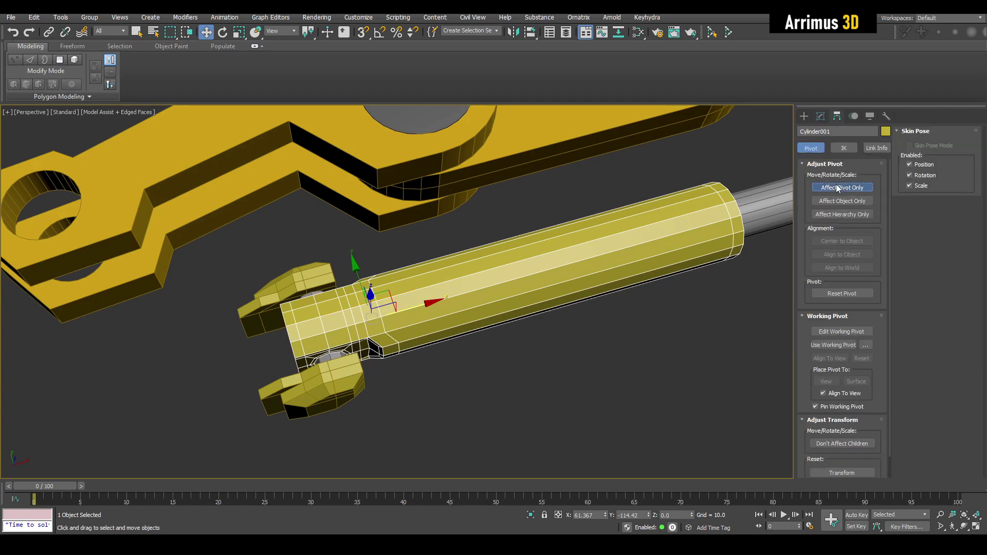
{"action": "left_click", "coordinate": [842, 188]}
{"action": "scroll", "coordinate": [432, 322], "scroll_direction": "up", "scroll_amount": 5}
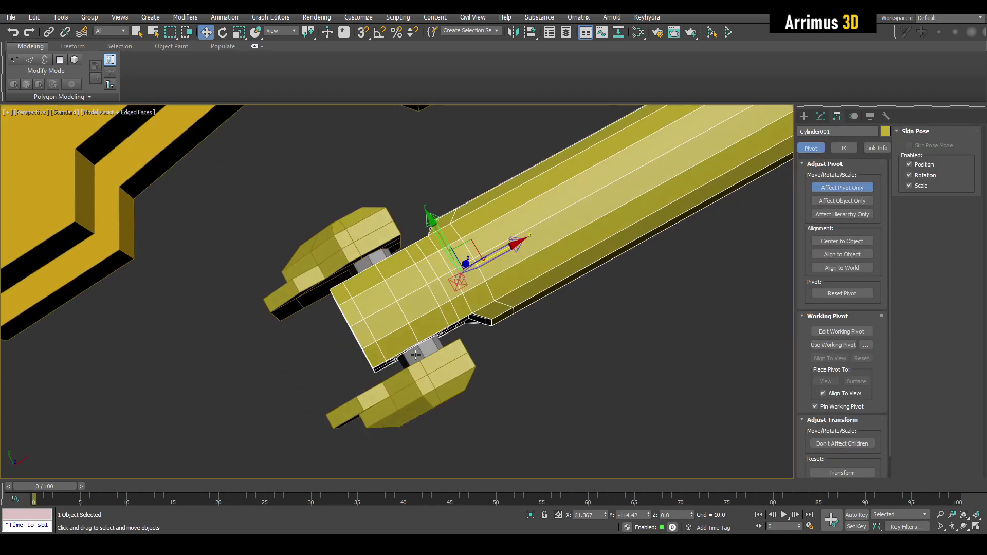
{"action": "scroll", "coordinate": [415, 354], "scroll_direction": "up", "scroll_amount": 4}
{"action": "left_click", "coordinate": [449, 347]}
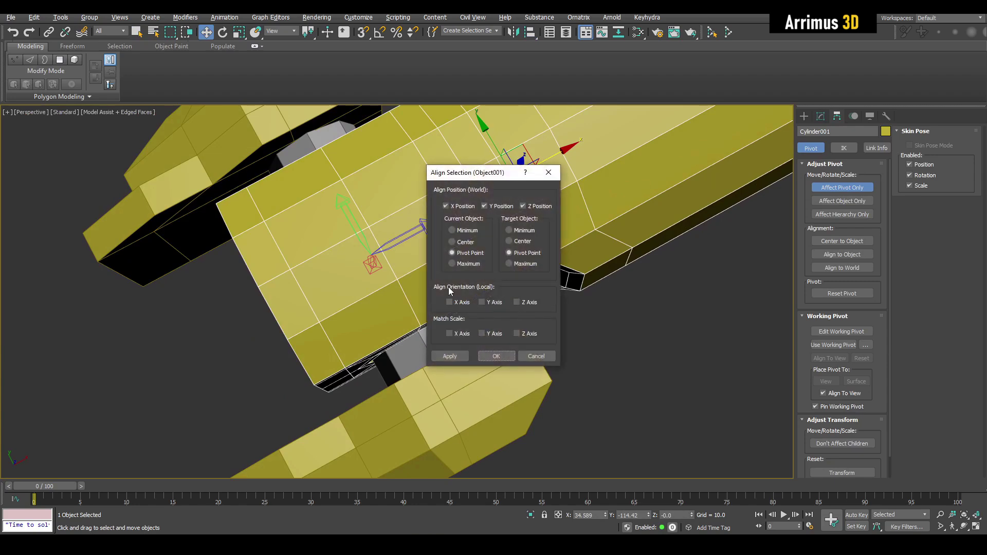
{"action": "left_click", "coordinate": [495, 354]}
{"action": "left_click", "coordinate": [818, 188]}
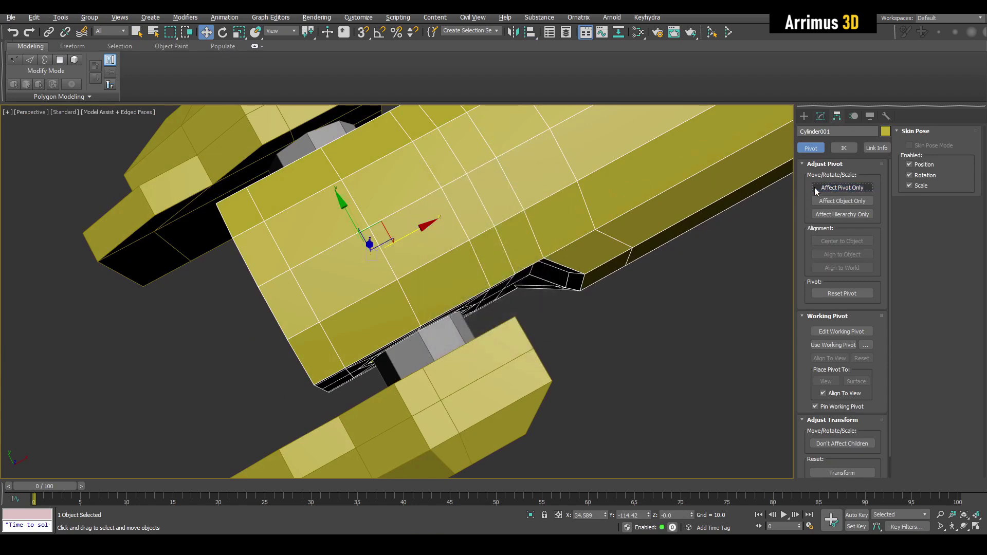
Try rotating the housing about its realigned pivot, undo the rotations and deselect it
{"action": "scroll", "coordinate": [490, 276], "scroll_direction": "down", "scroll_amount": 5}
{"action": "key", "text": "e"}
{"action": "middle_click_drag", "start_coordinate": [490, 276], "coordinate": [452, 258], "text": "alt"}
{"action": "left_click_drag", "start_coordinate": [362, 268], "coordinate": [331, 394]}
{"action": "middle_click_drag", "start_coordinate": [331, 394], "coordinate": [356, 338], "text": "alt"}
{"action": "key", "text": "ctrl+z"}
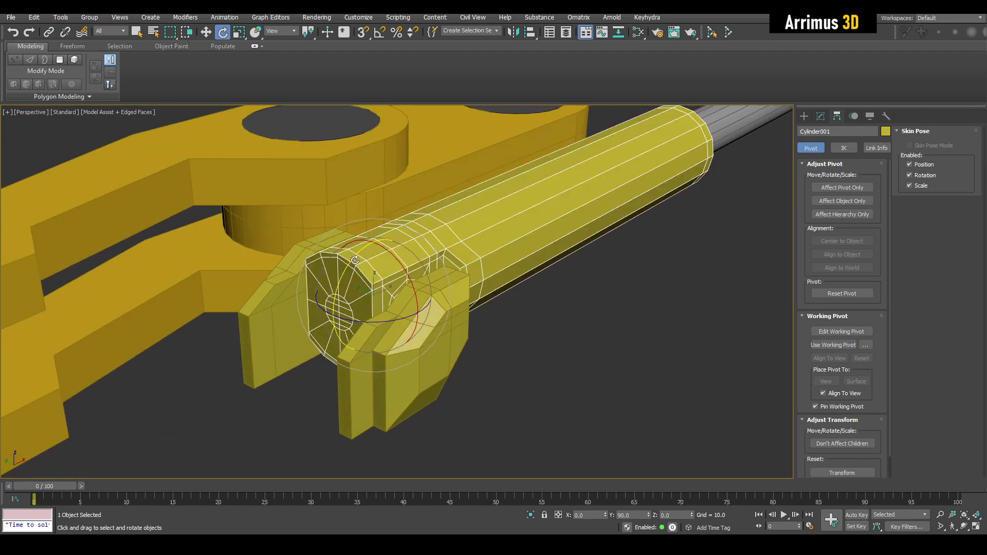
{"action": "mouse_move", "coordinate": [354, 260]}
{"action": "left_mouse_down"}
{"action": "mouse_move", "coordinate": [335, 316]}
{"action": "mouse_move", "coordinate": [381, 221]}
{"action": "mouse_move", "coordinate": [366, 246]}
{"action": "left_mouse_up"}
{"action": "key", "text": "ctrl+z"}
{"action": "key", "text": "q"}
{"action": "left_click", "coordinate": [524, 329]}
Examine the piston beside the arm, from the rear plates to the rod's free end
{"action": "scroll", "coordinate": [519, 329], "scroll_direction": "down", "scroll_amount": 3}
{"action": "middle_click_drag", "start_coordinate": [519, 329], "coordinate": [410, 333]}
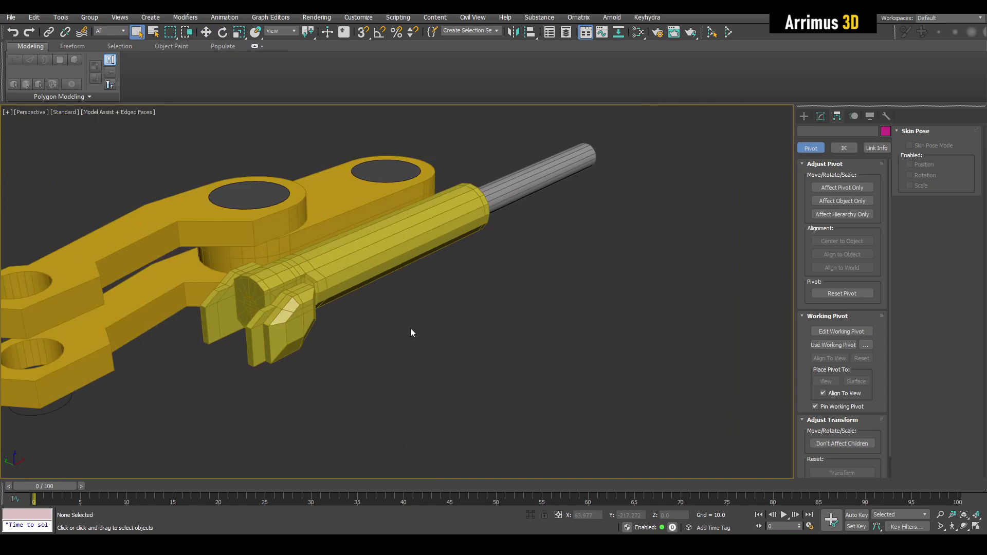
{"action": "scroll", "coordinate": [416, 321], "scroll_direction": "down", "scroll_amount": 3}
{"action": "scroll", "coordinate": [463, 283], "scroll_direction": "up", "scroll_amount": 6}
{"action": "middle_click_drag", "start_coordinate": [478, 269], "coordinate": [513, 277]}
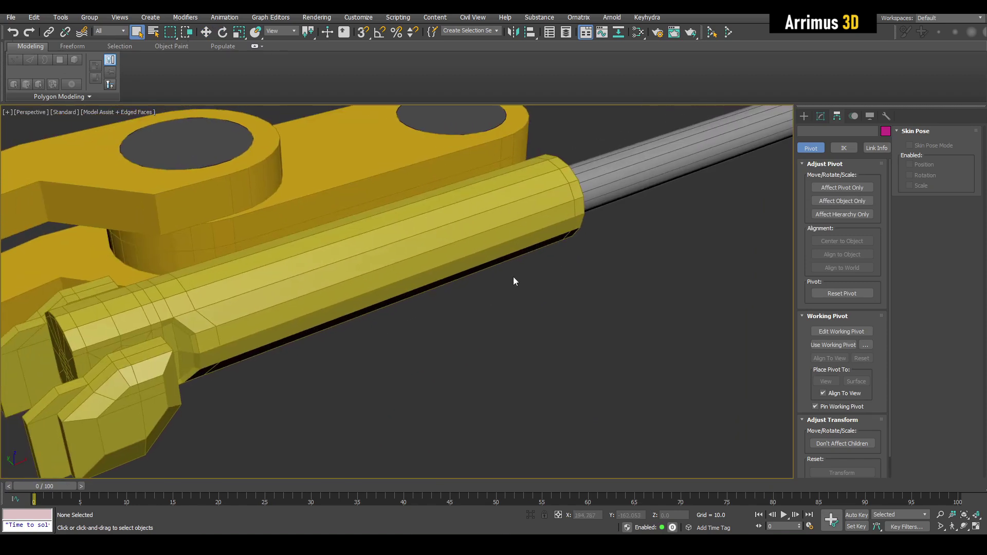
{"action": "scroll", "coordinate": [549, 278], "scroll_direction": "down", "scroll_amount": 8}
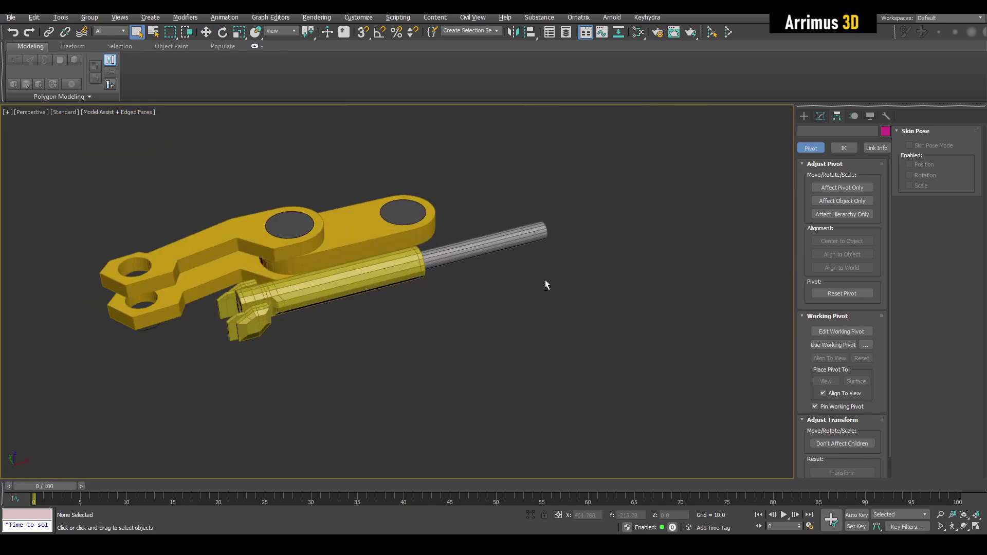
{"action": "middle_click_drag", "start_coordinate": [474, 313], "coordinate": [496, 308], "text": "alt"}
{"action": "scroll", "coordinate": [502, 306], "scroll_direction": "up", "scroll_amount": 5}
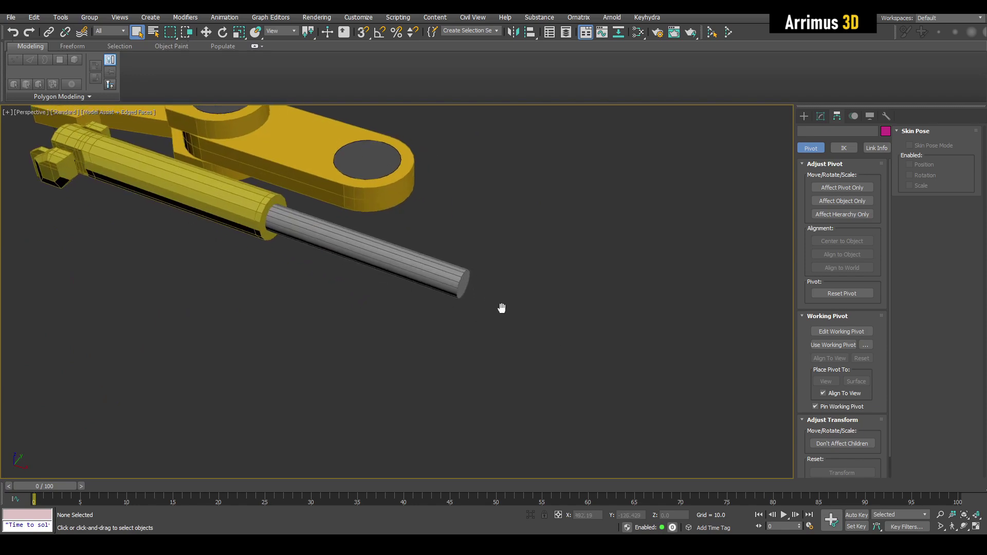
Select the grey rod and add an Edit Poly modifier above its Cylinder level
{"action": "left_click", "coordinate": [465, 283]}
{"action": "left_click", "coordinate": [822, 116]}
{"action": "scroll", "coordinate": [585, 250], "scroll_direction": "up", "scroll_amount": 3}
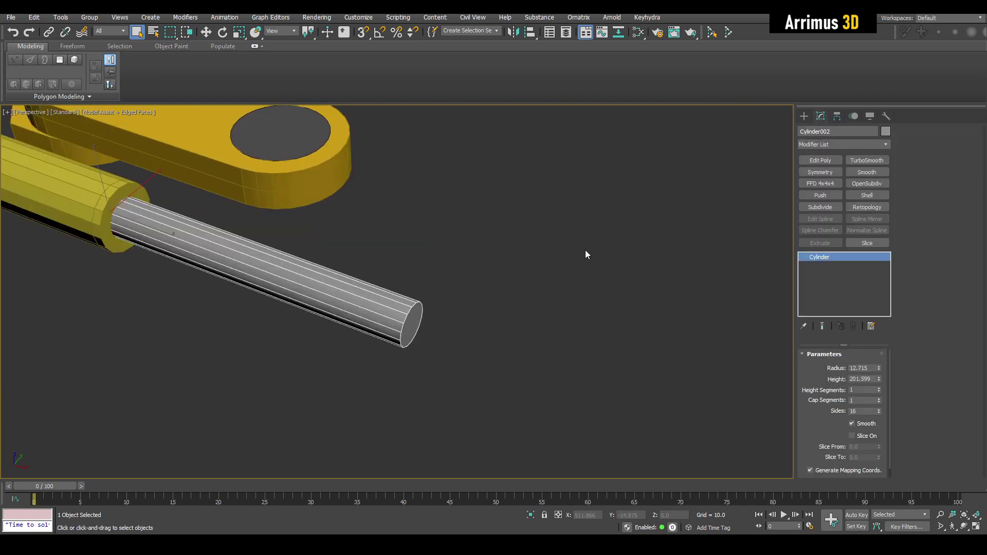
{"action": "key", "text": "e"}
{"action": "middle_click_drag", "start_coordinate": [487, 252], "coordinate": [541, 243]}
{"action": "key", "text": "1"}
{"action": "scroll", "coordinate": [522, 390], "scroll_direction": "up", "scroll_amount": 5}
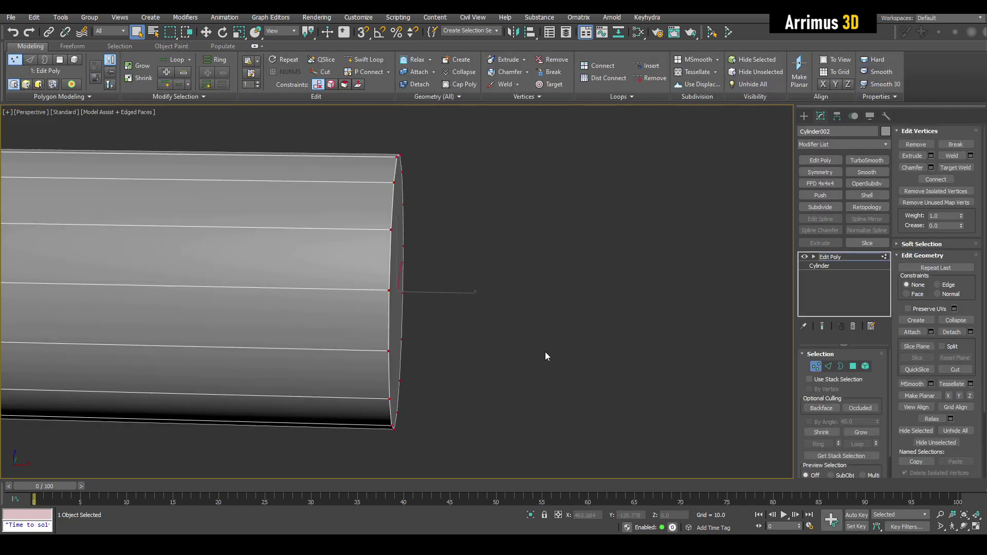
Select the end face at the rod's free end and extrude it outward along X
{"action": "scroll", "coordinate": [545, 354], "scroll_direction": "down", "scroll_amount": 3}
{"action": "middle_click_drag", "start_coordinate": [460, 313], "coordinate": [453, 285]}
{"action": "scroll", "coordinate": [514, 302], "scroll_direction": "down", "scroll_amount": 2}
{"action": "key", "text": "4"}
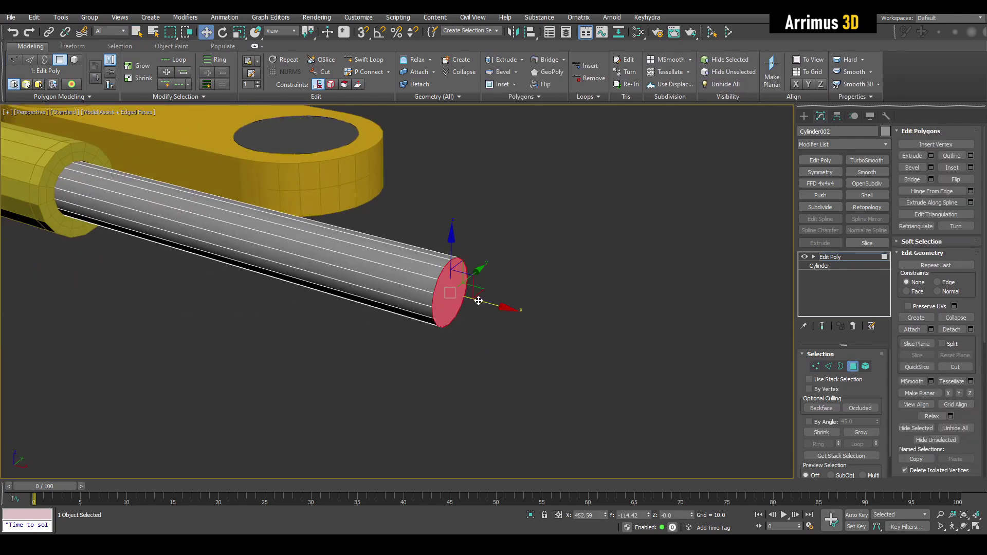
{"action": "left_click_drag", "start_coordinate": [478, 301], "coordinate": [555, 329], "text": "shift"}
{"action": "middle_click_drag", "start_coordinate": [555, 329], "coordinate": [481, 271], "text": "alt"}
Insert supporting edge loops near both ends of the rod's extruded tip with Swift Loop
{"action": "key", "text": "1"}
{"action": "key", "text": "q"}
{"action": "scroll", "coordinate": [549, 316], "scroll_direction": "up", "scroll_amount": 3}
{"action": "key", "text": "2"}
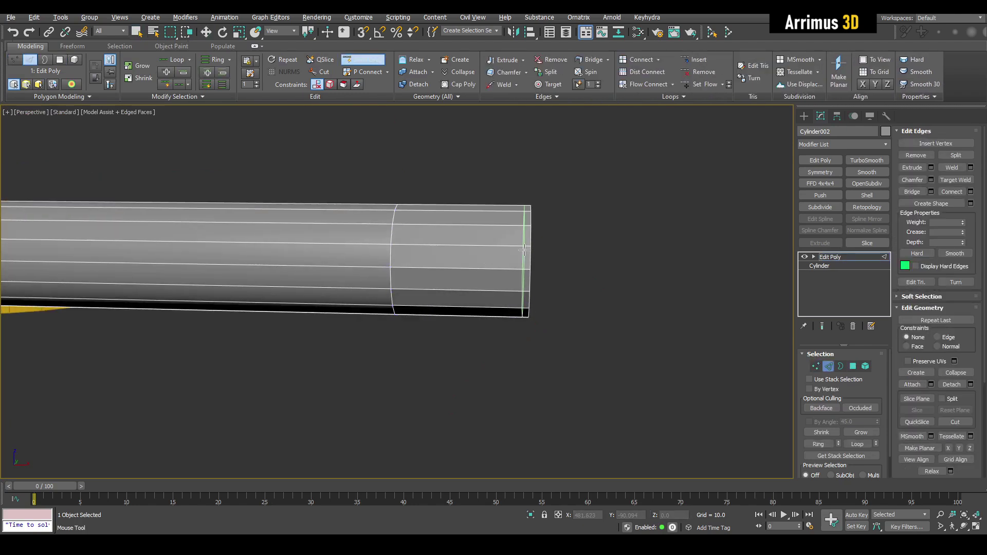
{"action": "left_click", "coordinate": [399, 244]}
{"action": "key", "text": "w"}
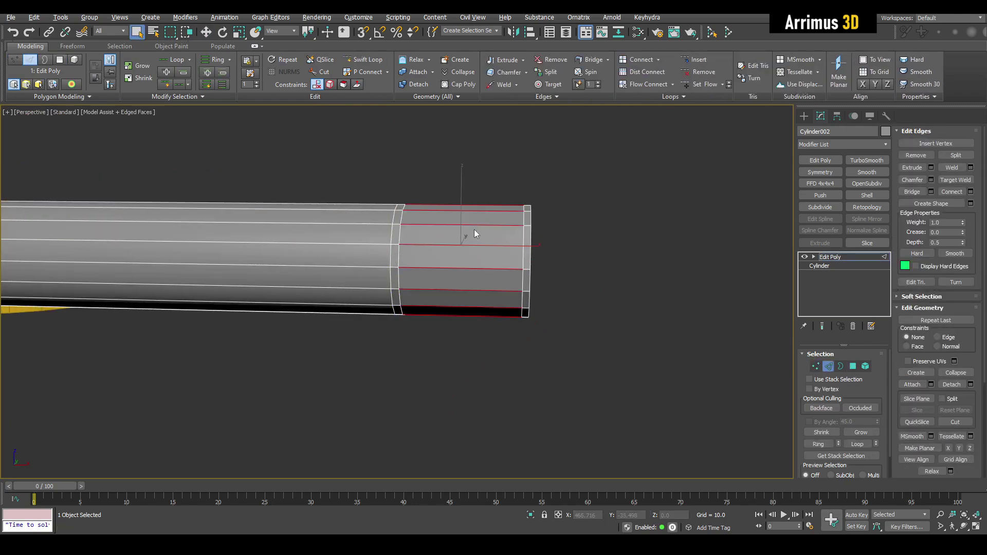
Connect the ring of lengthwise edges on the rod's tip with 5 segments
{"action": "key", "text": "ctrl+shift+e"}
{"action": "left_click", "coordinate": [473, 246]}
{"action": "left_click", "coordinate": [473, 246]}
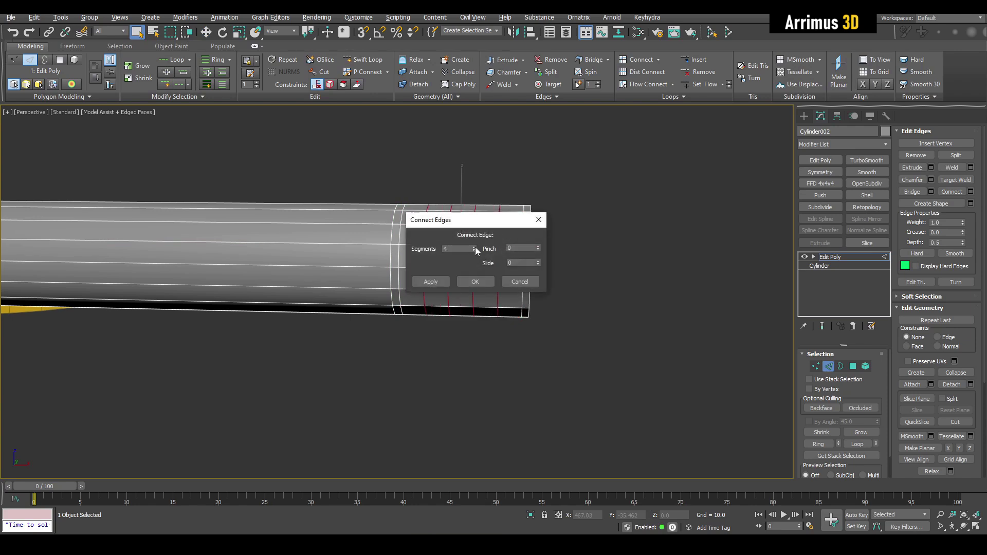
{"action": "left_click", "coordinate": [473, 247]}
{"action": "left_click", "coordinate": [475, 281]}
Add a second Edit Poly, grow a selection of four side faces on the tip by one ring and reshape it into a circle
{"action": "key", "text": "2"}
{"action": "key", "text": "4"}
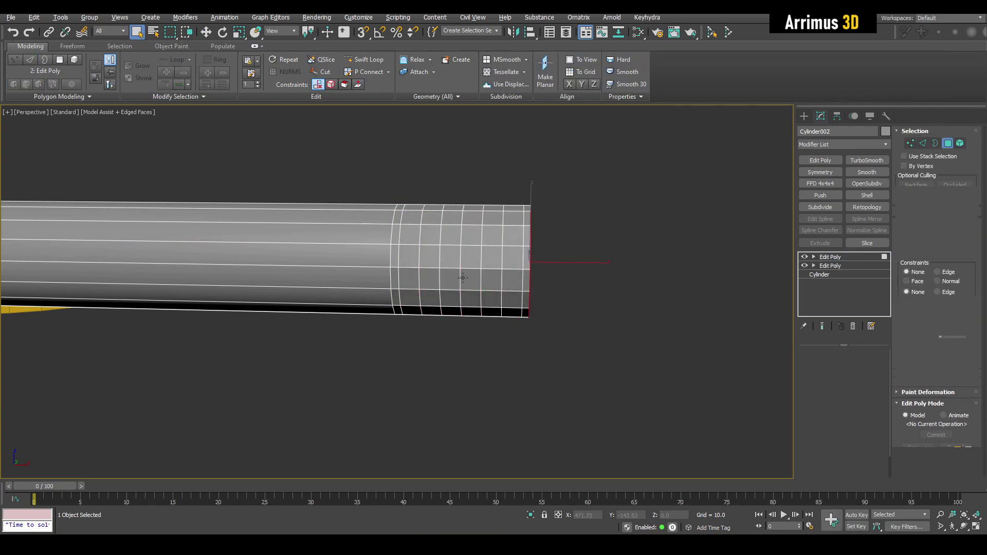
{"action": "scroll", "coordinate": [463, 275], "scroll_direction": "up", "scroll_amount": 2}
{"action": "middle_click_drag", "start_coordinate": [464, 275], "coordinate": [467, 271], "text": "alt"}
{"action": "key", "text": "alt+x"}
{"action": "key", "text": "alt+x"}
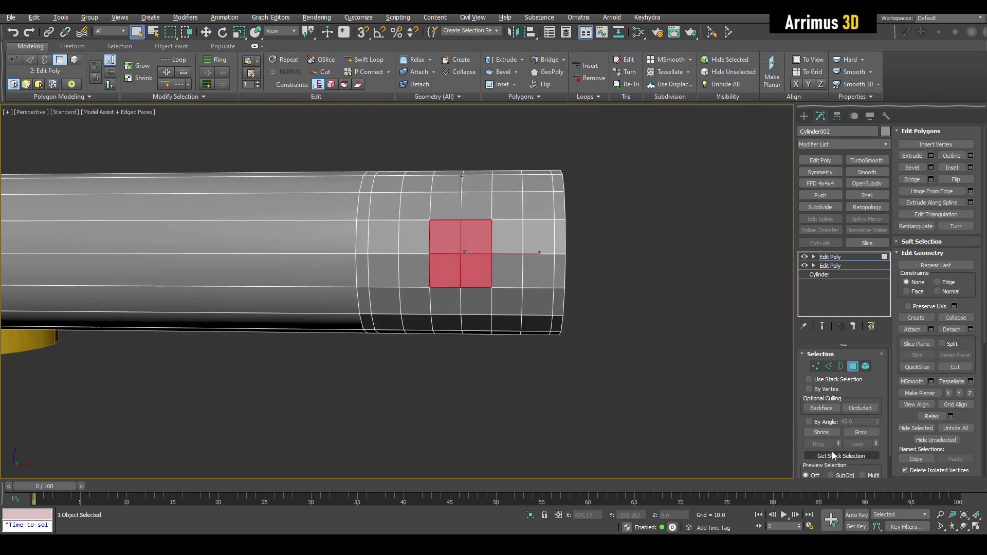
{"action": "left_click", "coordinate": [857, 434]}
{"action": "scroll", "coordinate": [511, 280], "scroll_direction": "up", "scroll_amount": 2}
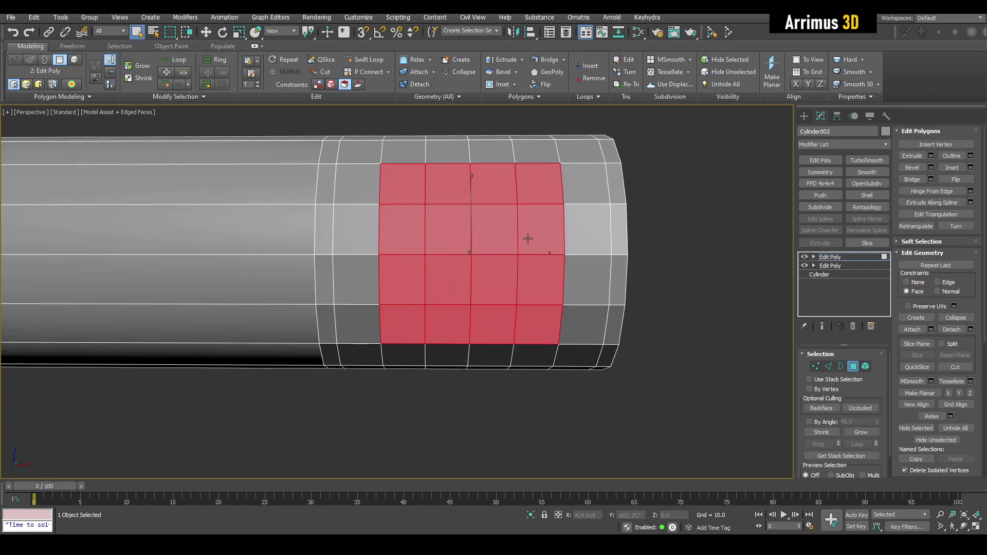
{"action": "left_click_drag", "start_coordinate": [511, 213], "coordinate": [514, 227]}
{"action": "right_click", "coordinate": [514, 227]}
{"action": "key", "text": "alt+c"}
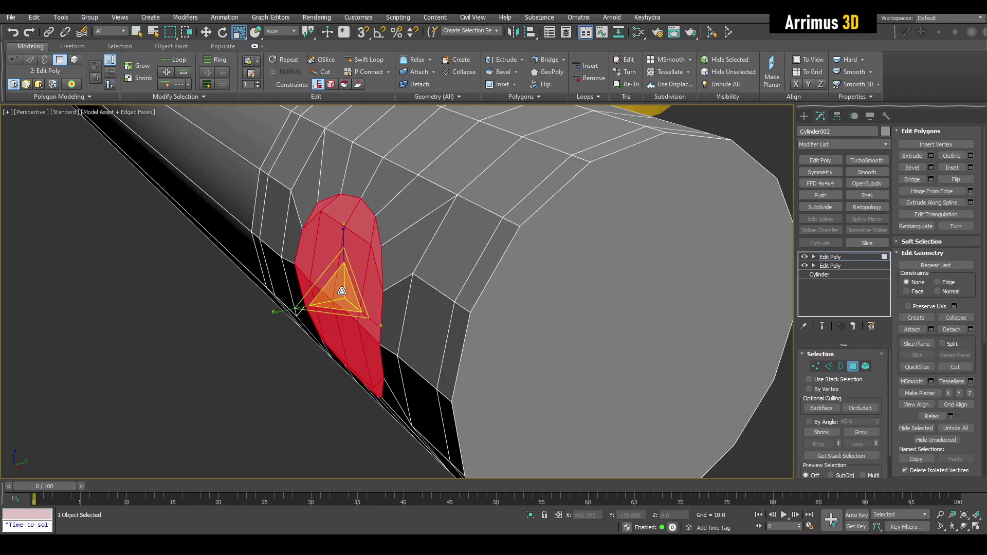
Inset the round faces by scaling to about 91 percent and push them about 18 units into the rod along Y
{"action": "left_click_drag", "start_coordinate": [341, 289], "coordinate": [344, 295], "text": "shift"}
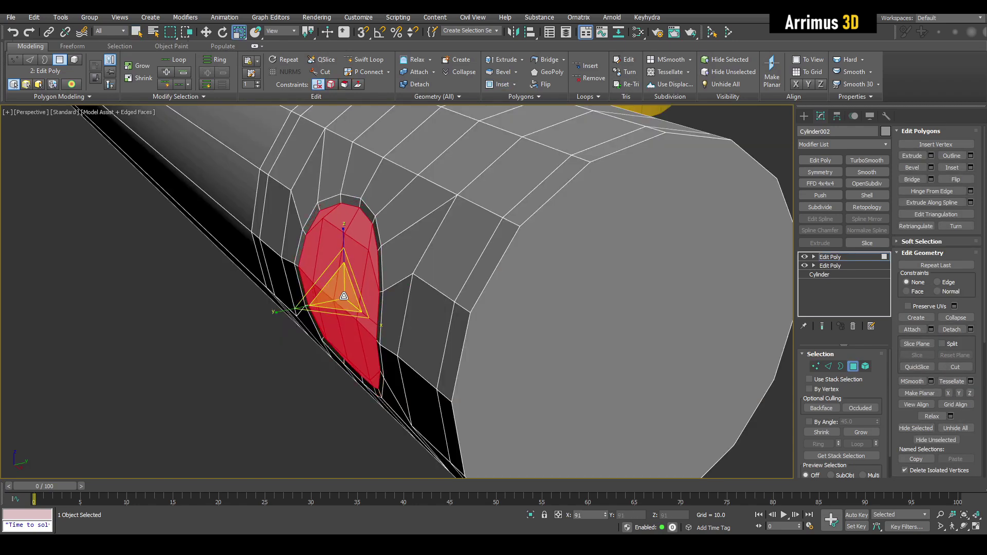
{"action": "key", "text": "w"}
{"action": "mouse_move", "coordinate": [343, 295]}
{"action": "middle_mouse_down", "text": "alt"}
{"action": "mouse_move", "coordinate": [395, 268]}
{"action": "mouse_move", "coordinate": [341, 286]}
{"action": "middle_mouse_up", "text": "alt"}
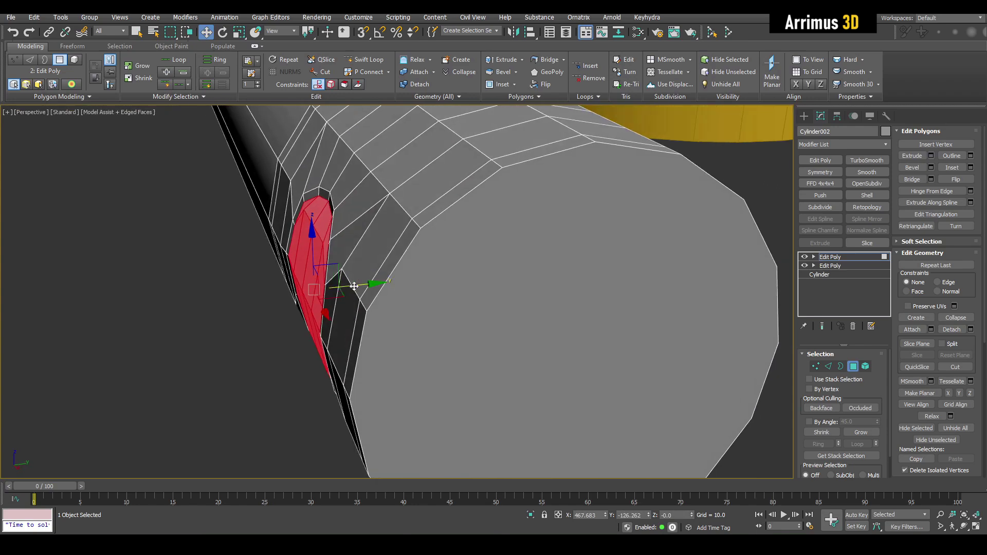
{"action": "left_click_drag", "start_coordinate": [351, 286], "coordinate": [366, 288]}
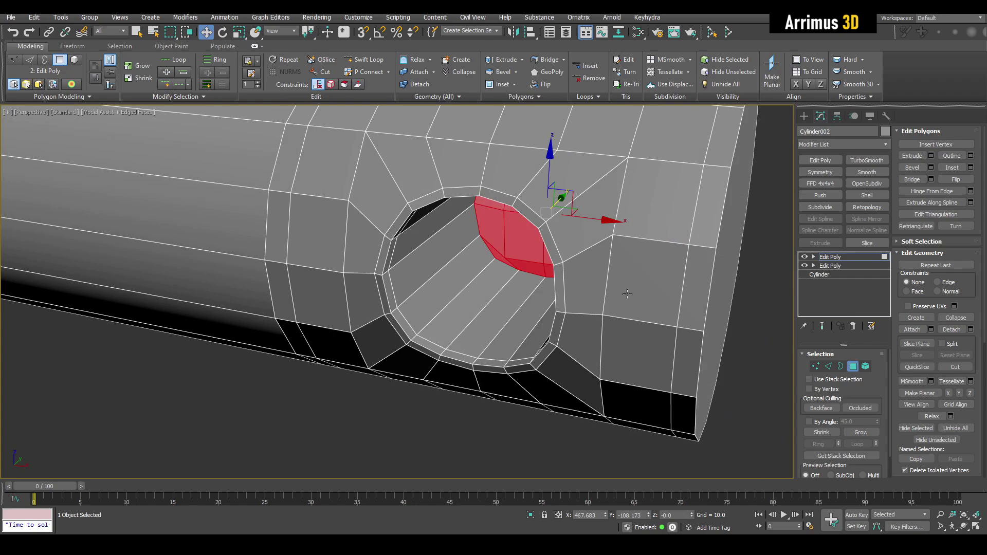
Delete the faces at the hole's inner end and clean up the edges inside its rim
{"action": "key", "text": "Delete"}
{"action": "scroll", "coordinate": [594, 248], "scroll_direction": "up", "scroll_amount": 3}
{"action": "key", "text": "2"}
{"action": "key", "text": "q"}
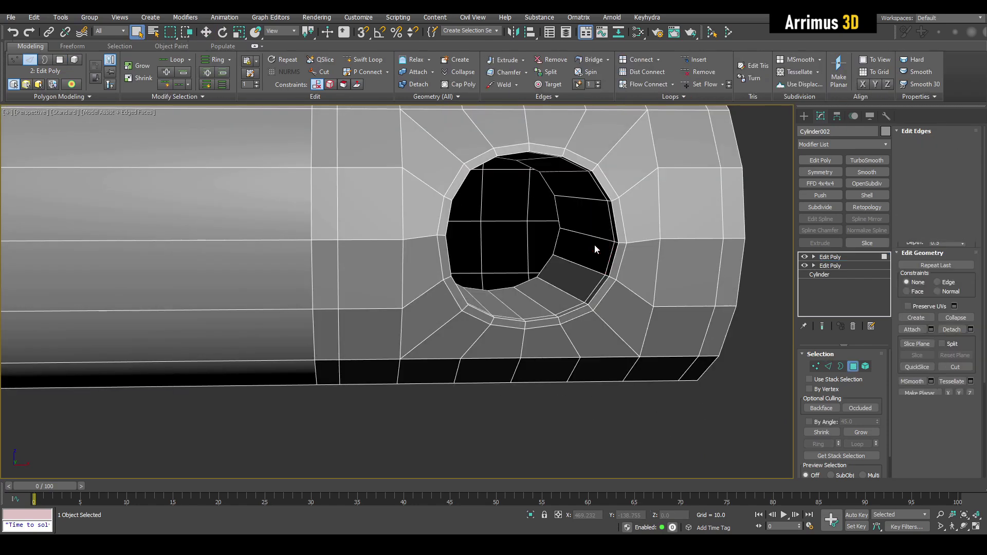
{"action": "left_click", "coordinate": [594, 248]}
{"action": "left_click", "coordinate": [590, 219], "text": "shift"}
{"action": "middle_click_drag", "start_coordinate": [586, 233], "coordinate": [612, 220], "text": "alt"}
{"action": "key", "text": "Delete"}
Select all vertices of the rod's tip beyond its first edge loop and scale them up into a thicker head
{"action": "key", "text": "2"}
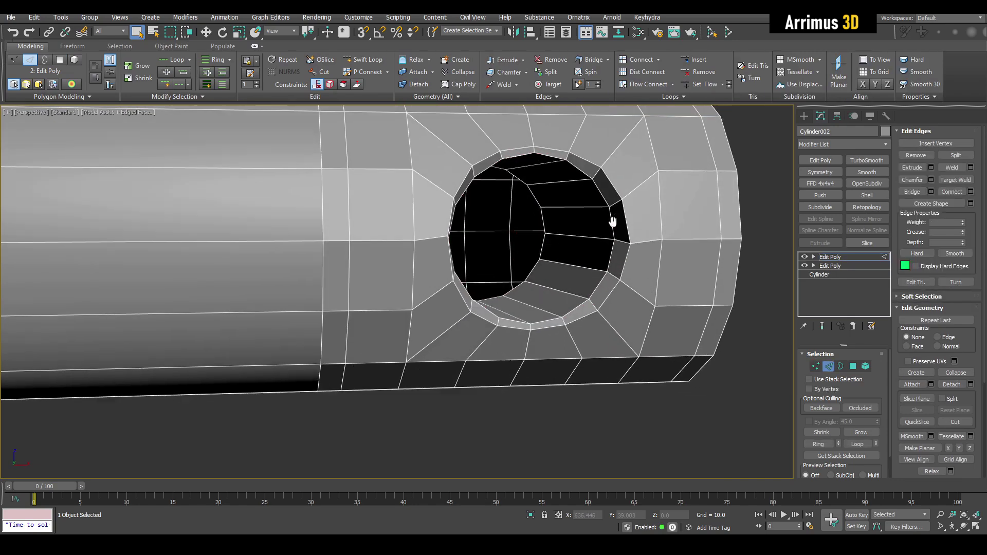
{"action": "scroll", "coordinate": [612, 220], "scroll_direction": "down", "scroll_amount": 3}
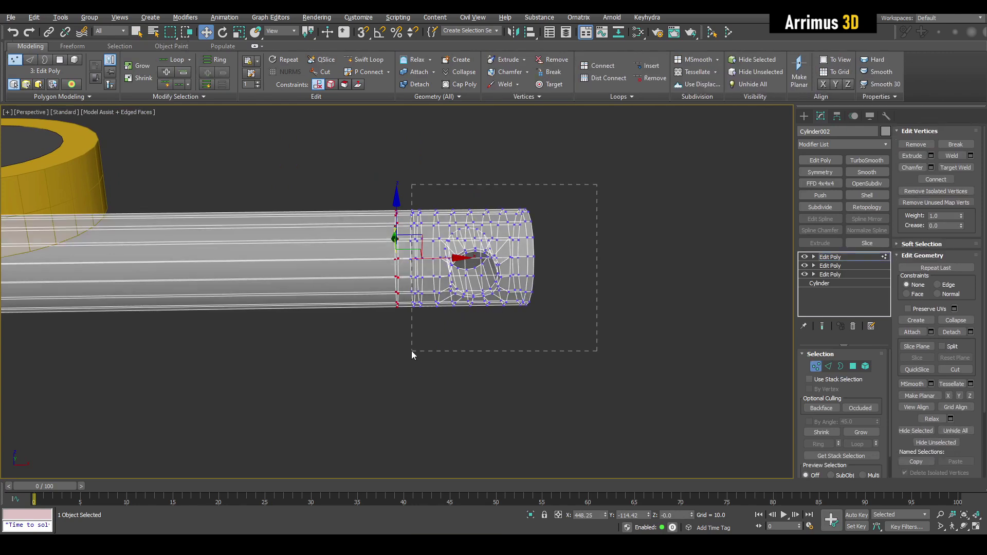
{"action": "left_click_drag", "start_coordinate": [411, 351], "coordinate": [411, 351]}
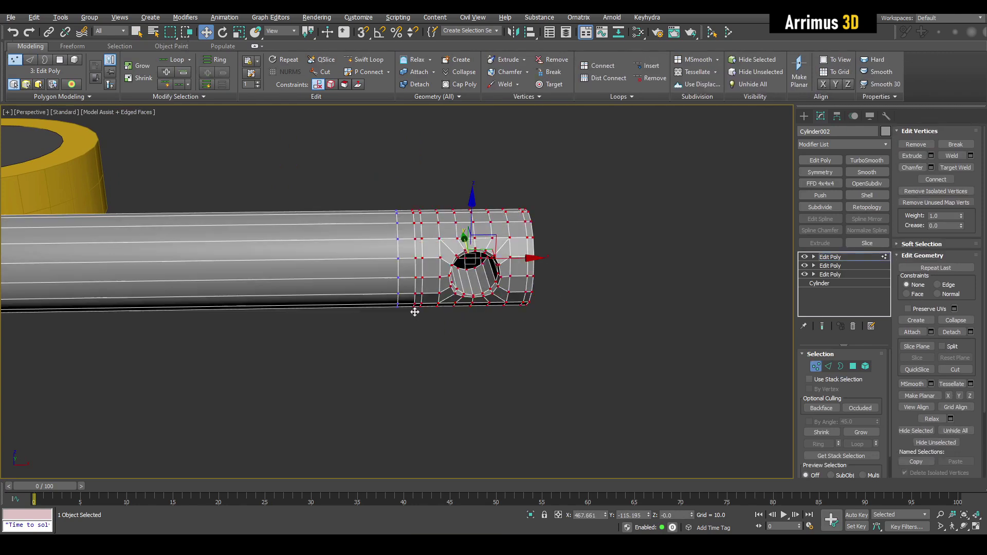
{"action": "middle_click_drag", "start_coordinate": [414, 311], "coordinate": [394, 232], "text": "alt"}
{"action": "key", "text": "r"}
{"action": "mouse_move", "coordinate": [393, 232]}
{"action": "left_mouse_down"}
{"action": "mouse_move", "coordinate": [400, 221]}
{"action": "mouse_move", "coordinate": [394, 229]}
{"action": "left_mouse_up"}
{"action": "middle_click_drag", "start_coordinate": [394, 229], "coordinate": [301, 238], "text": "alt"}
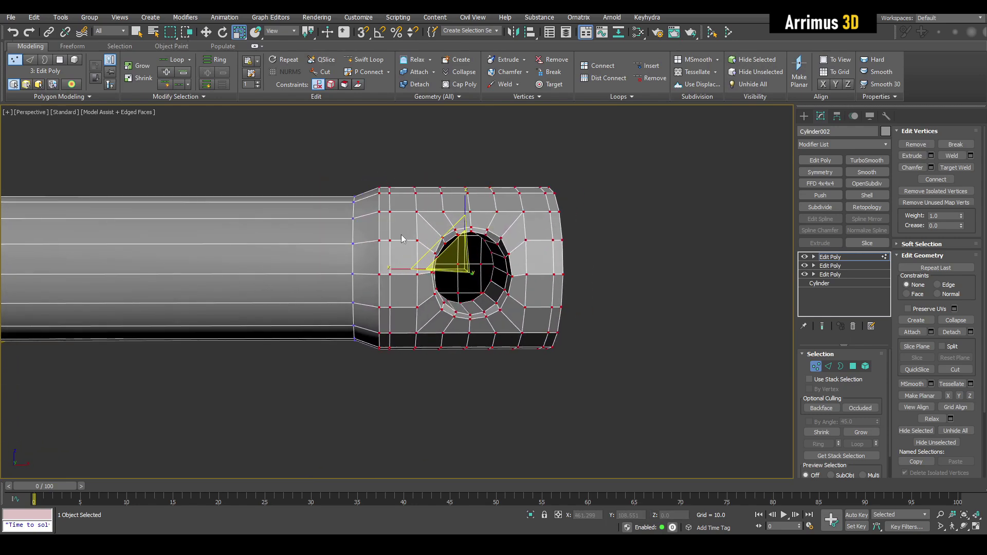
Inset the end face of the rod's thickened head and delete the inner face
{"action": "middle_click_drag", "start_coordinate": [462, 233], "coordinate": [452, 235], "text": "alt"}
{"action": "middle_click_drag", "start_coordinate": [512, 250], "coordinate": [448, 267], "text": "alt"}
{"action": "key", "text": "4"}
{"action": "middle_click_drag", "start_coordinate": [581, 286], "coordinate": [571, 287], "text": "alt"}
{"action": "left_click", "coordinate": [571, 286]}
{"action": "key", "text": "w"}
{"action": "mouse_move", "coordinate": [579, 304]}
{"action": "left_mouse_down", "text": "shift"}
{"action": "mouse_move", "coordinate": [594, 309]}
{"action": "mouse_move", "coordinate": [571, 308]}
{"action": "left_mouse_up", "text": "shift"}
{"action": "key", "text": "r"}
{"action": "key", "text": "Delete"}
{"action": "key", "text": "q"}
Select the open border at the head's end and scale a copy of it inward to add another ring of faces
{"action": "middle_click_drag", "start_coordinate": [570, 309], "coordinate": [510, 260], "text": "alt"}
{"action": "key", "text": "2"}
{"action": "double_click", "coordinate": [472, 215]}
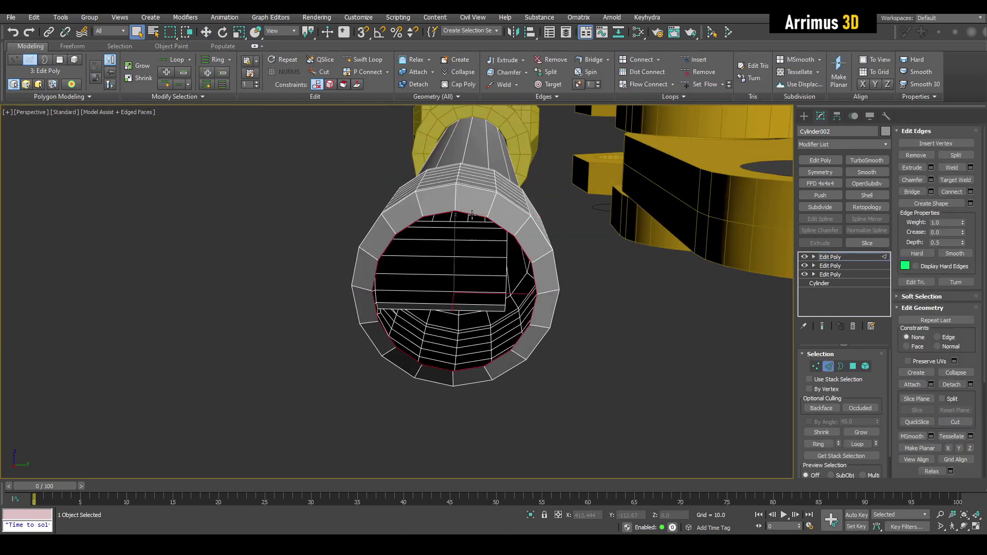
{"action": "left_click_drag", "start_coordinate": [482, 268], "coordinate": [469, 280], "text": "shift"}
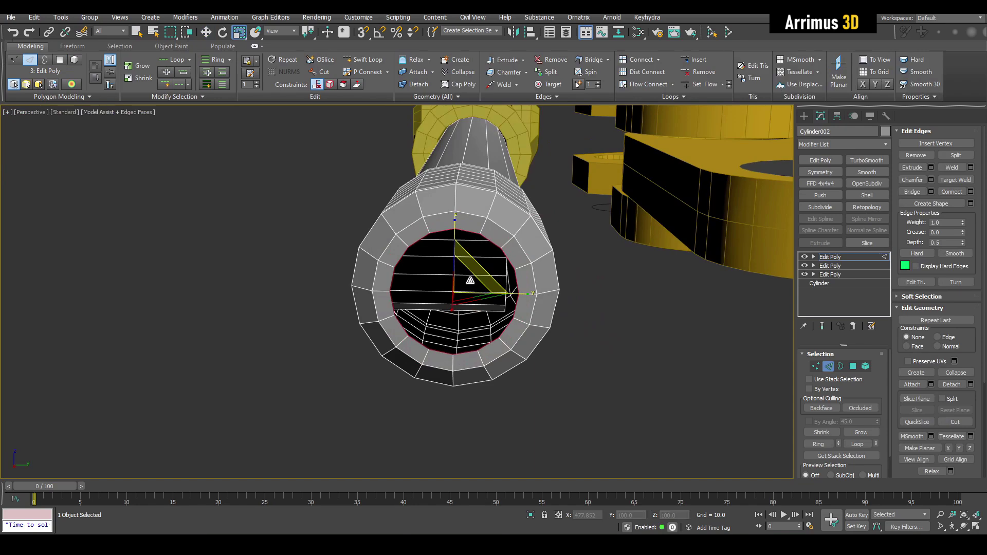
{"action": "key", "text": "q"}
Bridge the border edges across the head's open end with 1 segment
{"action": "middle_click_drag", "start_coordinate": [469, 280], "coordinate": [464, 195], "text": "alt"}
{"action": "key", "text": "ctrl+shift+b"}
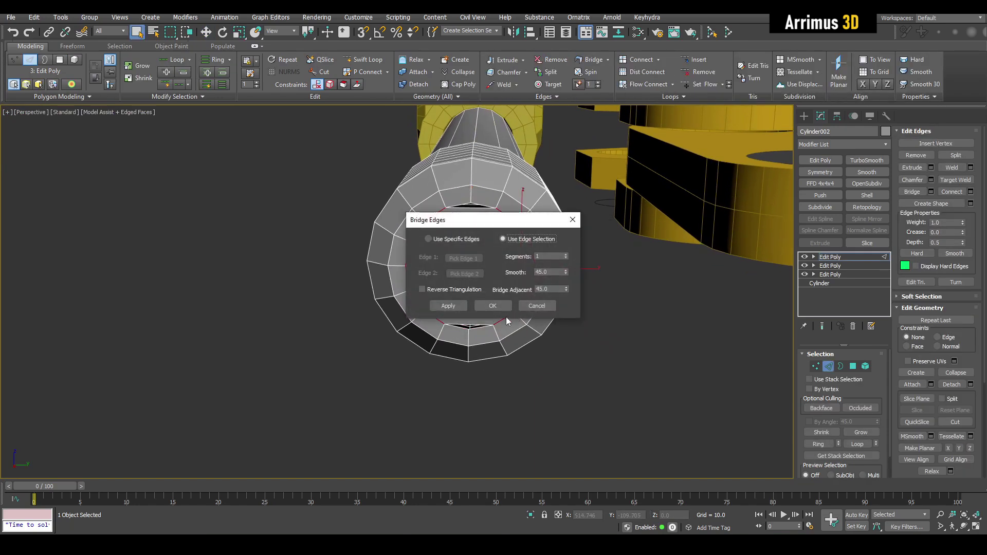
{"action": "left_click", "coordinate": [494, 307]}
Select the ring of bridged edges on the head's end and connect them with a line down the middle
{"action": "left_click", "coordinate": [489, 268]}
{"action": "key", "text": "alt+r"}
{"action": "key", "text": "ctrl+shift+e"}
{"action": "left_click", "coordinate": [485, 283]}
Target Weld the middle line's end vertices to the surrounding rim of the head's cap
{"action": "key", "text": "1"}
{"action": "middle_click_drag", "start_coordinate": [466, 307], "coordinate": [495, 316], "text": "alt"}
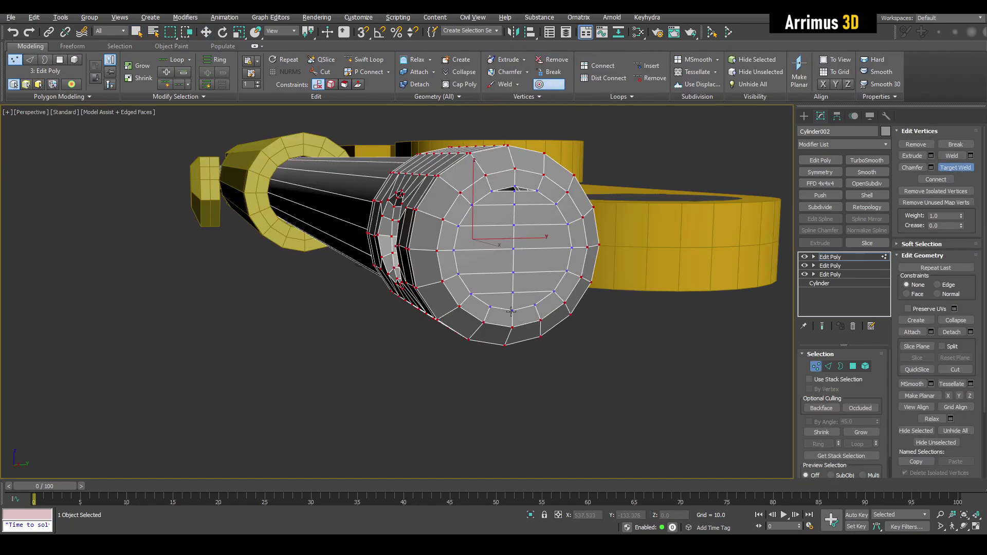
{"action": "right_click", "coordinate": [513, 217]}
{"action": "scroll", "coordinate": [514, 206], "scroll_direction": "up", "scroll_amount": 5}
{"action": "middle_click_drag", "start_coordinate": [516, 203], "coordinate": [565, 267], "text": "alt"}
{"action": "right_click", "coordinate": [573, 266]}
Isolate the rod and delete the cap face at the end opposite its holed head
{"action": "scroll", "coordinate": [573, 267], "scroll_direction": "down", "scroll_amount": 5}
{"action": "key", "text": "1"}
{"action": "key", "text": "alt+q"}
{"action": "middle_click_drag", "start_coordinate": [466, 261], "coordinate": [611, 208], "text": "alt"}
{"action": "key", "text": "4"}
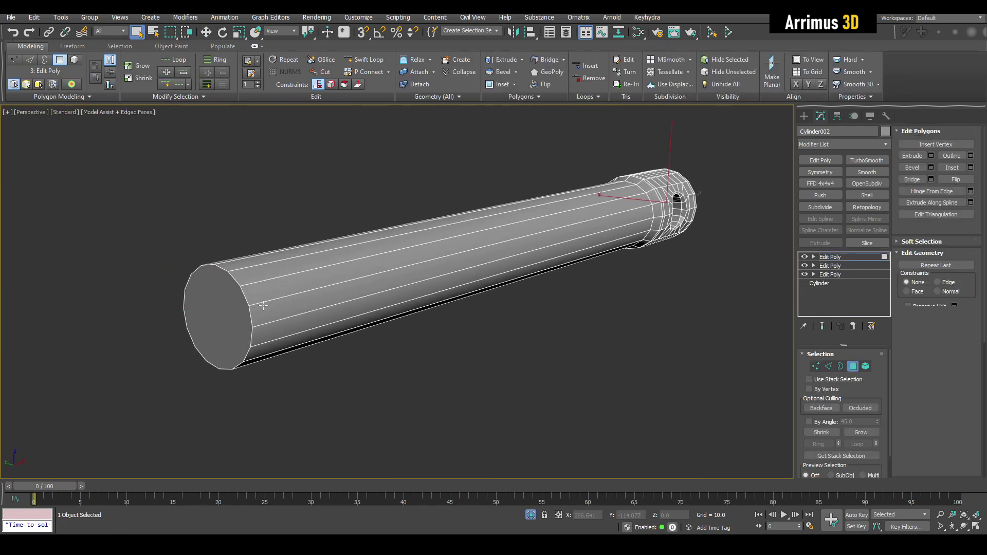
{"action": "left_click", "coordinate": [246, 309]}
{"action": "key", "text": "Delete"}
{"action": "middle_click_drag", "start_coordinate": [469, 304], "coordinate": [354, 252], "text": "alt"}
{"action": "key", "text": "4"}
{"action": "scroll", "coordinate": [352, 248], "scroll_direction": "down", "scroll_amount": 5}
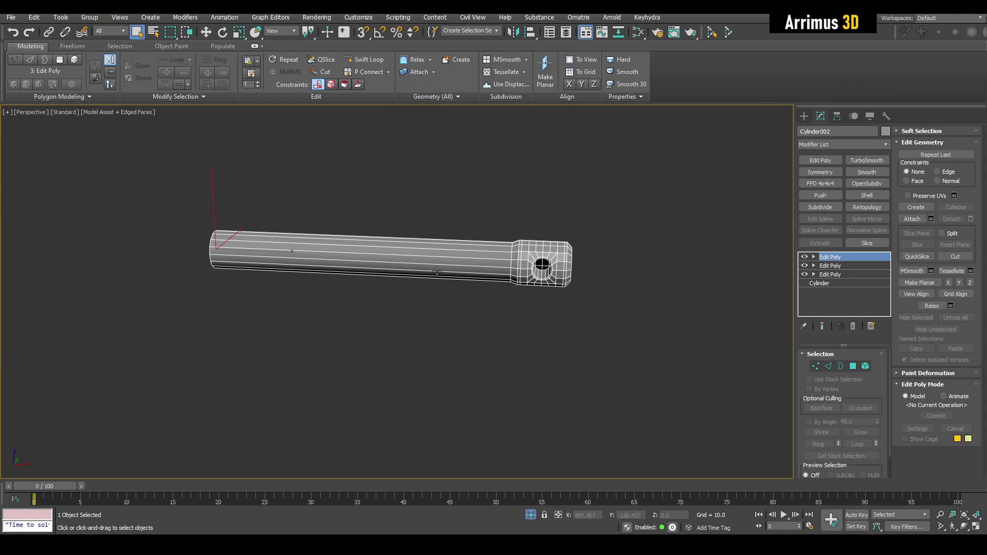
Select all polygons of the rod's holed head and detach them as a separate object
{"action": "scroll", "coordinate": [540, 273], "scroll_direction": "up", "scroll_amount": 5}
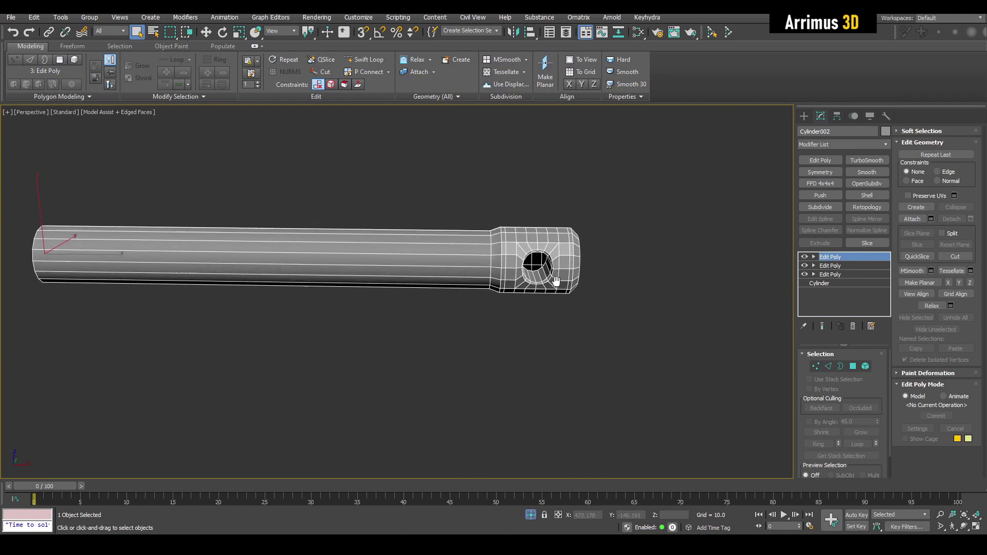
{"action": "key", "text": "4"}
{"action": "left_click_drag", "start_coordinate": [656, 182], "coordinate": [475, 357]}
{"action": "key", "text": "z"}
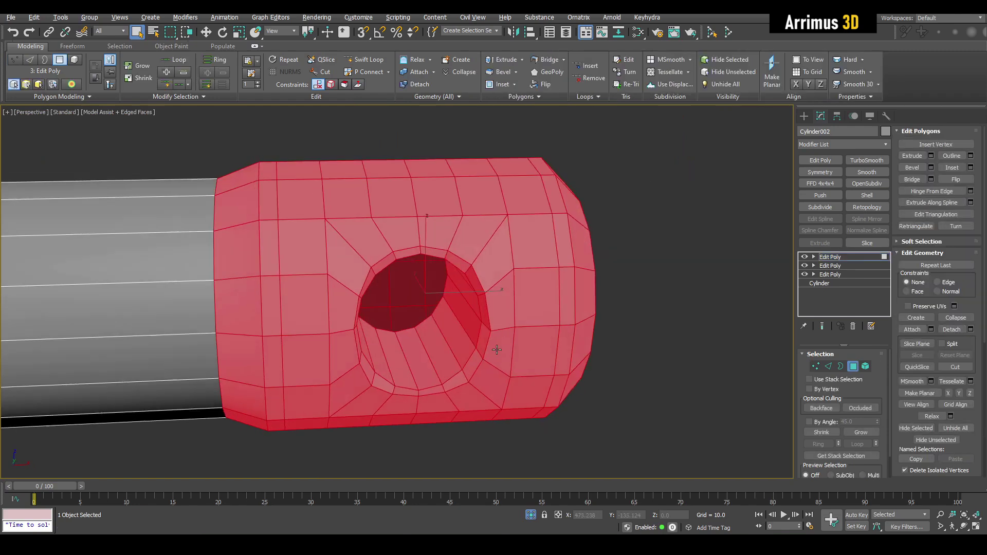
{"action": "middle_click_drag", "start_coordinate": [485, 347], "coordinate": [500, 337], "text": "alt"}
{"action": "key", "text": "alt+d"}
{"action": "left_click", "coordinate": [440, 266]}
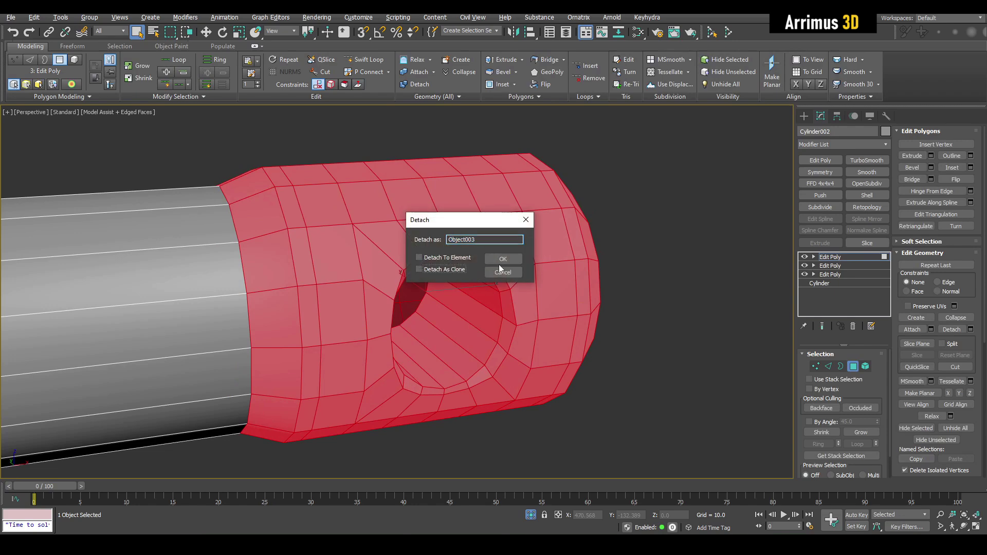
{"action": "left_click", "coordinate": [501, 264]}
{"action": "key", "text": "4"}
Isolate the rod shaft and extrude its open end's edge loop inward by scaling to form a rim
{"action": "middle_click_drag", "start_coordinate": [392, 249], "coordinate": [307, 245], "text": "alt"}
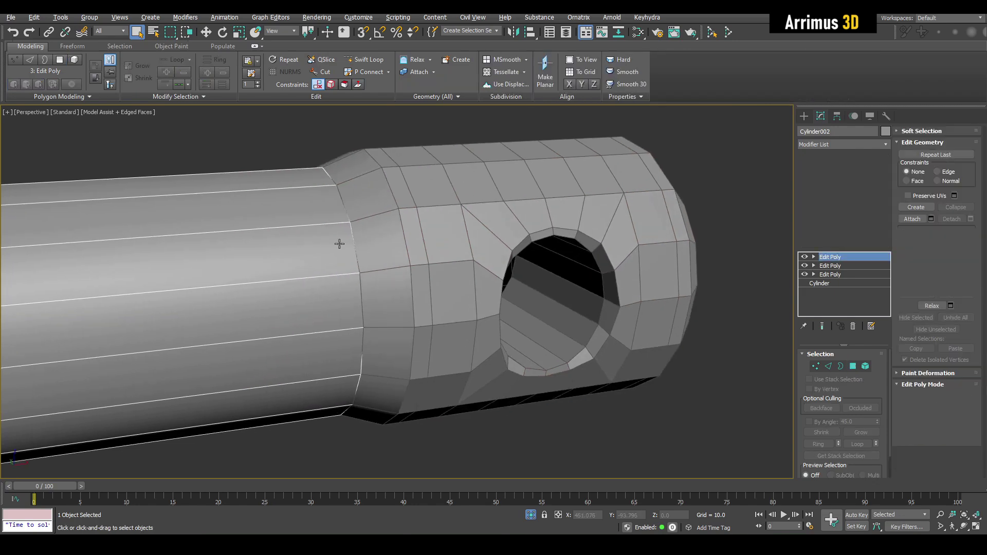
{"action": "key", "text": "alt+q"}
{"action": "key", "text": "alt+q"}
{"action": "middle_click_drag", "start_coordinate": [514, 263], "coordinate": [488, 272], "text": "alt"}
{"action": "middle_click_drag", "start_coordinate": [488, 272], "coordinate": [471, 206]}
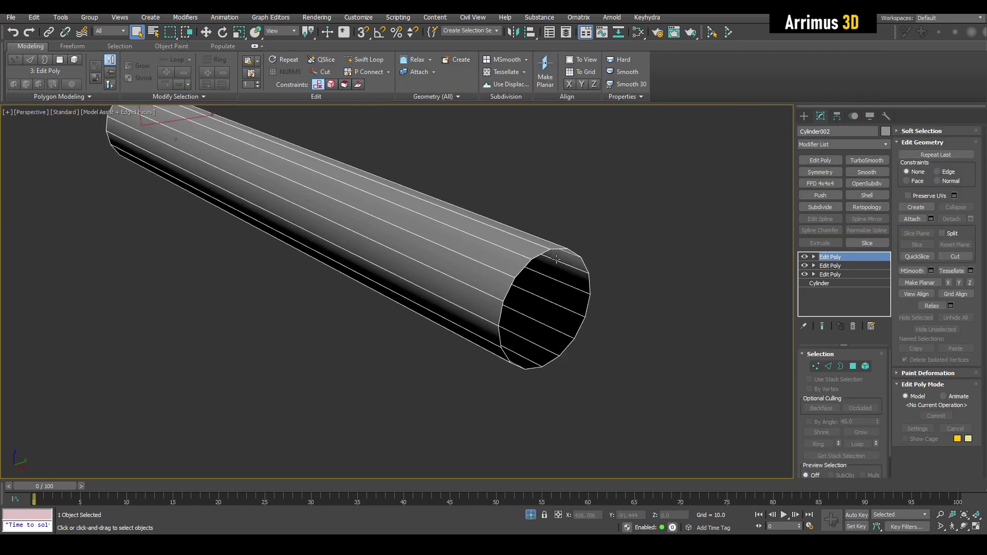
{"action": "key", "text": "alt+e"}
{"action": "key", "text": "2"}
{"action": "double_click", "coordinate": [547, 253]}
{"action": "scroll", "coordinate": [547, 254], "scroll_direction": "up", "scroll_amount": 3}
{"action": "key", "text": "r"}
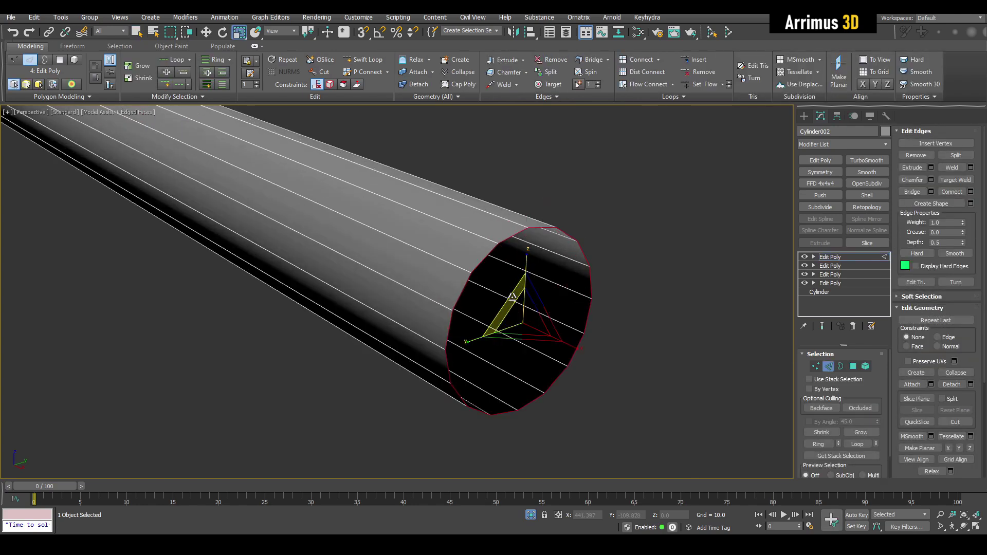
{"action": "left_click_drag", "start_coordinate": [512, 297], "coordinate": [512, 309], "text": "shift"}
{"action": "key", "text": "q"}
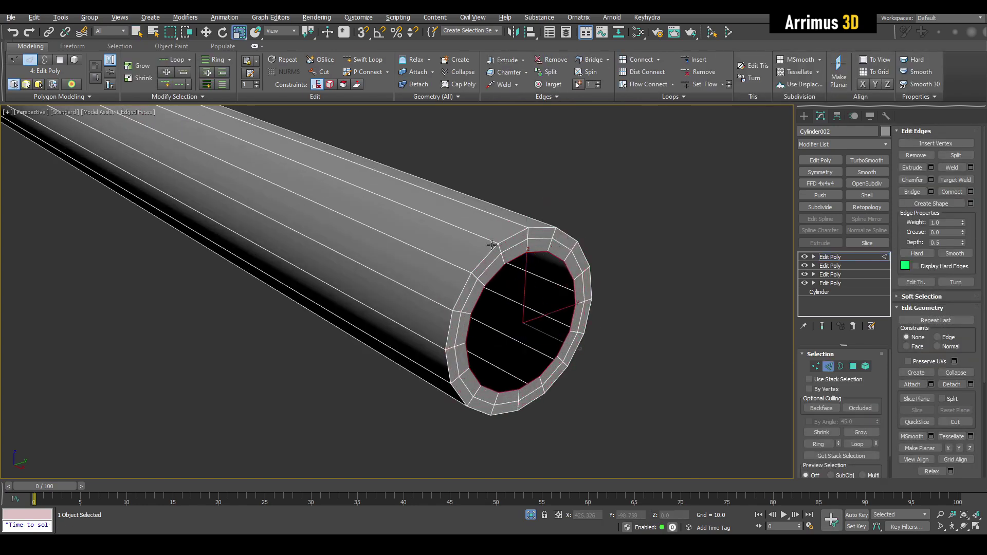
{"action": "key", "text": "2"}
{"action": "scroll", "coordinate": [463, 226], "scroll_direction": "down", "scroll_amount": 3}
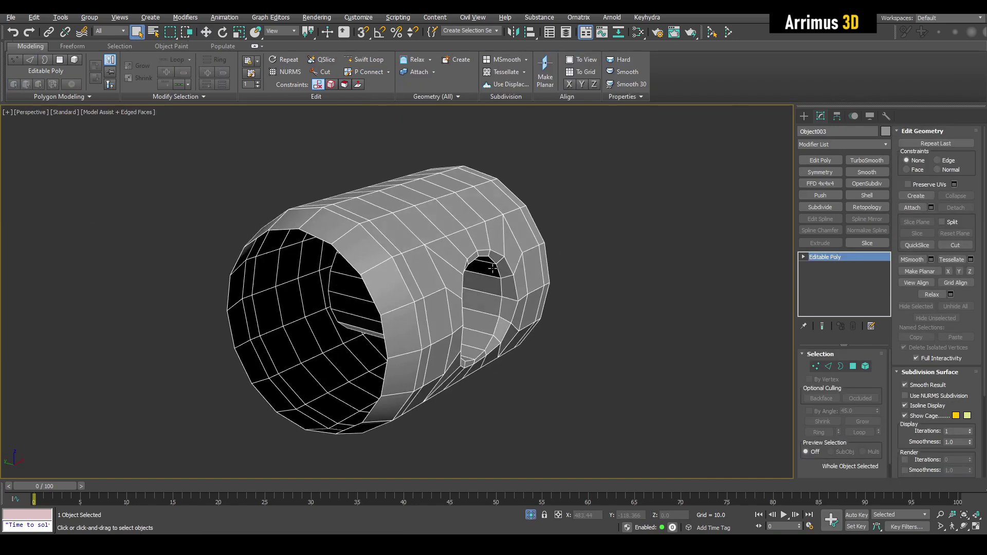
Add an Edit Poly modifier to the detached head and extrude its open end's edge loop inward by scaling
{"action": "middle_click_drag", "start_coordinate": [492, 268], "coordinate": [520, 266]}
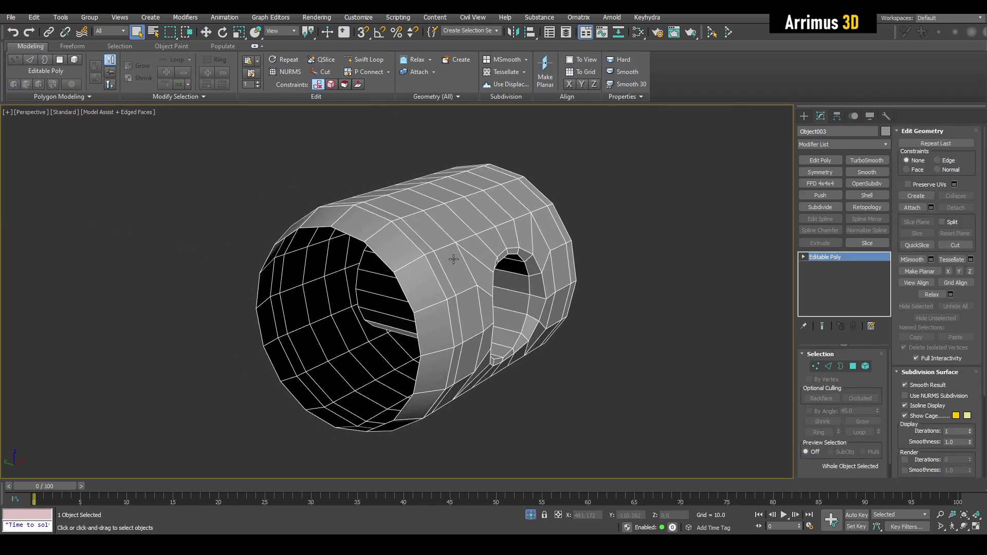
{"action": "key", "text": "shift+e"}
{"action": "key", "text": "2"}
{"action": "double_click", "coordinate": [381, 256]}
{"action": "key", "text": "r"}
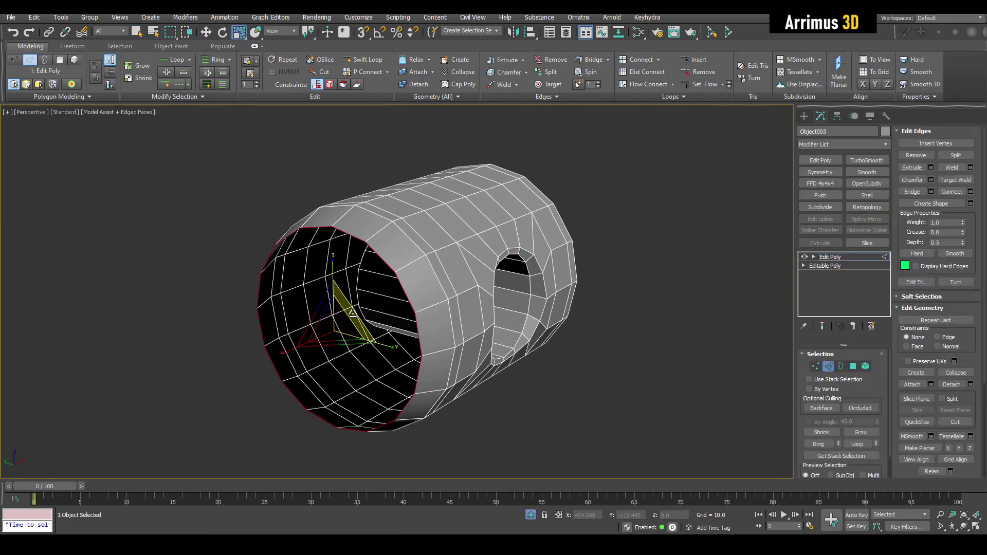
{"action": "left_click_drag", "start_coordinate": [353, 312], "coordinate": [351, 335], "text": "shift"}
{"action": "middle_click_drag", "start_coordinate": [350, 335], "coordinate": [341, 339], "text": "alt"}
{"action": "key", "text": "alt+1"}
{"action": "left_click", "coordinate": [408, 276]}
{"action": "key", "text": "w"}
{"action": "scroll", "coordinate": [408, 278], "scroll_direction": "down", "scroll_amount": 3}
{"action": "key", "text": "2"}
{"action": "key", "text": "q"}
{"action": "mouse_move", "coordinate": [478, 263]}
{"action": "middle_mouse_down", "text": "alt"}
{"action": "mouse_move", "coordinate": [441, 252]}
{"action": "mouse_move", "coordinate": [444, 238]}
{"action": "mouse_move", "coordinate": [476, 249]}
{"action": "middle_mouse_up", "text": "alt"}
{"action": "key", "text": "alt+q"}
Select the polygons lining the head's through-hole and detach them as a clone
{"action": "scroll", "coordinate": [483, 263], "scroll_direction": "up", "scroll_amount": 4}
{"action": "key", "text": "4"}
{"action": "key", "text": "ctrl+a"}
{"action": "middle_click_drag", "start_coordinate": [496, 308], "coordinate": [473, 260]}
{"action": "scroll", "coordinate": [469, 284], "scroll_direction": "up", "scroll_amount": 3}
{"action": "left_click", "coordinate": [467, 283]}
{"action": "left_click", "coordinate": [456, 268], "text": "shift"}
{"action": "key", "text": "alt+d"}
{"action": "left_click", "coordinate": [503, 259]}
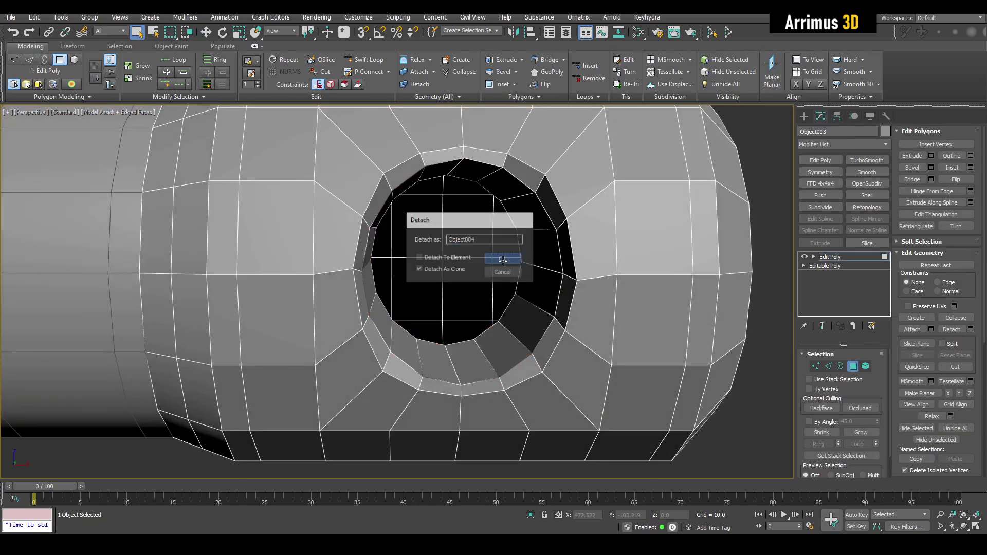
Select all polygons of the cloned hole lining and flip them to face outward
{"action": "left_click", "coordinate": [531, 261]}
{"action": "key", "text": "ctrl+e"}
{"action": "key", "text": "4"}
{"action": "key", "text": "ctrl+a"}
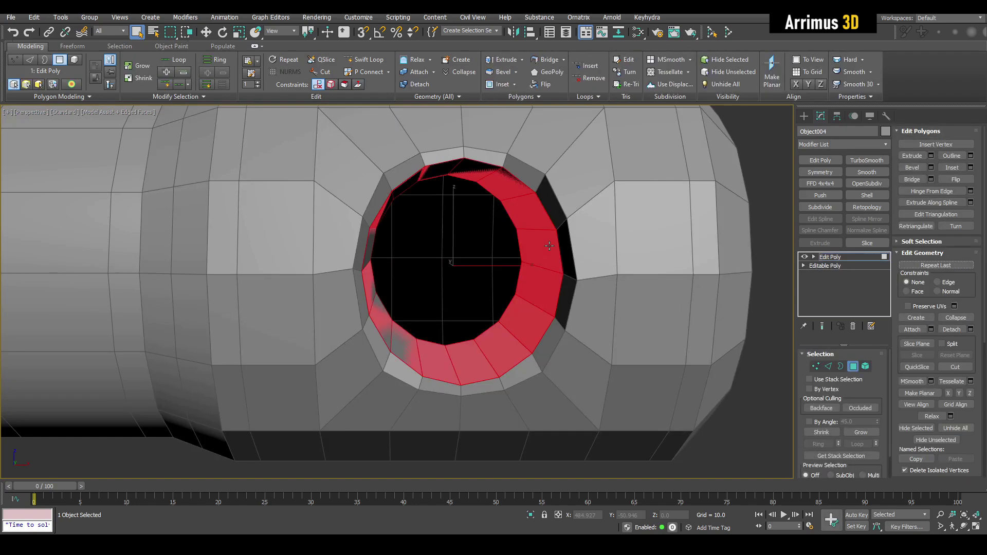
{"action": "middle_click_drag", "start_coordinate": [531, 261], "coordinate": [483, 307], "text": "alt"}
{"action": "key", "text": "2"}
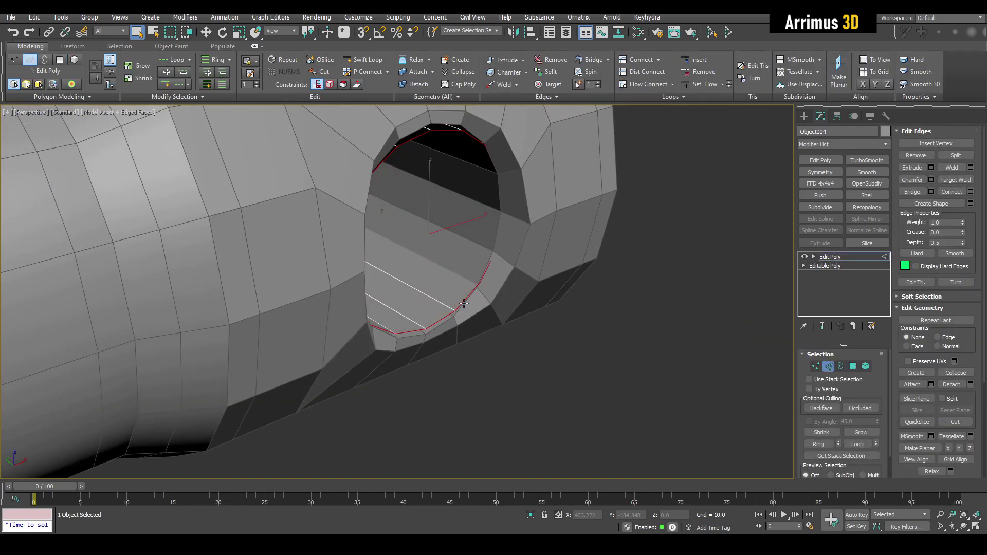
{"action": "key", "text": "4"}
{"action": "left_click", "coordinate": [955, 180]}
Move the cloned lining's front border edges outward along Y so the pin sticks out of the head
{"action": "key", "text": "2"}
{"action": "key", "text": "w"}
{"action": "left_click_drag", "start_coordinate": [405, 223], "coordinate": [542, 282]}
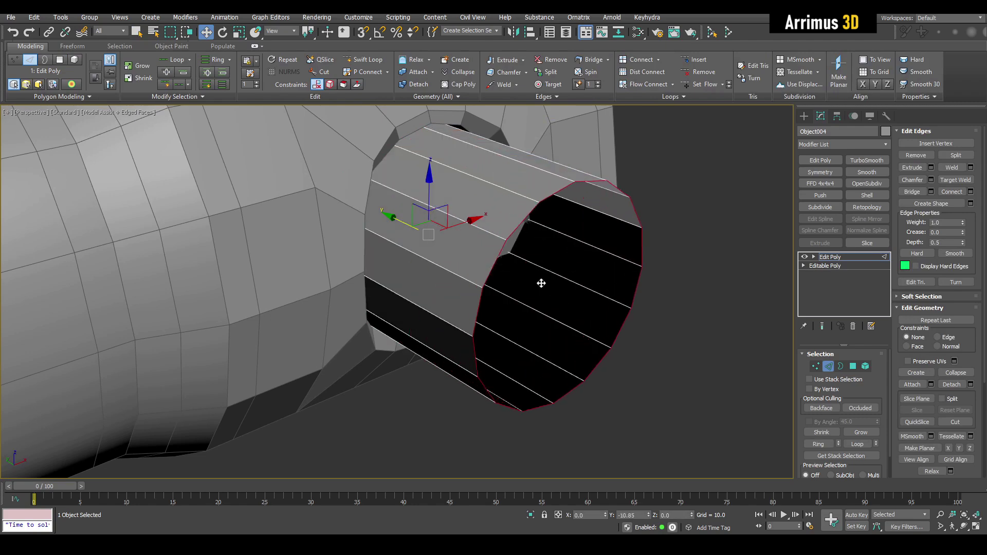
{"action": "scroll", "coordinate": [542, 282], "scroll_direction": "down", "scroll_amount": 4}
{"action": "middle_click_drag", "start_coordinate": [542, 283], "coordinate": [525, 289], "text": "alt"}
{"action": "left_click_drag", "start_coordinate": [520, 270], "coordinate": [501, 256]}
{"action": "key", "text": "2"}
{"action": "key", "text": "q"}
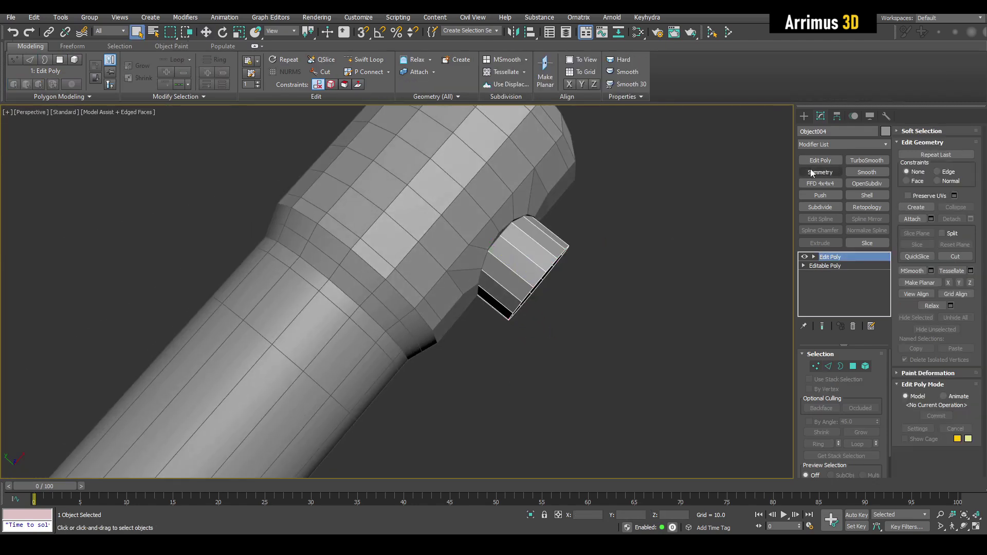
Paste the Symmetry modifier onto the pin, mirroring it across the Y axis with Flip enabled
{"action": "right_click", "coordinate": [839, 260]}
{"action": "left_click", "coordinate": [848, 310]}
{"action": "middle_click_drag", "start_coordinate": [606, 255], "coordinate": [544, 288], "text": "alt"}
Change the rod head's object colour to dark grey
{"action": "left_click", "coordinate": [526, 264]}
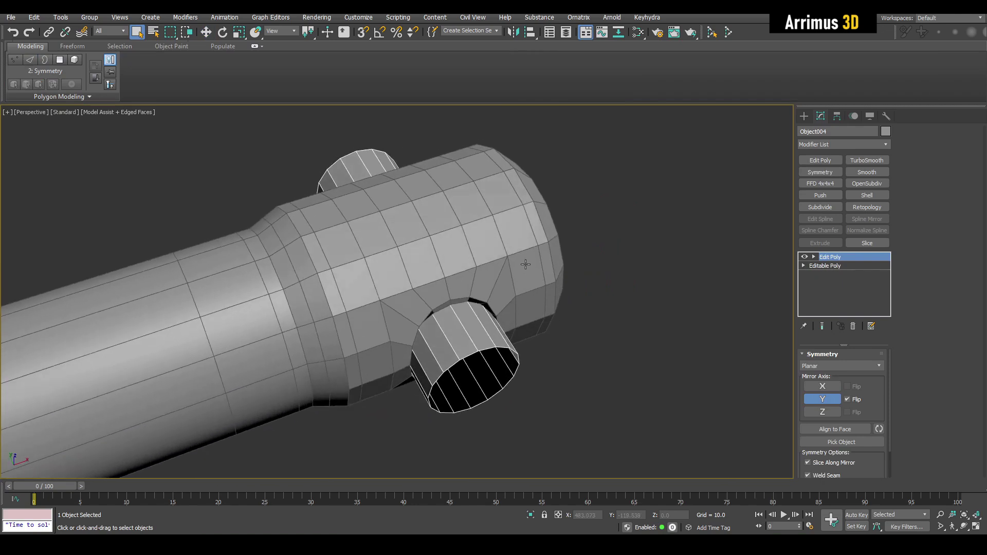
{"action": "left_click", "coordinate": [885, 132]}
{"action": "left_click", "coordinate": [545, 330]}
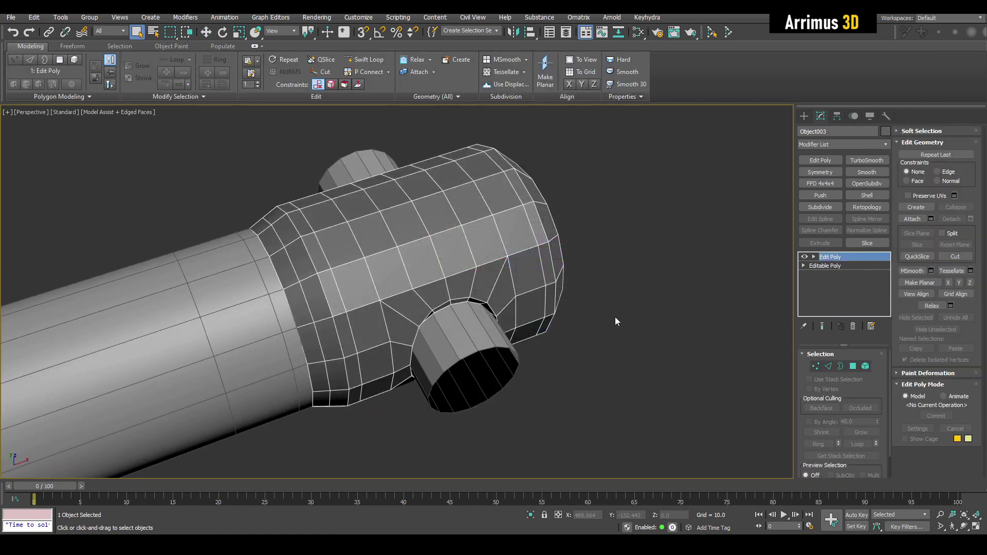
{"action": "left_click", "coordinate": [614, 318]}
{"action": "key", "text": "F4"}
{"action": "scroll", "coordinate": [591, 303], "scroll_direction": "down", "scroll_amount": 5}
{"action": "middle_click_drag", "start_coordinate": [587, 301], "coordinate": [504, 294], "text": "alt"}
{"action": "key", "text": "F4"}
Clone the mirrored rear plates along X to the rod's head
{"action": "left_click", "coordinate": [116, 176]}
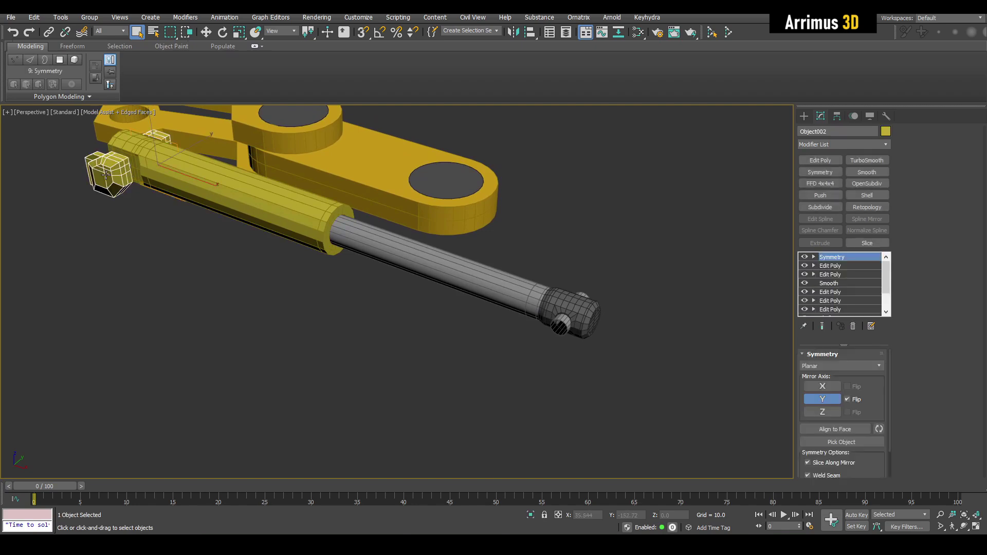
{"action": "key", "text": "w"}
{"action": "mouse_move", "coordinate": [186, 175]}
{"action": "left_mouse_down", "text": "shift"}
{"action": "mouse_move", "coordinate": [585, 348]}
{"action": "mouse_move", "coordinate": [612, 350]}
{"action": "left_mouse_up", "text": "shift"}
{"action": "left_click", "coordinate": [490, 318]}
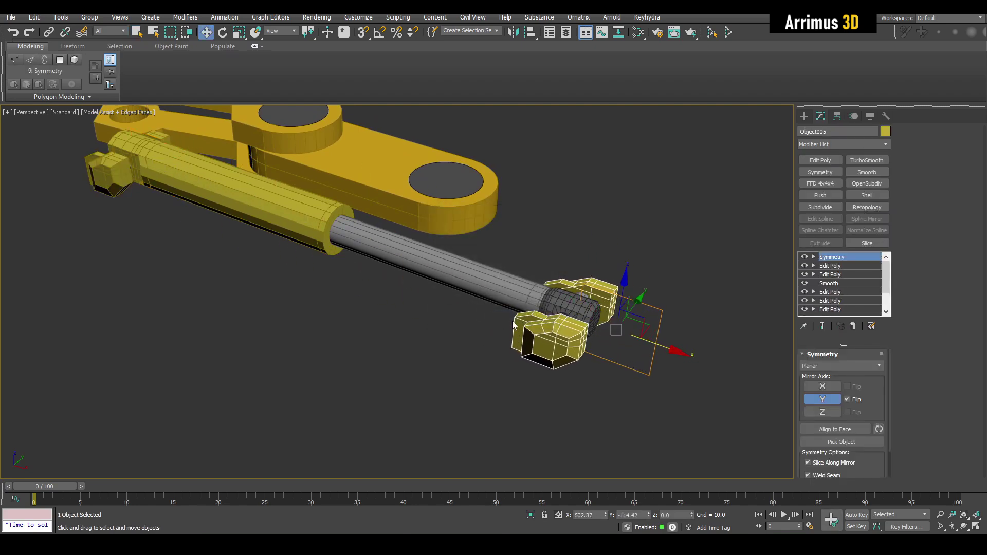
Rotate the copied plates 180° with angle snap so they face away from the piston
{"action": "key", "text": "z"}
{"action": "key", "text": "e"}
{"action": "key", "text": "a"}
{"action": "mouse_move", "coordinate": [449, 349]}
{"action": "left_mouse_down"}
{"action": "mouse_move", "coordinate": [469, 376]}
{"action": "mouse_move", "coordinate": [516, 368]}
{"action": "mouse_move", "coordinate": [507, 370]}
{"action": "left_mouse_up"}
{"action": "key", "text": "a"}
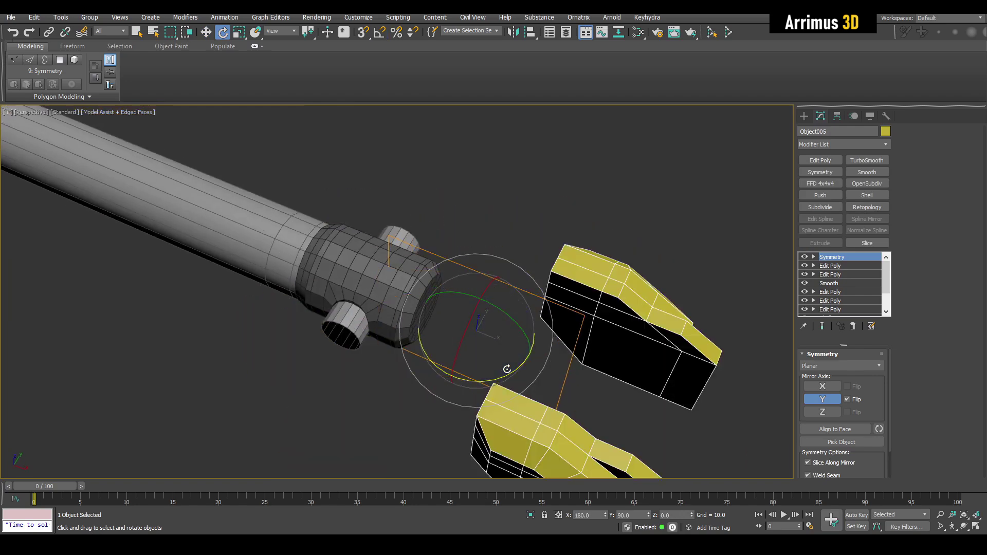
Move the rotated plates along X until they line up with the pins on the rod's head
{"action": "key", "text": "w"}
{"action": "middle_click_drag", "start_coordinate": [507, 370], "coordinate": [557, 340], "text": "alt"}
{"action": "left_click_drag", "start_coordinate": [539, 307], "coordinate": [351, 294]}
{"action": "key", "text": "alt+x"}
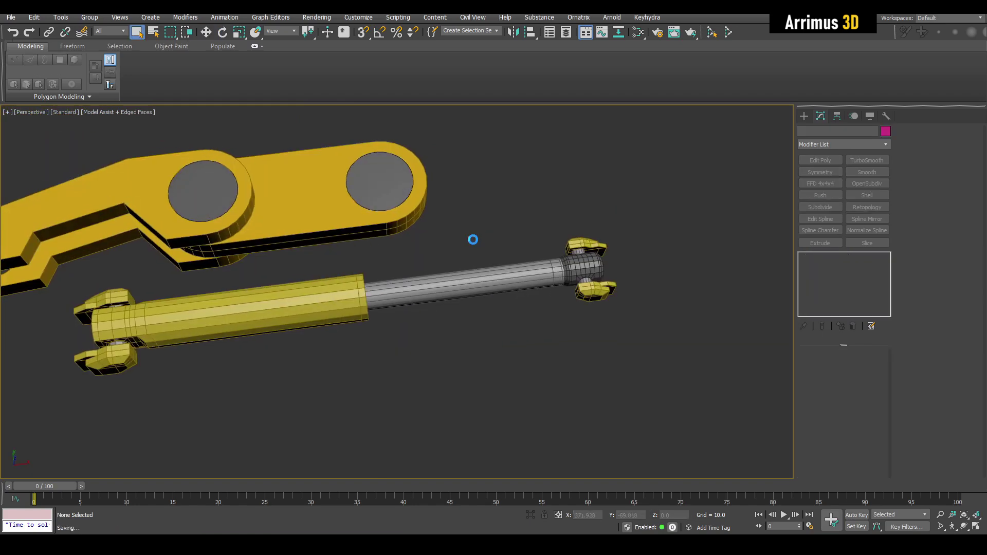
Isolate the seven piston parts from the mechanical arm and select them all
{"action": "middle_click_drag", "start_coordinate": [473, 240], "coordinate": [442, 272], "text": "alt"}
{"action": "left_click_drag", "start_coordinate": [658, 407], "coordinate": [658, 407]}
{"action": "key", "text": "alt+q"}
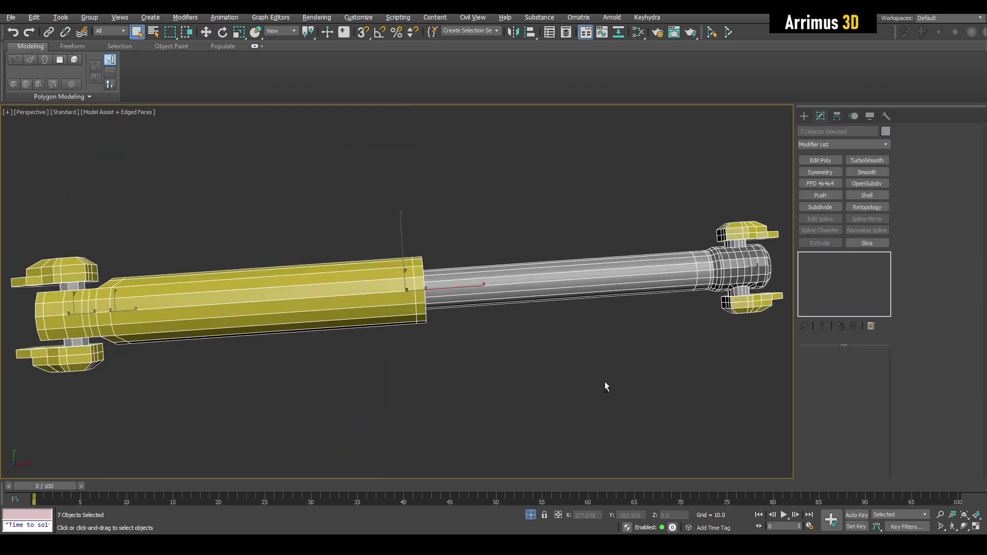
{"action": "middle_click_drag", "start_coordinate": [605, 381], "coordinate": [604, 233], "text": "alt"}
{"action": "left_click", "coordinate": [605, 233]}
{"action": "scroll", "coordinate": [604, 232], "scroll_direction": "down", "scroll_amount": 3}
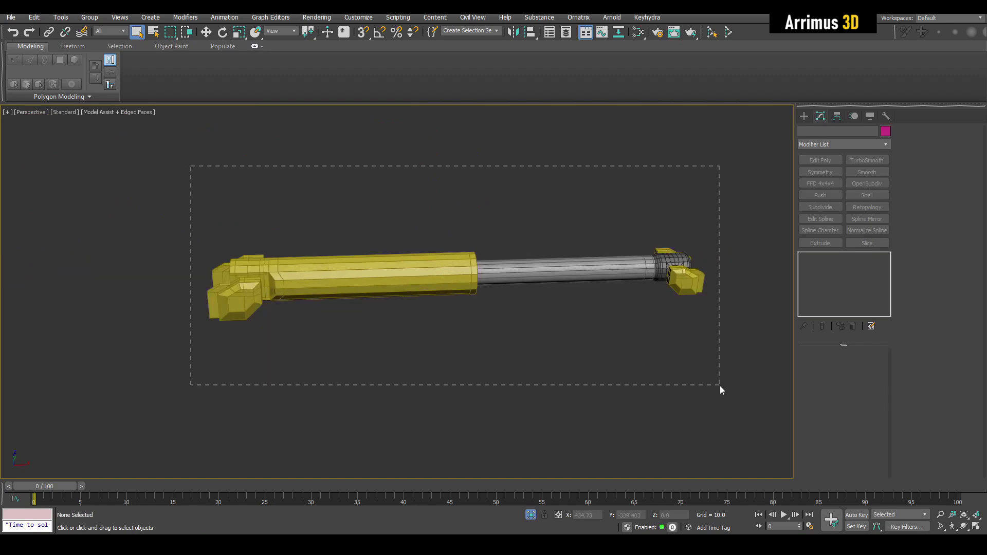
{"action": "left_click_drag", "start_coordinate": [720, 386], "coordinate": [720, 385]}
Look up the Reset XForm utility in the utility button set configuration
{"action": "left_click", "coordinate": [887, 117]}
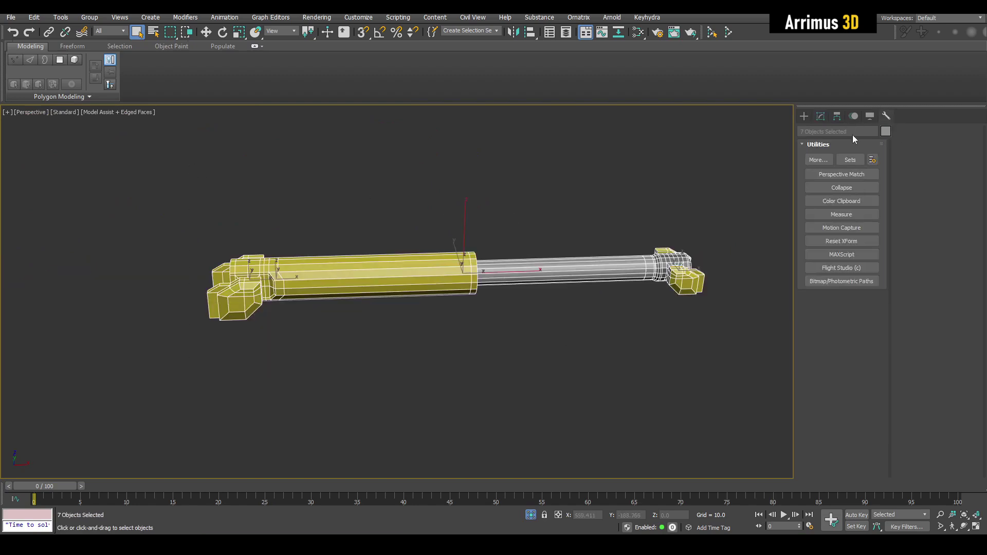
{"action": "left_click", "coordinate": [841, 241]}
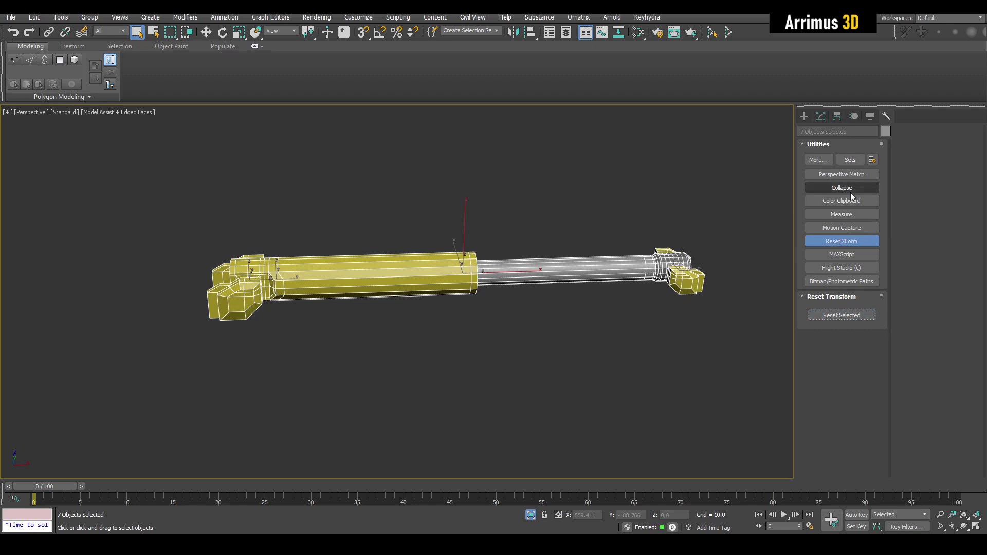
{"action": "left_click", "coordinate": [872, 159]}
{"action": "left_click", "coordinate": [429, 256]}
{"action": "key", "text": "r"}
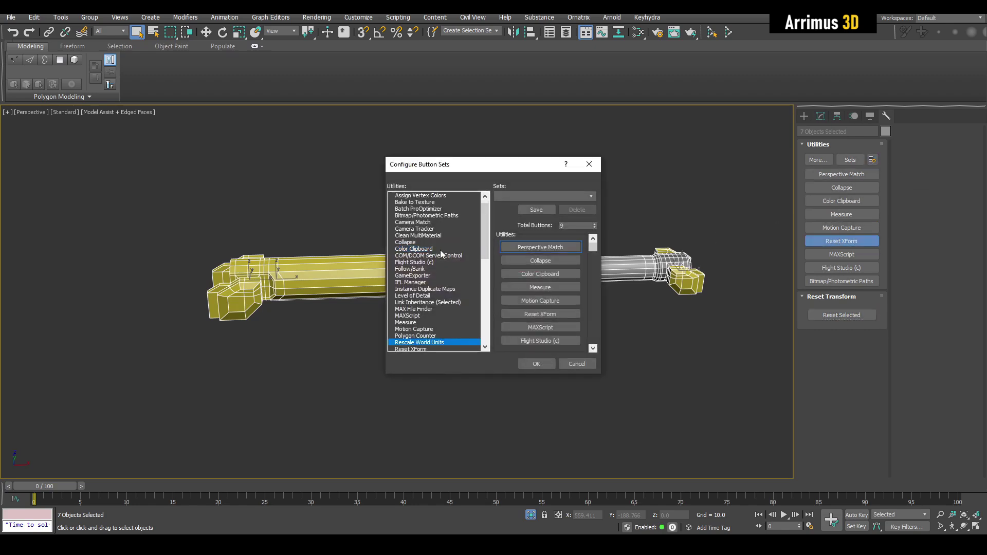
{"action": "left_click", "coordinate": [418, 349]}
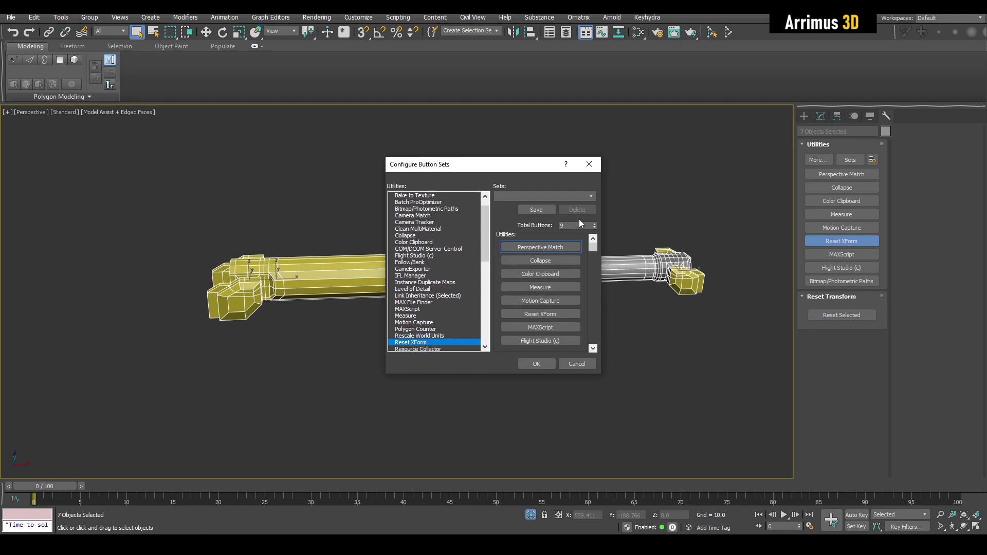
{"action": "left_click", "coordinate": [548, 364]}
Apply Reset XForm to the selected piston parts and check the modifier on the rod
{"action": "left_click", "coordinate": [841, 241]}
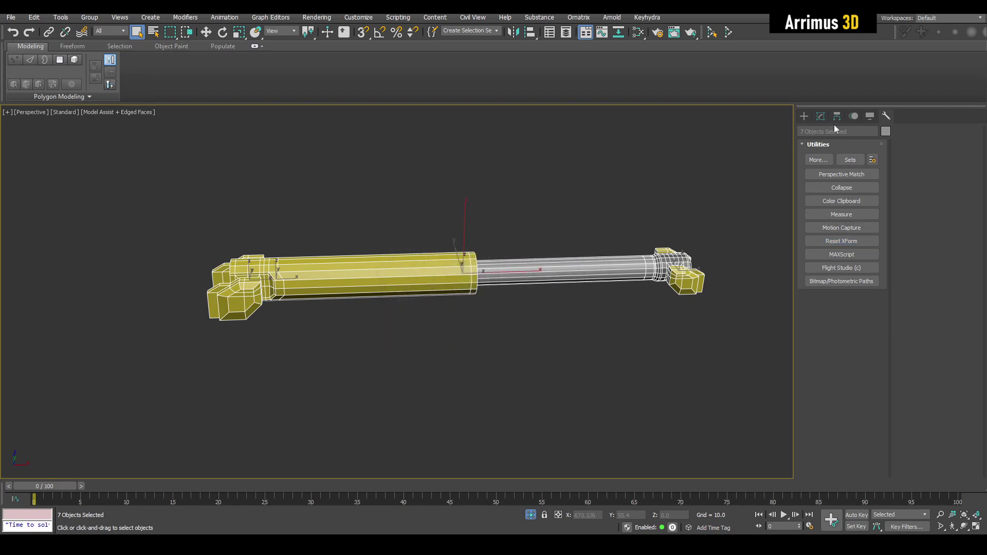
{"action": "left_click", "coordinate": [820, 116]}
{"action": "left_click", "coordinate": [545, 276]}
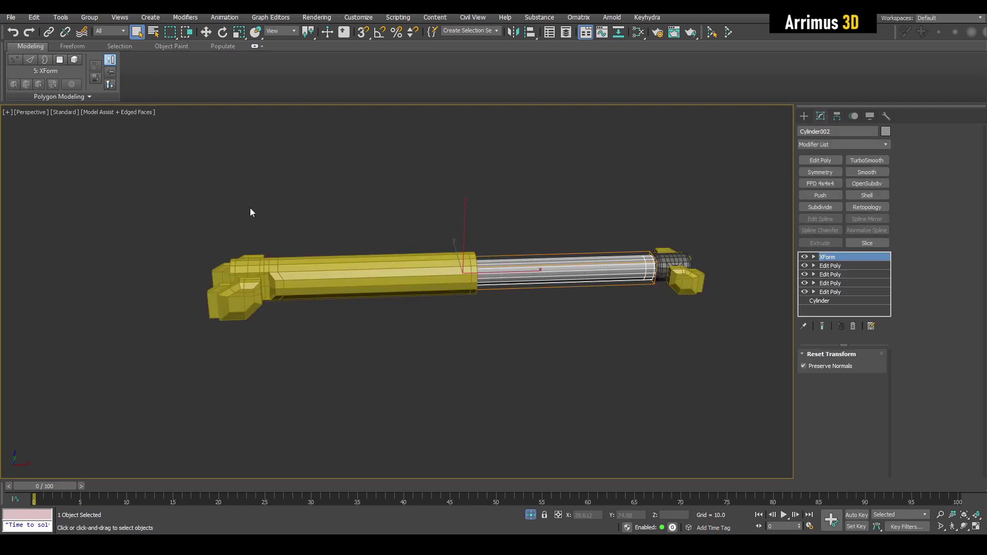
Convert all seven piston parts to Editable Poly
{"action": "key", "text": "ctrl+a"}
{"action": "right_click", "coordinate": [698, 241]}
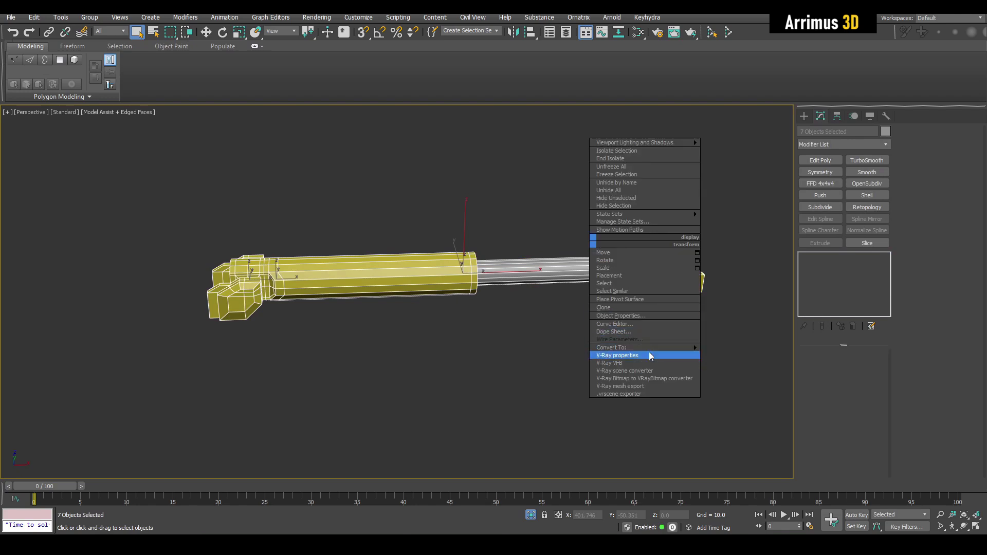
{"action": "left_click", "coordinate": [729, 356]}
{"action": "left_click", "coordinate": [555, 289]}
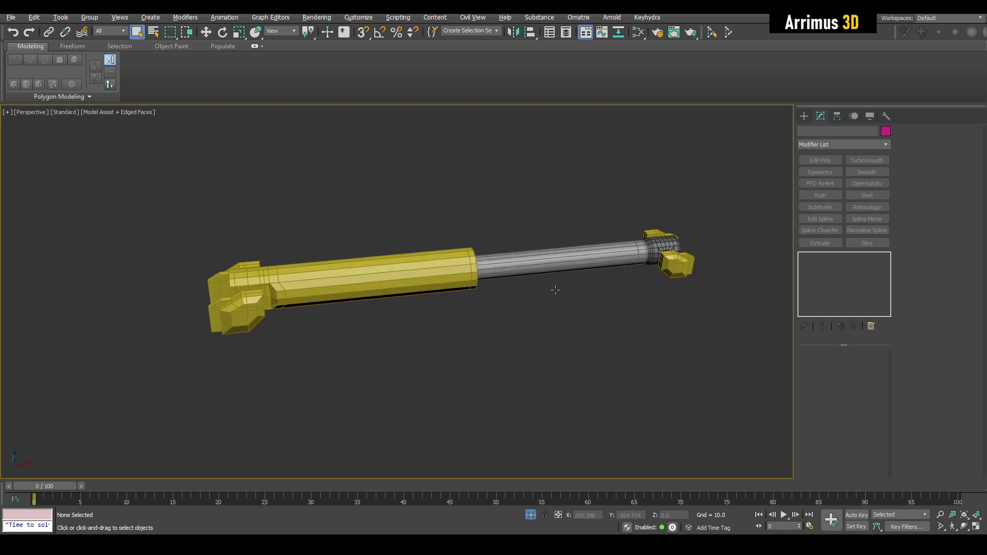
Select the pin through the rod's head and centre its pivot on the object
{"action": "mouse_move", "coordinate": [542, 297]}
{"action": "middle_mouse_down", "text": "alt"}
{"action": "mouse_move", "coordinate": [548, 310]}
{"action": "mouse_move", "coordinate": [560, 301]}
{"action": "middle_mouse_up", "text": "alt"}
{"action": "middle_click_drag", "start_coordinate": [642, 320], "coordinate": [528, 329], "text": "alt"}
{"action": "scroll", "coordinate": [585, 309], "scroll_direction": "up", "scroll_amount": 5}
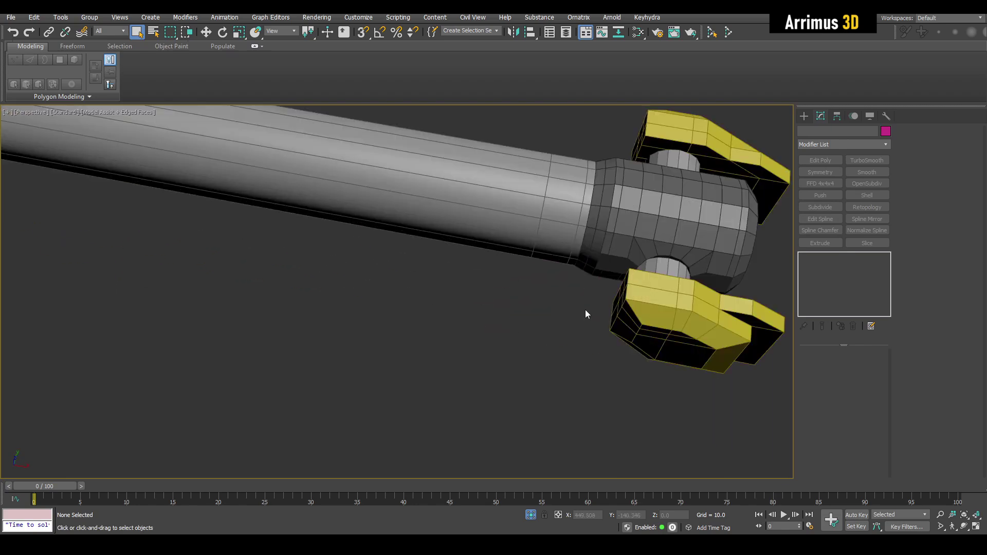
{"action": "left_click", "coordinate": [665, 262]}
{"action": "scroll", "coordinate": [663, 264], "scroll_direction": "up", "scroll_amount": 2}
{"action": "key", "text": "w"}
{"action": "scroll", "coordinate": [510, 282], "scroll_direction": "down", "scroll_amount": 5}
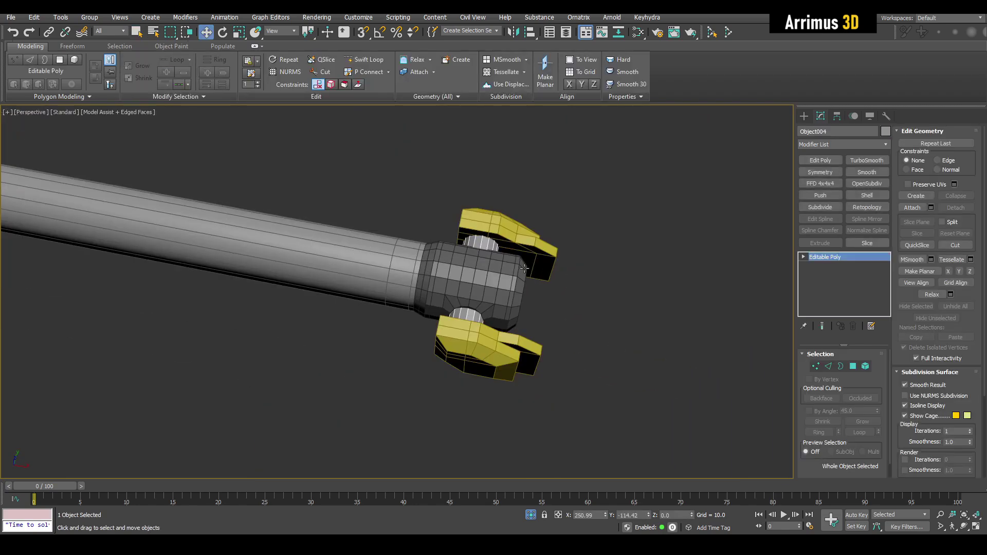
{"action": "left_click_drag", "start_coordinate": [523, 266], "coordinate": [532, 268]}
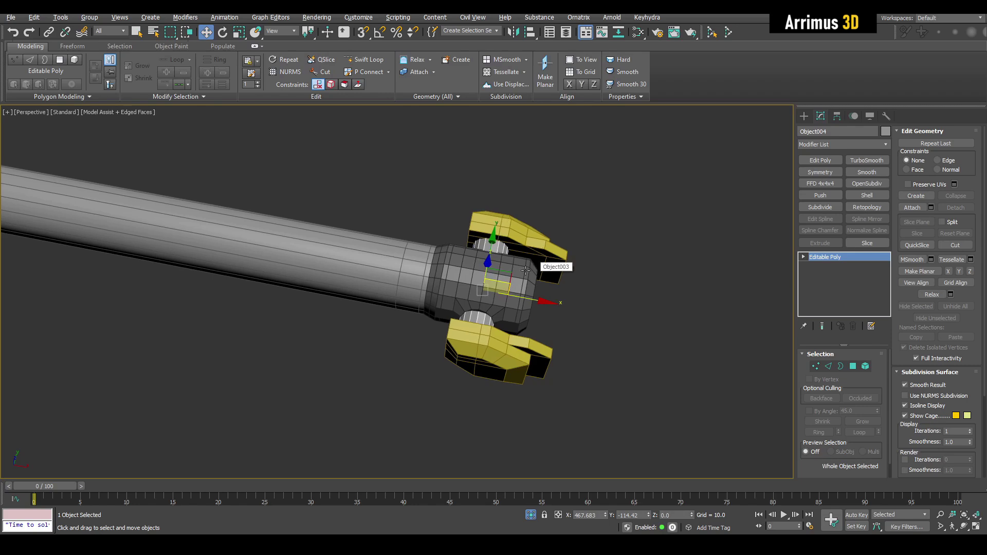
Select the yellow end plates at the rod's head and align their pivot to the pin between them
{"action": "left_click", "coordinate": [523, 255]}
{"action": "middle_click_drag", "start_coordinate": [524, 254], "coordinate": [537, 260], "text": "alt"}
{"action": "left_click", "coordinate": [837, 116]}
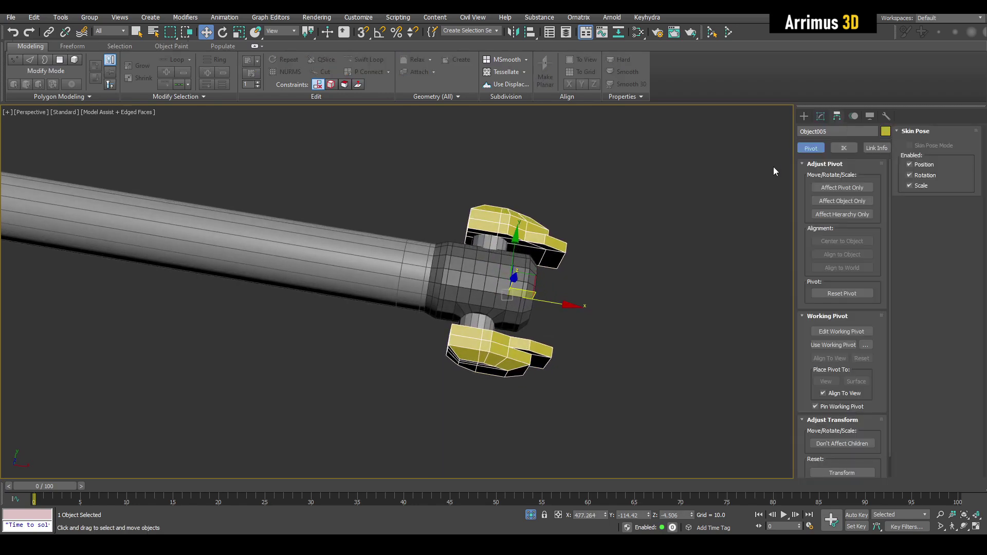
{"action": "scroll", "coordinate": [773, 167], "scroll_direction": "up", "scroll_amount": 5}
{"action": "left_click", "coordinate": [842, 187]}
{"action": "scroll", "coordinate": [519, 268], "scroll_direction": "down", "scroll_amount": 5}
{"action": "middle_click_drag", "start_coordinate": [573, 222], "coordinate": [582, 229], "text": "alt"}
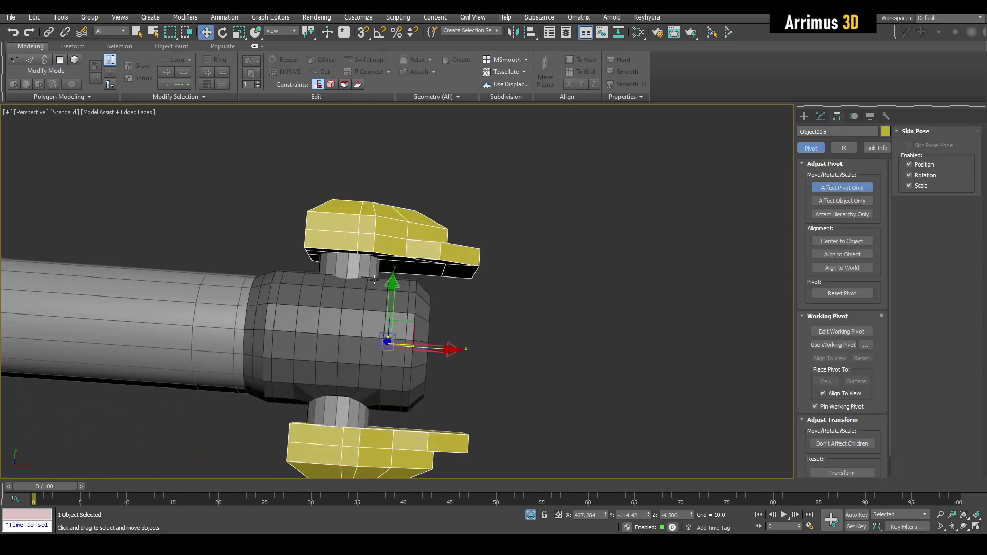
{"action": "key", "text": "alt+a"}
{"action": "left_click", "coordinate": [348, 263]}
{"action": "left_click", "coordinate": [496, 355]}
{"action": "middle_click_drag", "start_coordinate": [484, 355], "coordinate": [548, 335]}
Mirror the rod's head with a flipped Y-axis Symmetry modifier and collapse it into the mesh
{"action": "key", "text": "q"}
{"action": "left_click", "coordinate": [487, 290]}
{"action": "left_click", "coordinate": [820, 116]}
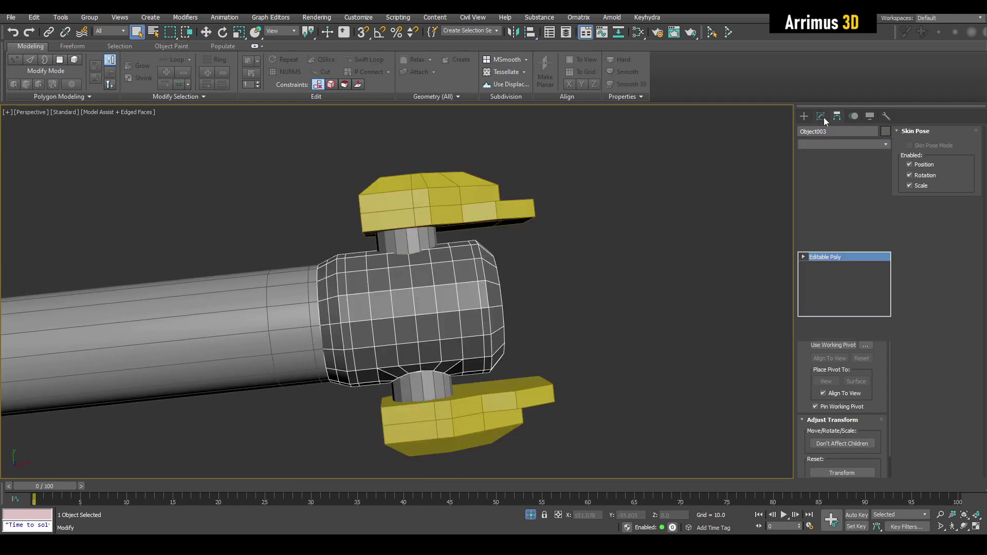
{"action": "middle_click_drag", "start_coordinate": [740, 175], "coordinate": [760, 191], "text": "alt"}
{"action": "left_click", "coordinate": [820, 172]}
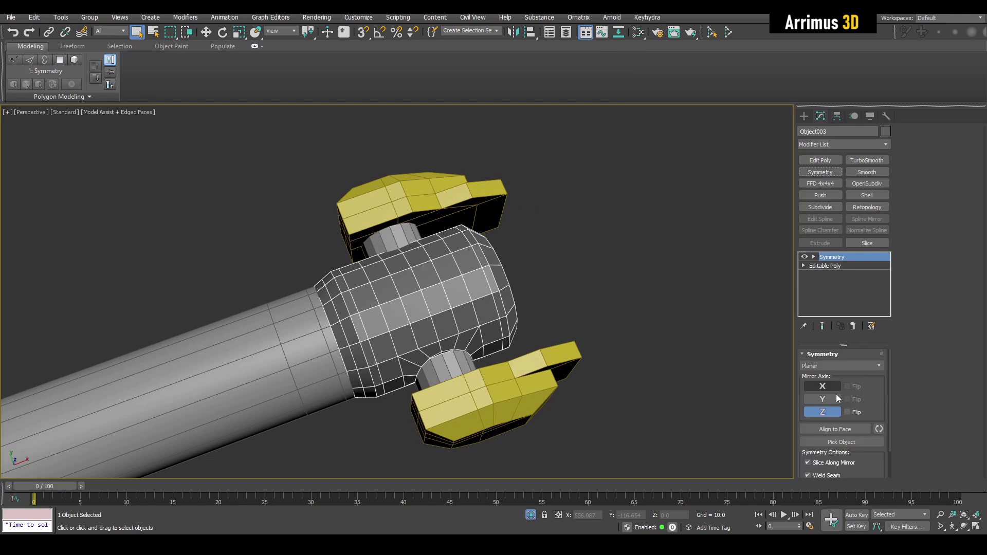
{"action": "left_click", "coordinate": [822, 399]}
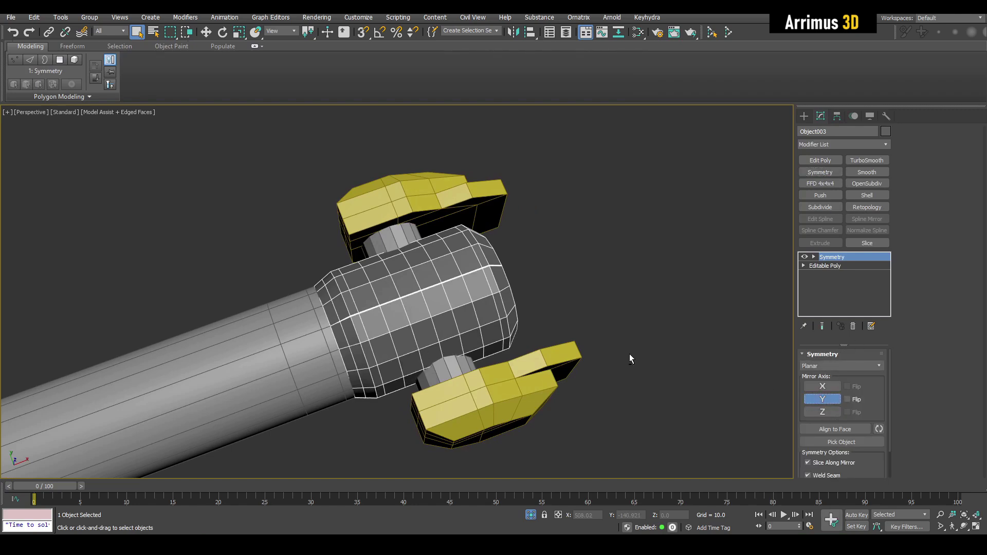
{"action": "middle_click_drag", "start_coordinate": [631, 358], "coordinate": [740, 349], "text": "alt"}
{"action": "left_click", "coordinate": [847, 400]}
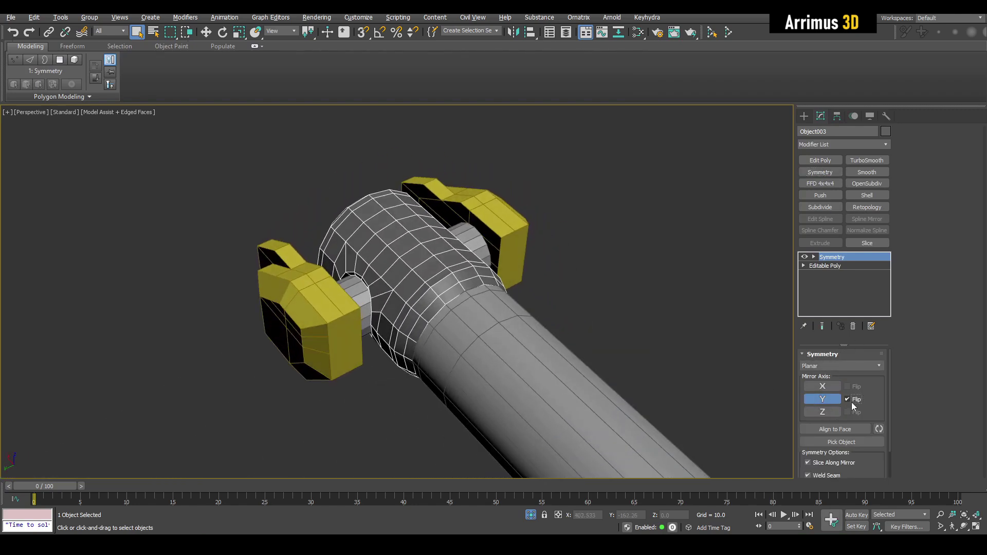
{"action": "middle_click_drag", "start_coordinate": [630, 306], "coordinate": [604, 307], "text": "alt"}
{"action": "right_click", "coordinate": [823, 257]}
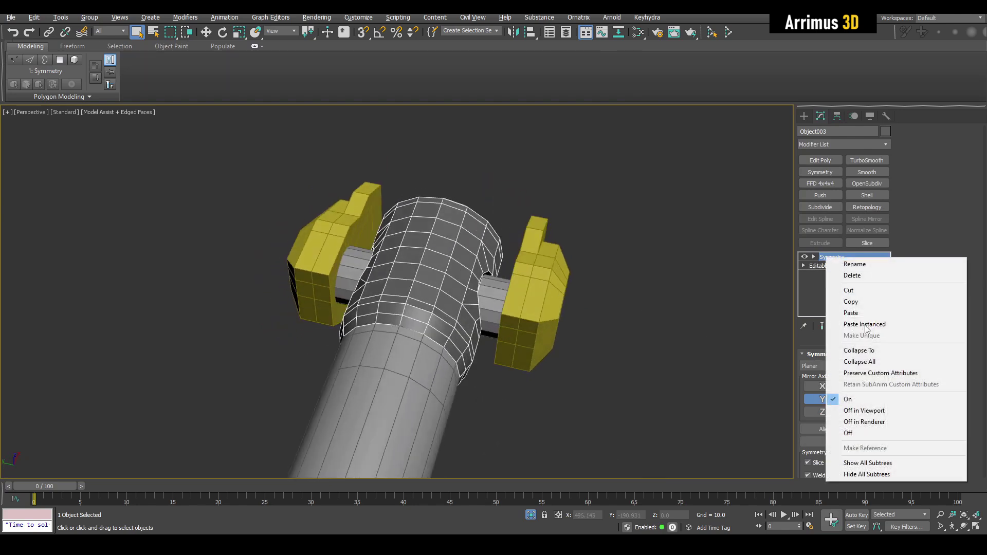
{"action": "left_click", "coordinate": [843, 348]}
{"action": "left_click", "coordinate": [685, 298]}
Add a CreaseSet modifier to all seven piston parts and work on its edges
{"action": "middle_click_drag", "start_coordinate": [684, 298], "coordinate": [565, 297], "text": "alt"}
{"action": "scroll", "coordinate": [503, 237], "scroll_direction": "down", "scroll_amount": 5}
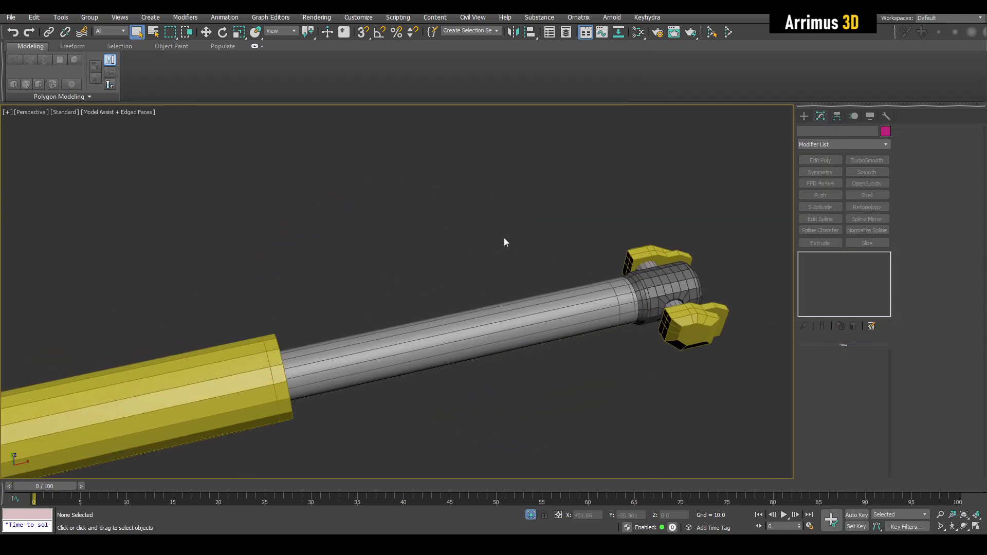
{"action": "middle_click_drag", "start_coordinate": [504, 237], "coordinate": [480, 279], "text": "alt"}
{"action": "left_click", "coordinate": [598, 283]}
{"action": "middle_click_drag", "start_coordinate": [624, 290], "coordinate": [540, 296], "text": "alt"}
{"action": "scroll", "coordinate": [629, 294], "scroll_direction": "down", "scroll_amount": 5}
{"action": "middle_click_drag", "start_coordinate": [540, 296], "coordinate": [510, 275]}
{"action": "left_click_drag", "start_coordinate": [256, 250], "coordinate": [726, 379]}
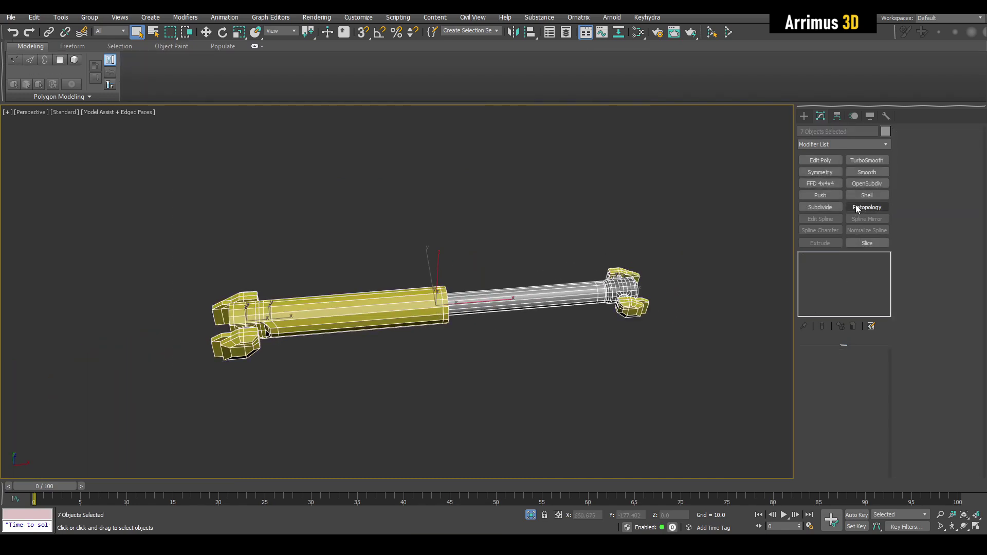
{"action": "left_click", "coordinate": [885, 145]}
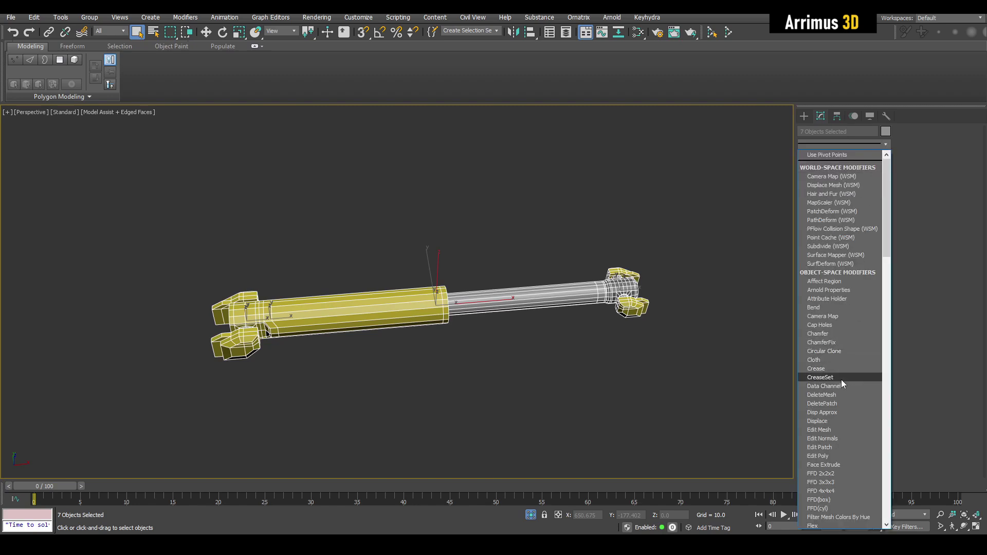
{"action": "left_click", "coordinate": [840, 378]}
{"action": "middle_click_drag", "start_coordinate": [736, 359], "coordinate": [628, 336], "text": "alt"}
{"action": "scroll", "coordinate": [628, 337], "scroll_direction": "up", "scroll_amount": 10}
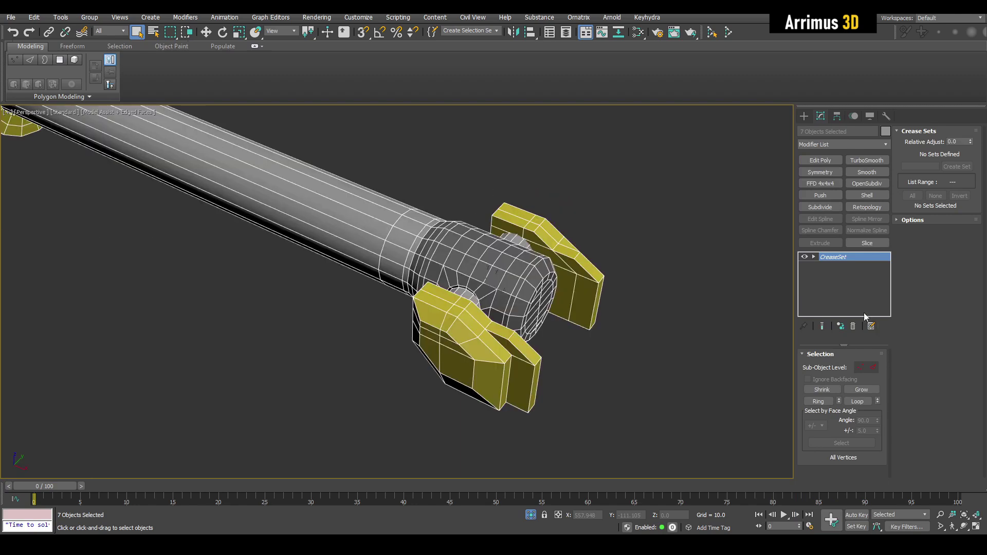
{"action": "left_click", "coordinate": [837, 273]}
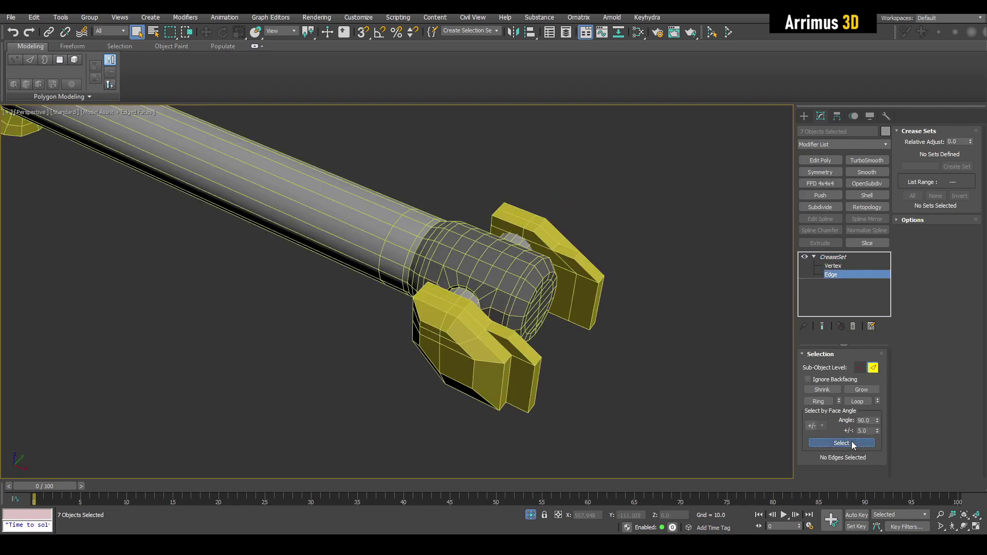
Try selecting the parts' edges by face angle with a tolerance of 45 and adding an edge loop on the rod's head
{"action": "left_click", "coordinate": [851, 441]}
{"action": "double_click", "coordinate": [869, 431]}
{"action": "type", "text": "45"}
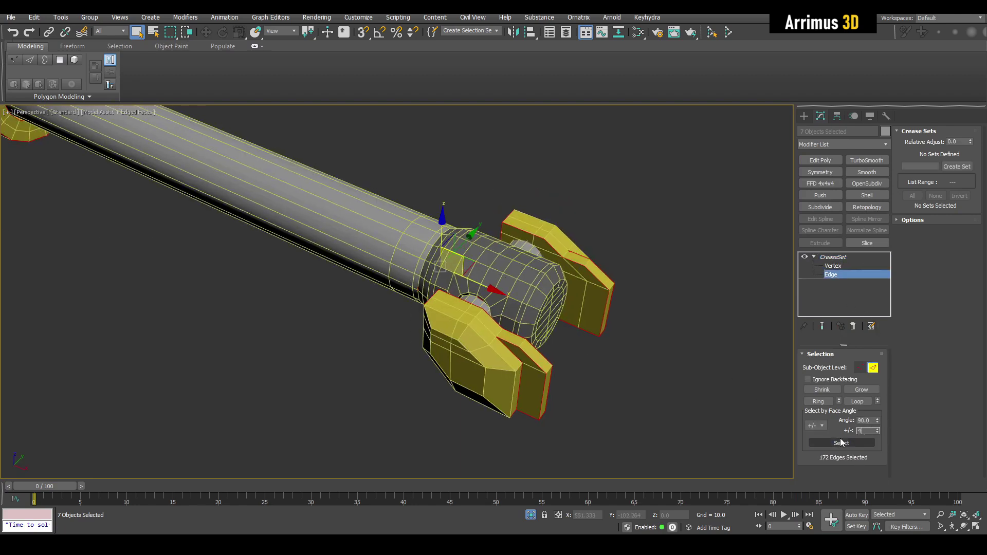
{"action": "left_click", "coordinate": [841, 443]}
{"action": "scroll", "coordinate": [506, 307], "scroll_direction": "up", "scroll_amount": 5}
{"action": "middle_click_drag", "start_coordinate": [510, 306], "coordinate": [506, 229]}
{"action": "scroll", "coordinate": [513, 187], "scroll_direction": "up", "scroll_amount": 3}
{"action": "key", "text": "alt+x"}
{"action": "double_click", "coordinate": [515, 188], "text": "ctrl"}
{"action": "key", "text": "alt+x"}
{"action": "scroll", "coordinate": [491, 223], "scroll_direction": "down", "scroll_amount": 3}
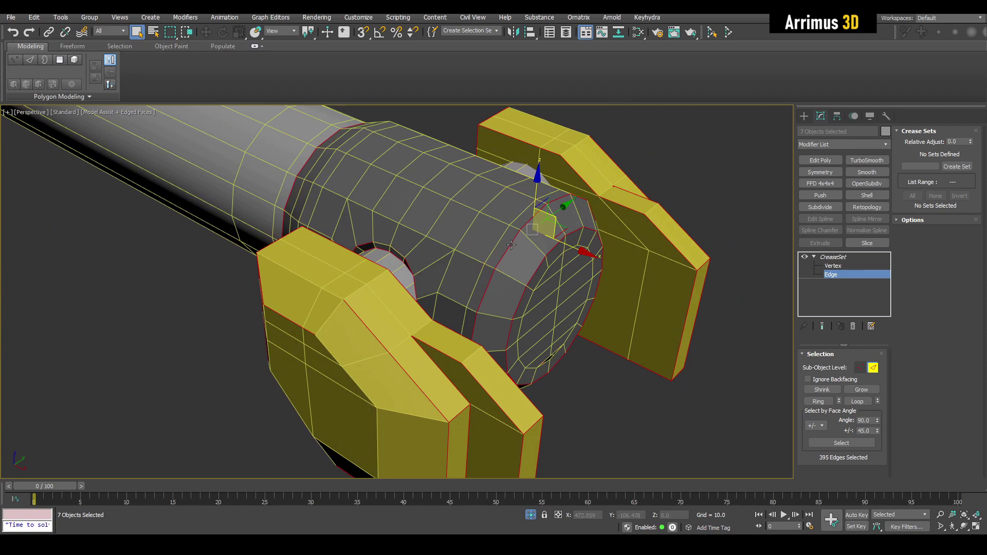
Reselect the parts' edges by face angle with a tolerance of 55 and create a crease set from them with a value of 0.18
{"action": "scroll", "coordinate": [511, 245], "scroll_direction": "down", "scroll_amount": 3}
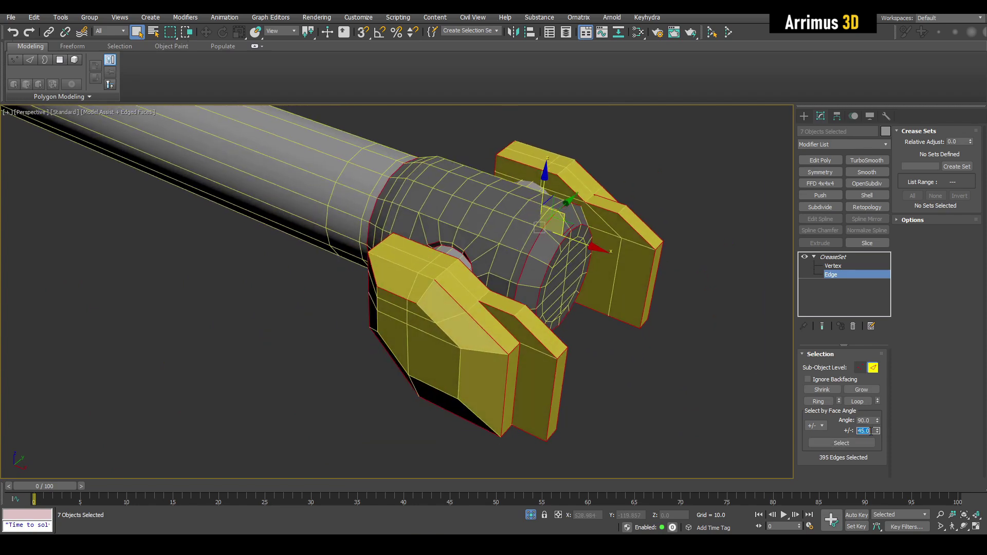
{"action": "type", "text": "5"}
{"action": "left_click", "coordinate": [860, 443]}
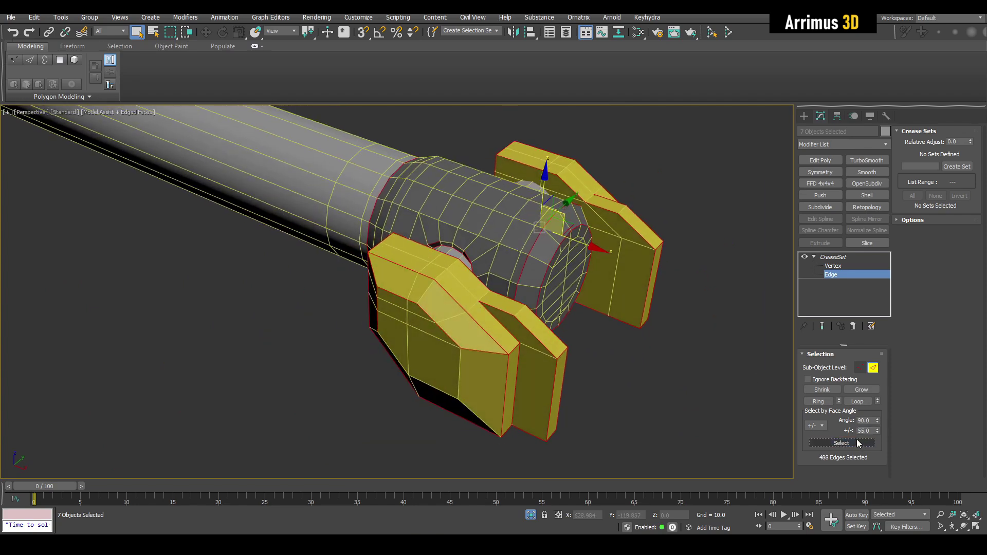
{"action": "middle_click_drag", "start_coordinate": [666, 343], "coordinate": [664, 392]}
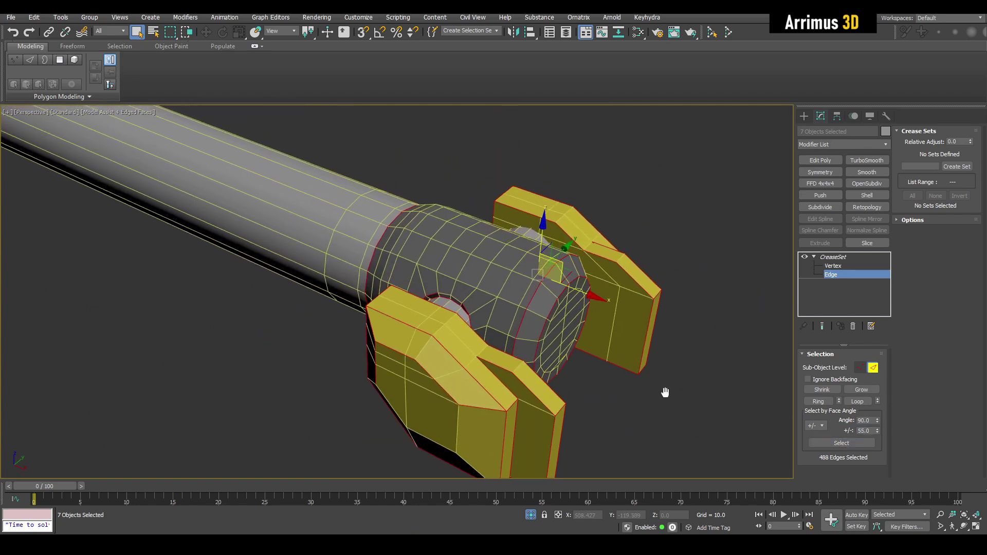
{"action": "scroll", "coordinate": [745, 329], "scroll_direction": "down", "scroll_amount": 3}
{"action": "left_click", "coordinate": [956, 167]}
{"action": "key", "text": "2"}
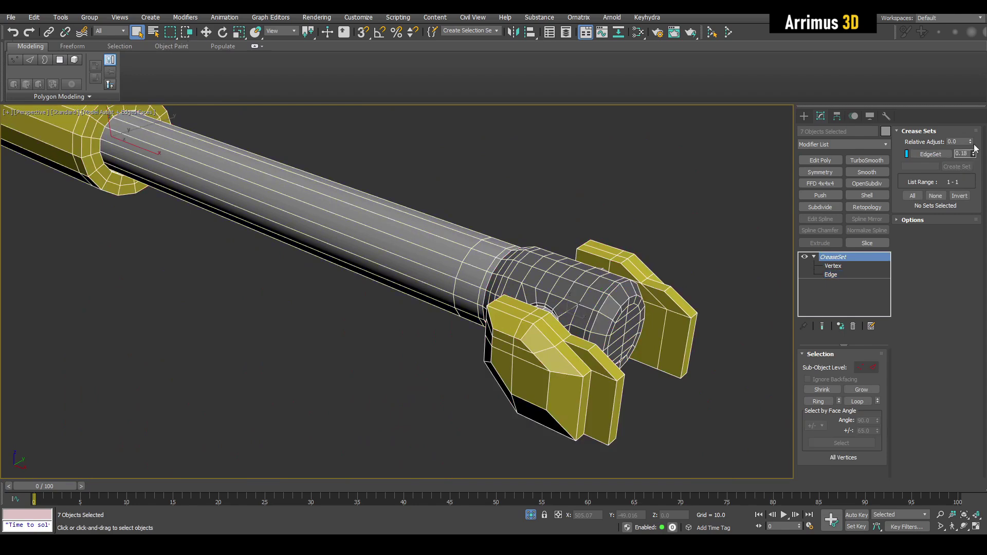
Add an OpenSubdiv modifier with 3 iterations to the seven piston parts and inspect the smoothed surfaces without edges
{"action": "left_click", "coordinate": [867, 184]}
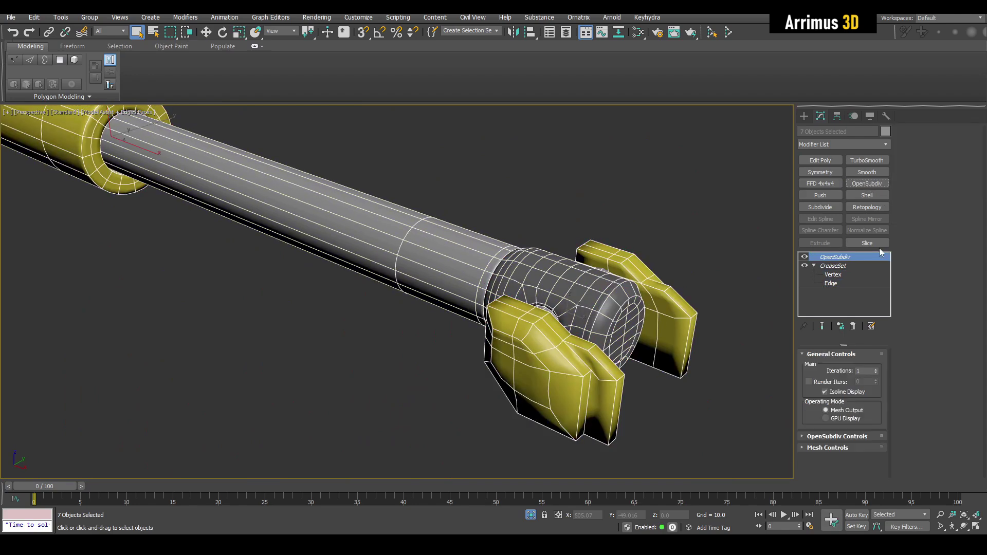
{"action": "key", "text": "F4"}
{"action": "left_click", "coordinate": [876, 369]}
{"action": "left_click", "coordinate": [875, 369]}
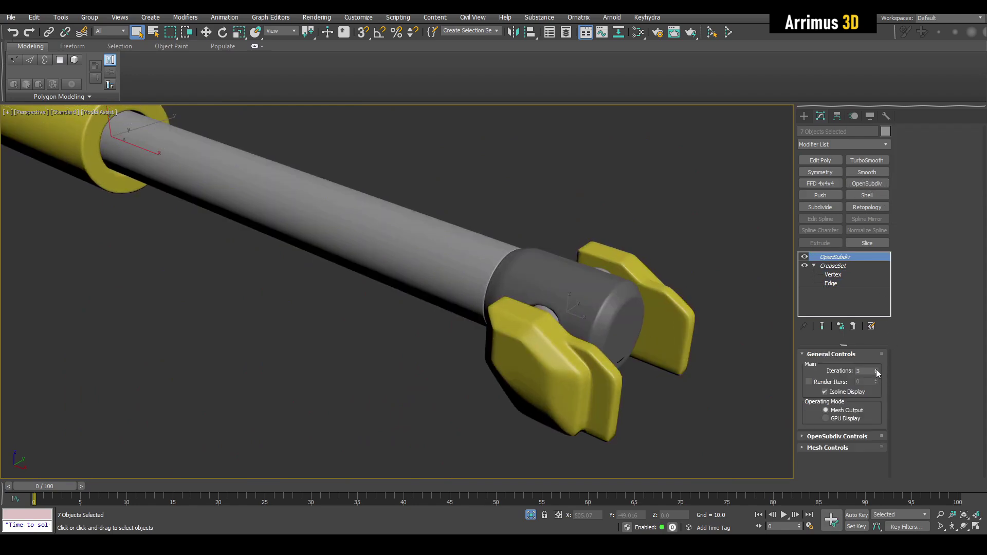
{"action": "left_click", "coordinate": [709, 370]}
{"action": "mouse_move", "coordinate": [683, 364]}
{"action": "middle_mouse_down", "text": "alt"}
{"action": "mouse_move", "coordinate": [720, 347]}
{"action": "mouse_move", "coordinate": [669, 356]}
{"action": "middle_mouse_up", "text": "alt"}
{"action": "middle_click_drag", "start_coordinate": [558, 329], "coordinate": [556, 322]}
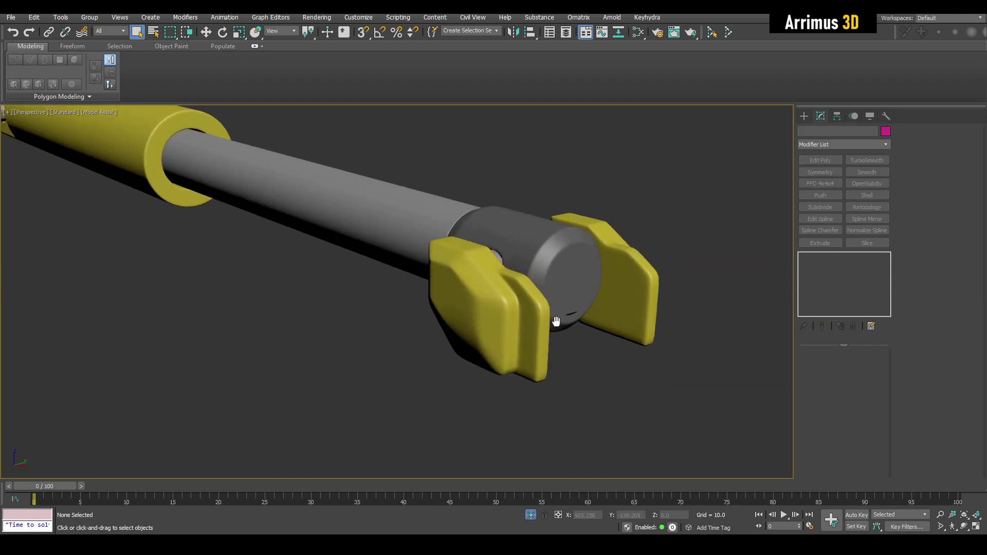
{"action": "scroll", "coordinate": [556, 321], "scroll_direction": "up", "scroll_amount": 2}
Add the missing lower bevel edge of one rod-end plate to the CreaseSet edge selection
{"action": "key", "text": "F4"}
{"action": "left_click", "coordinate": [491, 289]}
{"action": "left_click", "coordinate": [834, 267]}
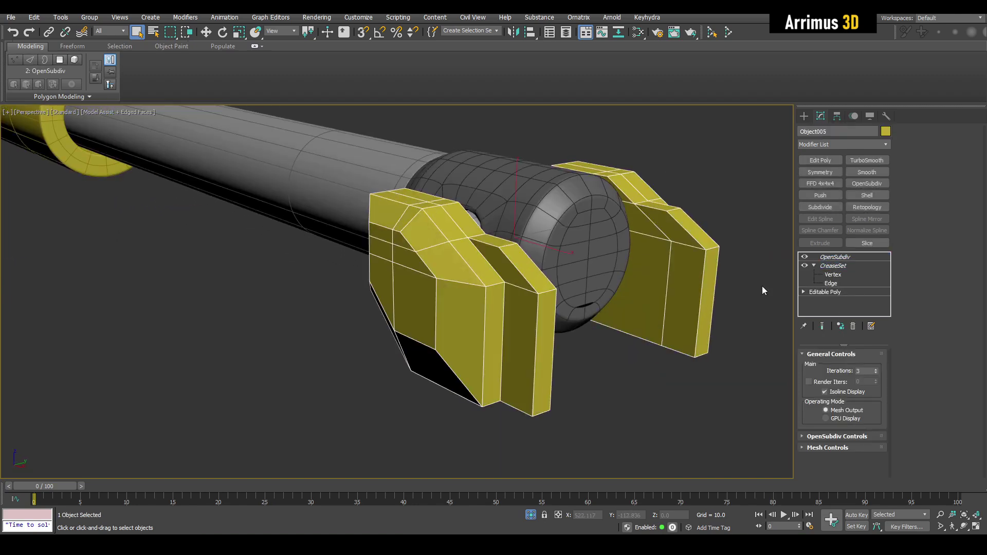
{"action": "key", "text": "2"}
{"action": "middle_click_drag", "start_coordinate": [478, 318], "coordinate": [522, 296]}
{"action": "scroll", "coordinate": [522, 296], "scroll_direction": "up", "scroll_amount": 2}
{"action": "key", "text": "alt+x"}
{"action": "left_click", "coordinate": [439, 322], "text": "ctrl"}
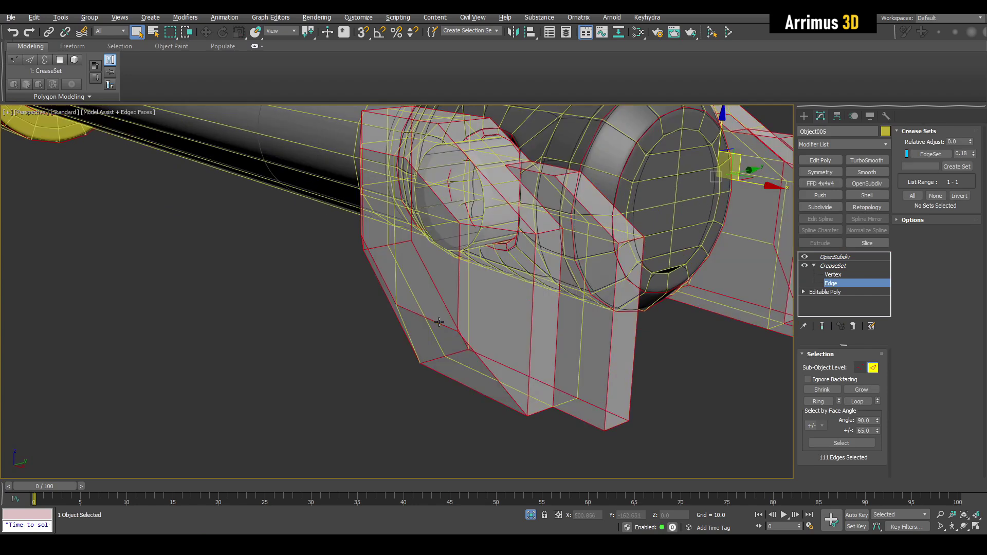
{"action": "key", "text": "alt+x"}
{"action": "middle_click_drag", "start_coordinate": [404, 322], "coordinate": [485, 321], "text": "alt"}
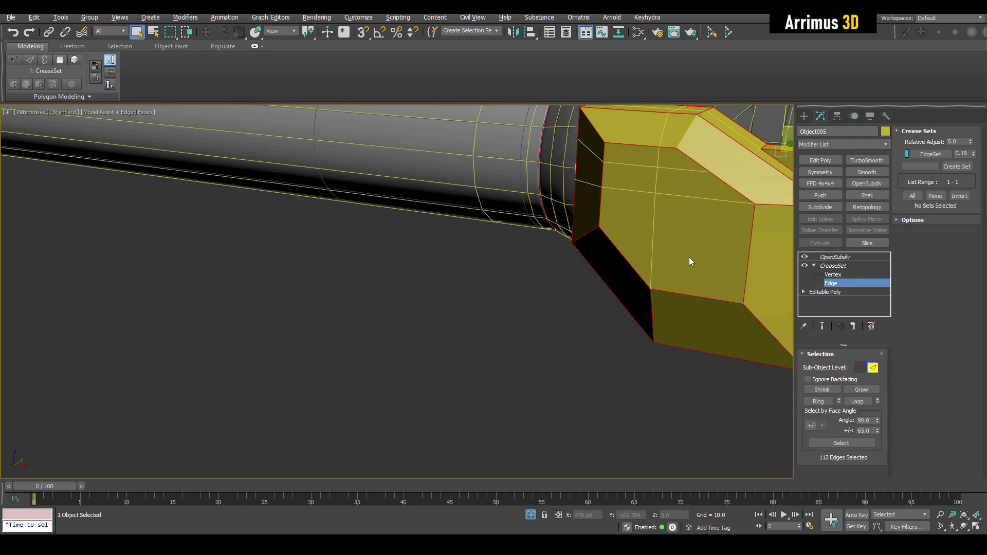
Add the remaining lower bevel edges of the rod-end plates to the selection and update the crease set from it
{"action": "middle_click_drag", "start_coordinate": [689, 259], "coordinate": [396, 288], "text": "alt"}
{"action": "scroll", "coordinate": [396, 288], "scroll_direction": "up", "scroll_amount": 3}
{"action": "key", "text": "alt+x"}
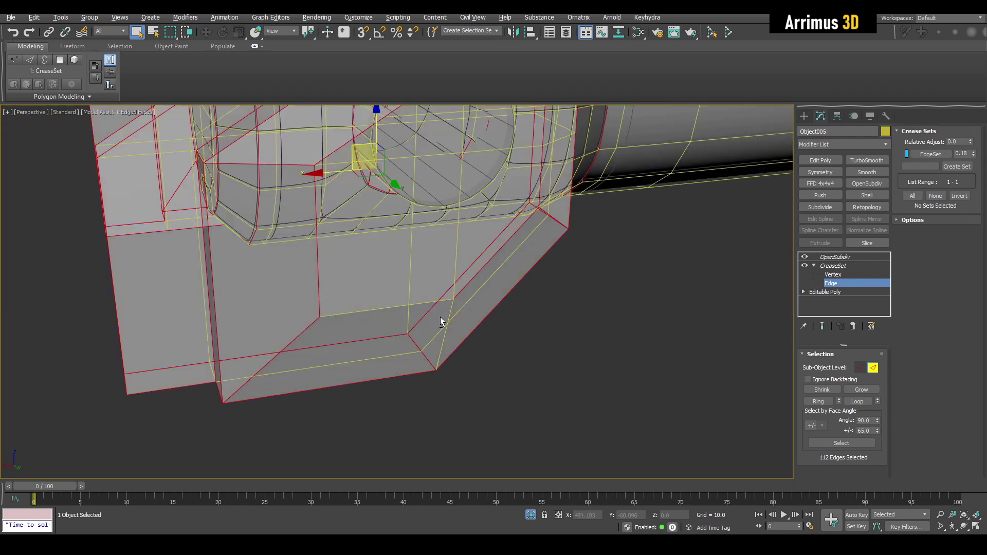
{"action": "left_click", "coordinate": [449, 316], "text": "ctrl"}
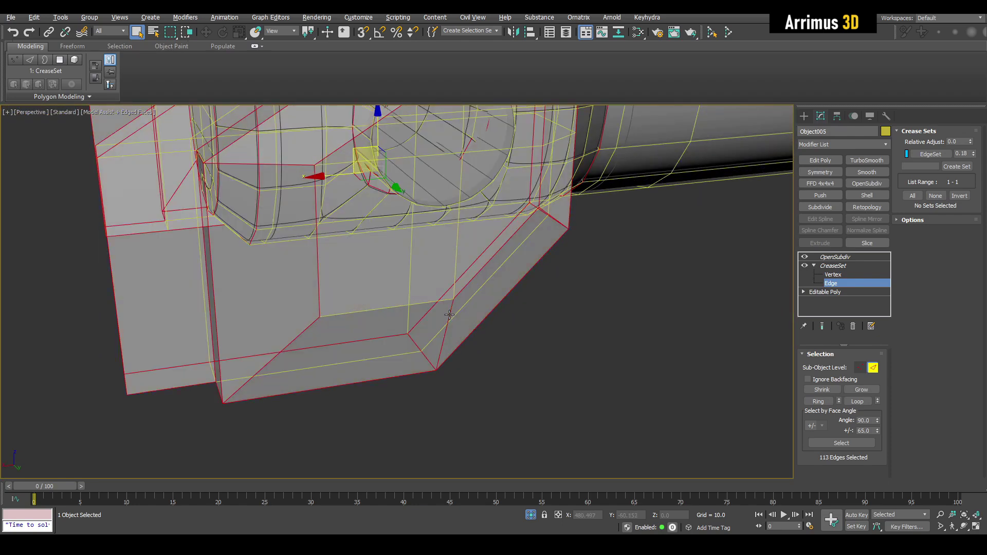
{"action": "mouse_move", "coordinate": [449, 316]}
{"action": "middle_mouse_down", "text": "alt"}
{"action": "mouse_move", "coordinate": [476, 313]}
{"action": "mouse_move", "coordinate": [424, 352]}
{"action": "middle_mouse_up", "text": "alt"}
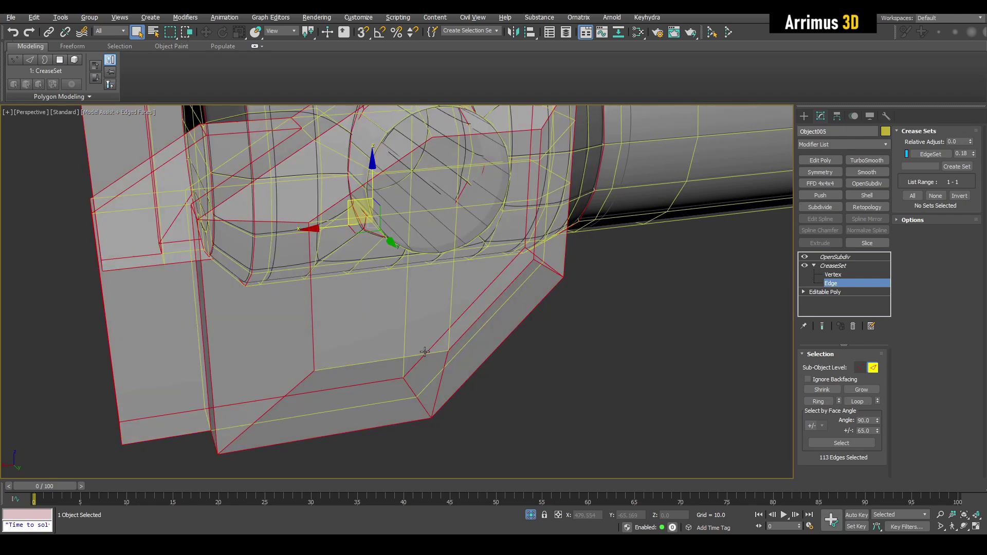
{"action": "left_click", "coordinate": [396, 358], "text": "ctrl"}
{"action": "right_click", "coordinate": [936, 155]}
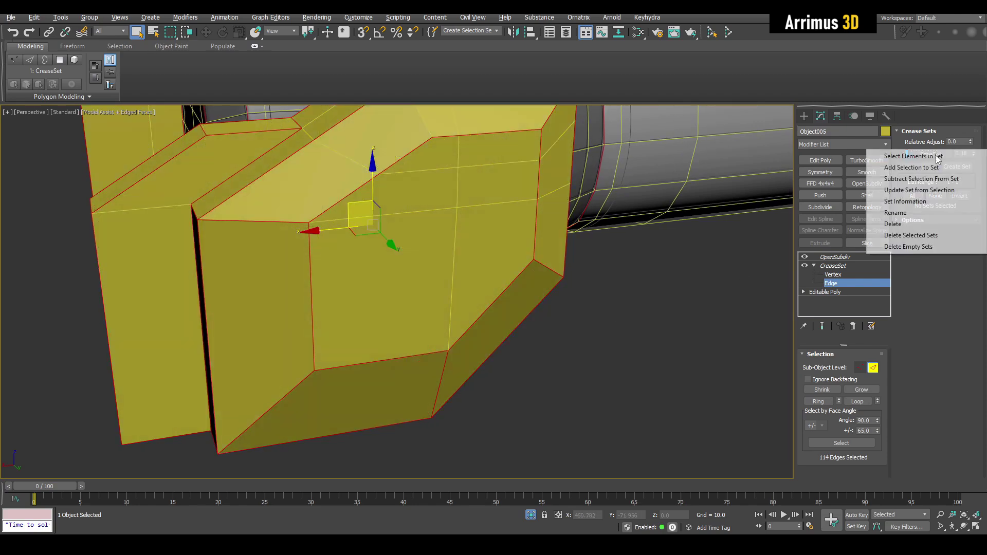
{"action": "left_click", "coordinate": [919, 190]}
Insert an Edit Poly modifier beneath the CreaseSet of the rod's head and target-weld the gap in its end face
{"action": "middle_click_drag", "start_coordinate": [565, 247], "coordinate": [591, 247], "text": "alt"}
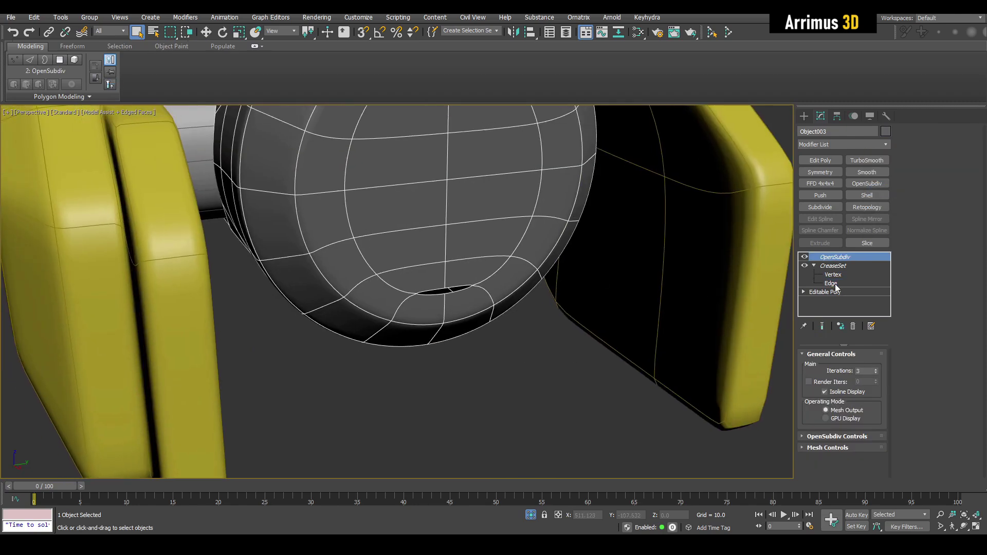
{"action": "left_click", "coordinate": [836, 291]}
{"action": "key", "text": "1"}
{"action": "key", "text": "ctrl+shift+w"}
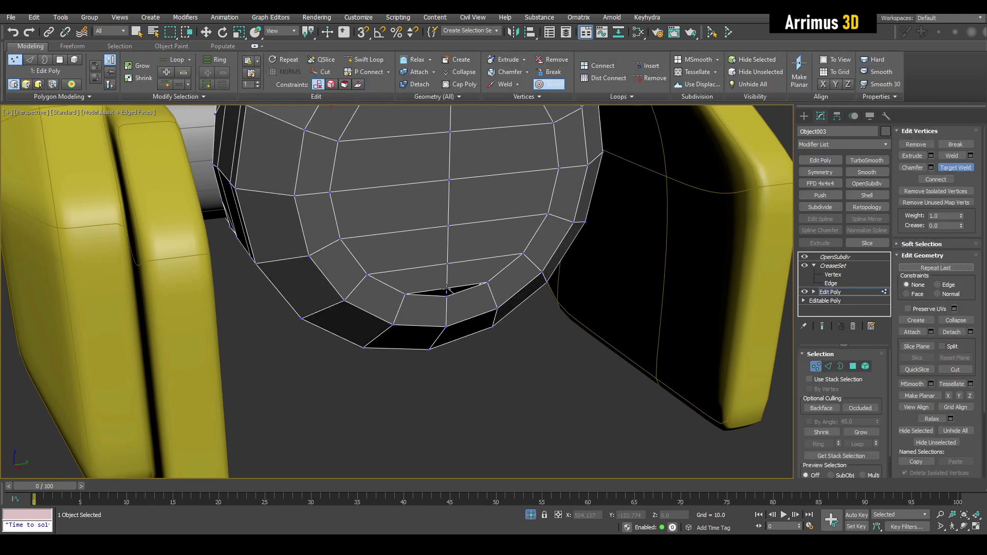
{"action": "left_click", "coordinate": [449, 293]}
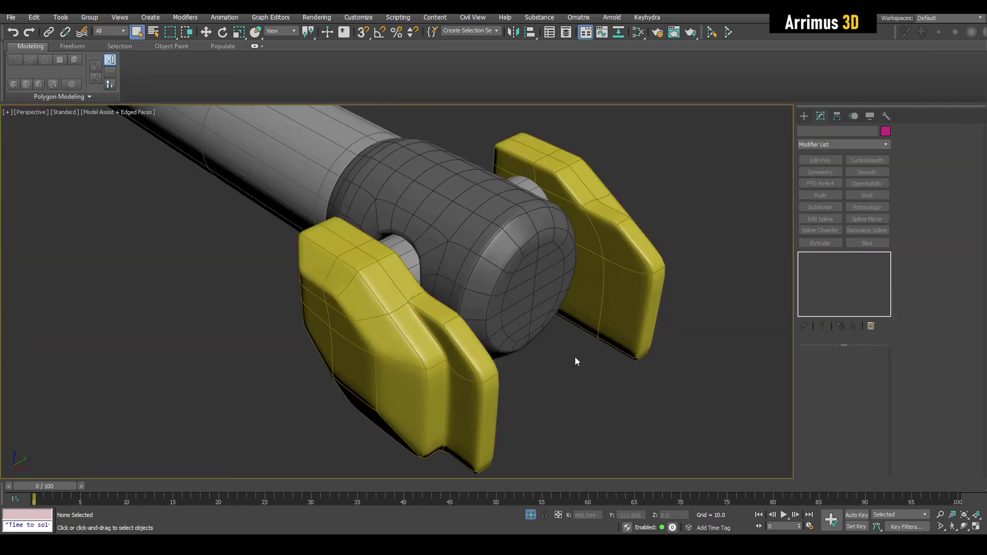
Examine the creased edges of the rod head and the rod-end plates at the CreaseSet edge level
{"action": "left_click", "coordinate": [557, 284]}
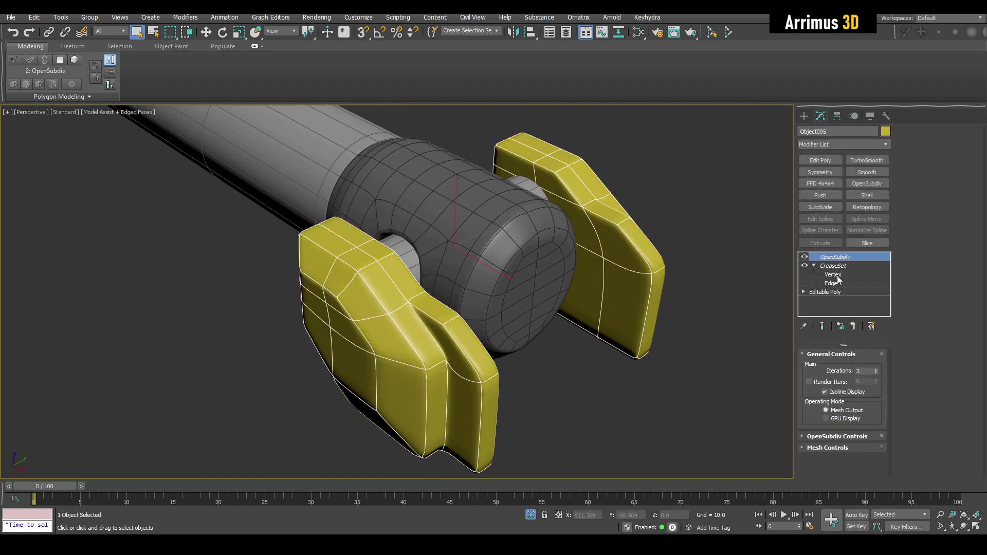
{"action": "scroll", "coordinate": [557, 285], "scroll_direction": "down", "scroll_amount": 6}
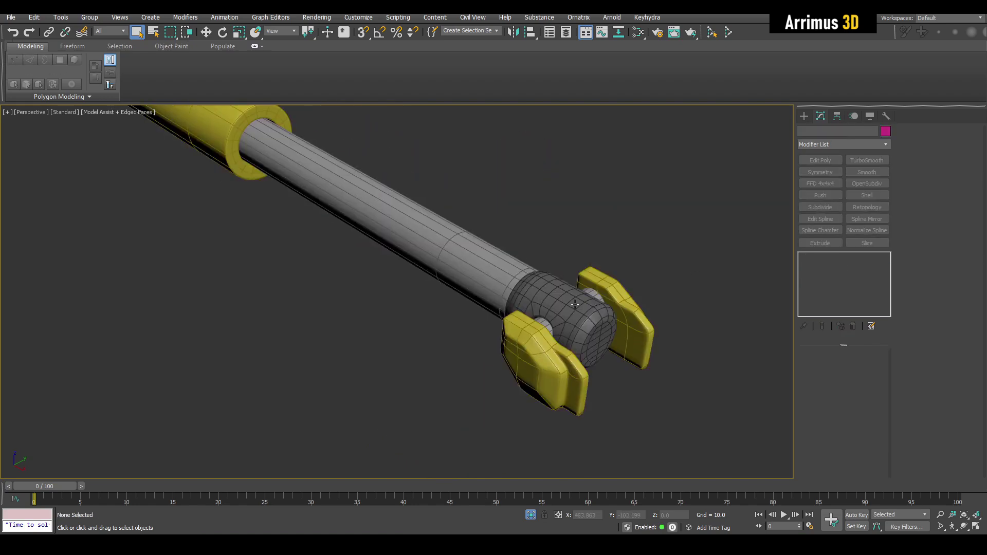
{"action": "left_click", "coordinate": [580, 305]}
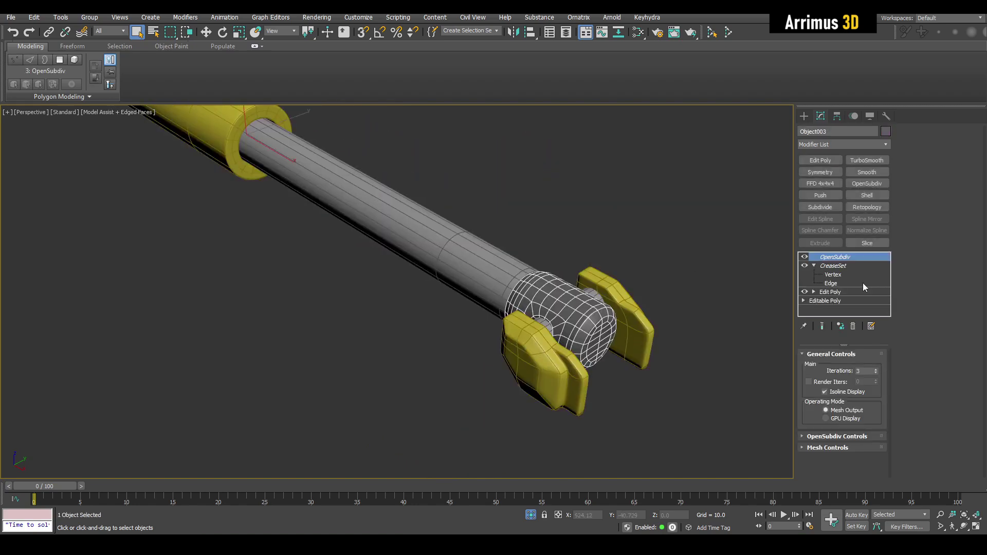
{"action": "left_click", "coordinate": [831, 267]}
{"action": "left_click", "coordinate": [834, 283]}
{"action": "middle_click_drag", "start_coordinate": [577, 310], "coordinate": [558, 301]}
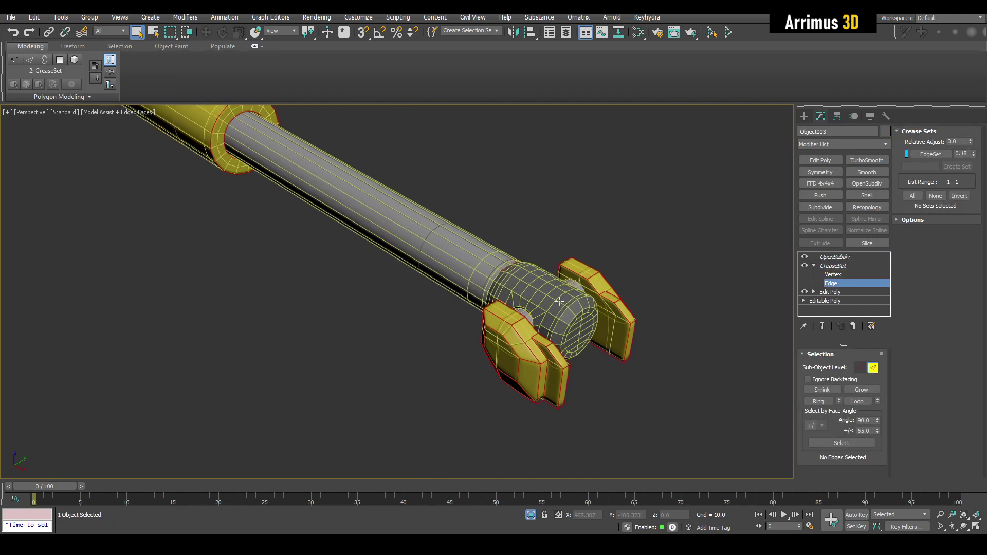
{"action": "key", "text": "ctrl+a"}
{"action": "left_click", "coordinate": [656, 273]}
{"action": "middle_click_drag", "start_coordinate": [683, 279], "coordinate": [631, 255]}
{"action": "left_click_drag", "start_coordinate": [641, 221], "coordinate": [505, 327]}
{"action": "left_click", "coordinate": [613, 287]}
{"action": "key", "text": "2"}
{"action": "left_click", "coordinate": [585, 304]}
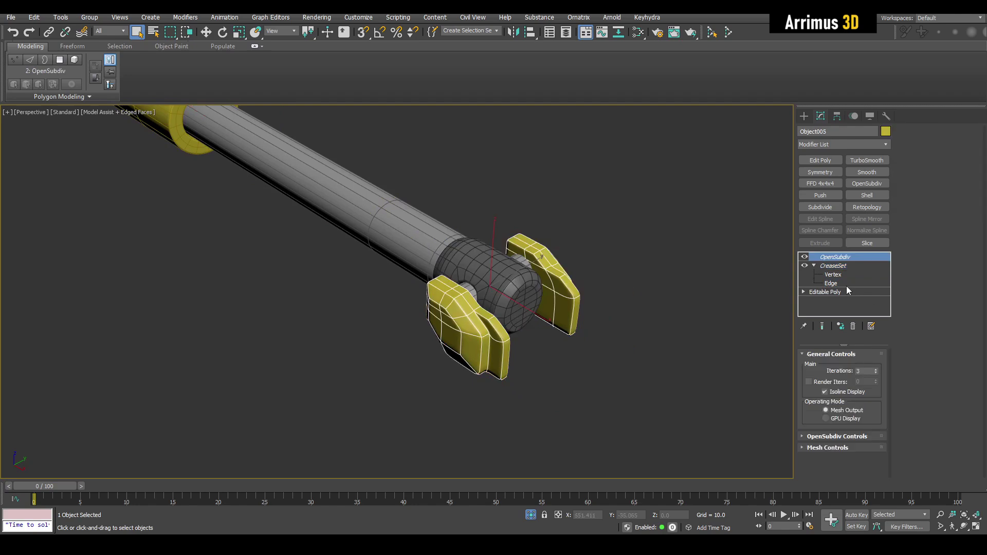
{"action": "left_click", "coordinate": [833, 284]}
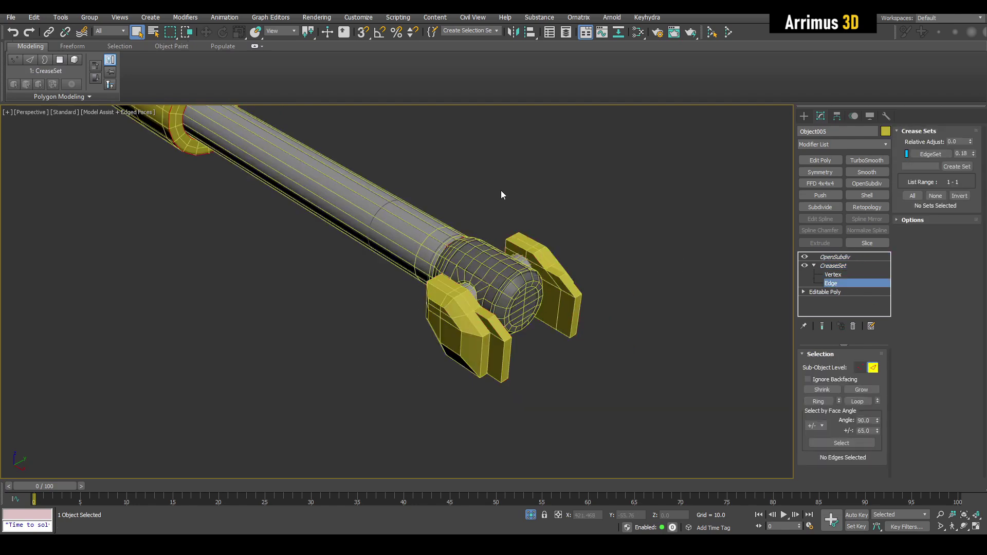
{"action": "scroll", "coordinate": [610, 282], "scroll_direction": "up", "scroll_amount": 5}
Select the rod head's crease edges by face angle, with 90 and a tolerance of 65, and isolate the head
{"action": "left_click", "coordinate": [851, 267]}
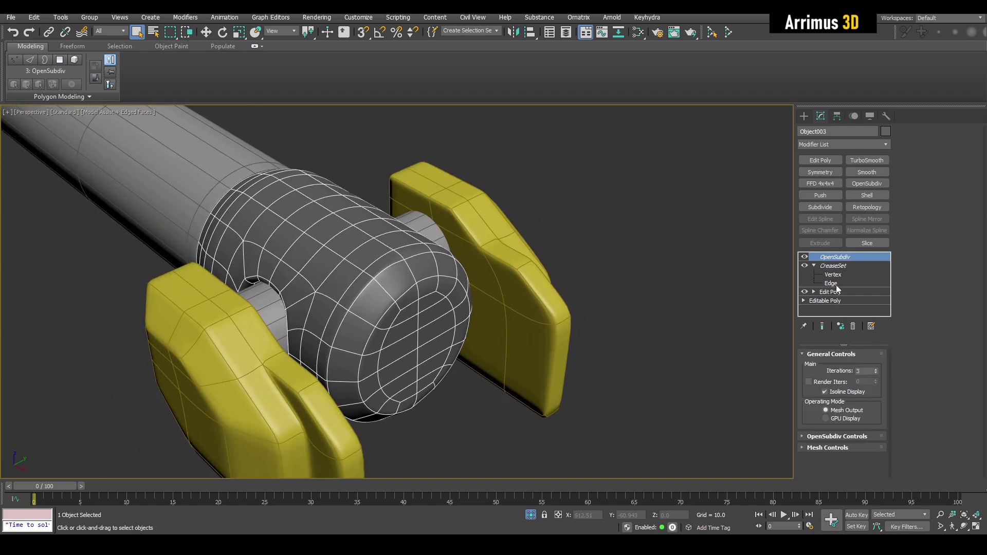
{"action": "left_click", "coordinate": [836, 286]}
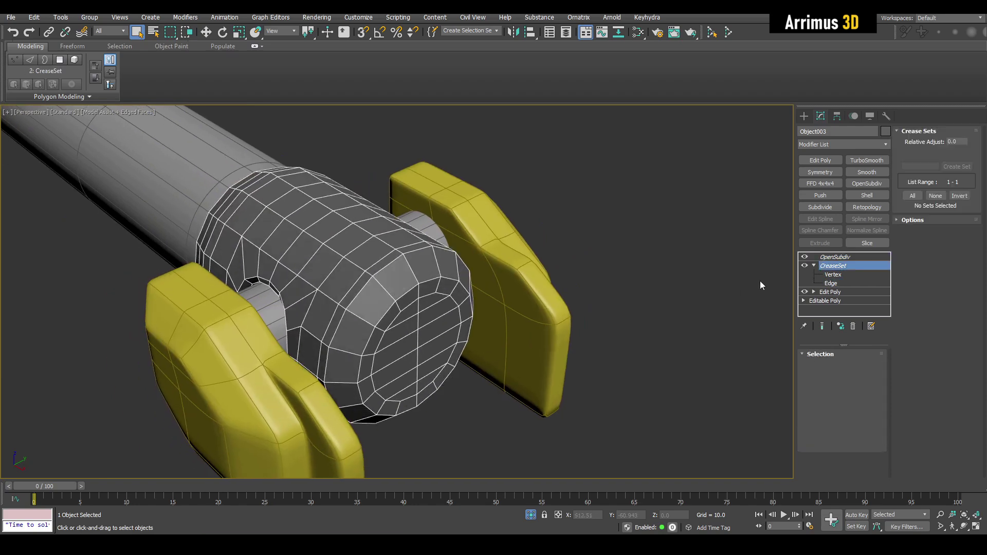
{"action": "scroll", "coordinate": [632, 305], "scroll_direction": "up", "scroll_amount": 5}
{"action": "middle_click_drag", "start_coordinate": [630, 300], "coordinate": [707, 288]}
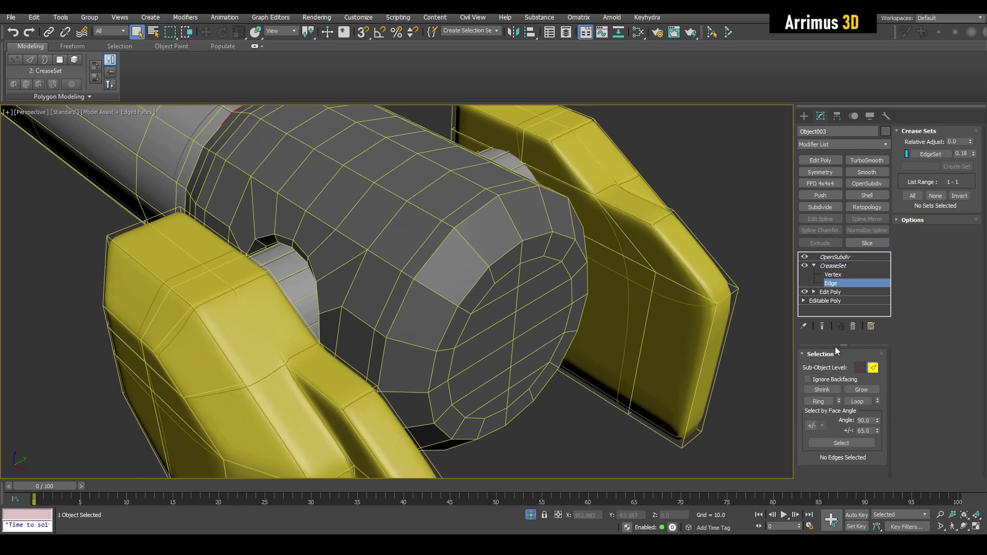
{"action": "left_click", "coordinate": [868, 441]}
{"action": "middle_click_drag", "start_coordinate": [488, 274], "coordinate": [530, 278]}
{"action": "key", "text": "2"}
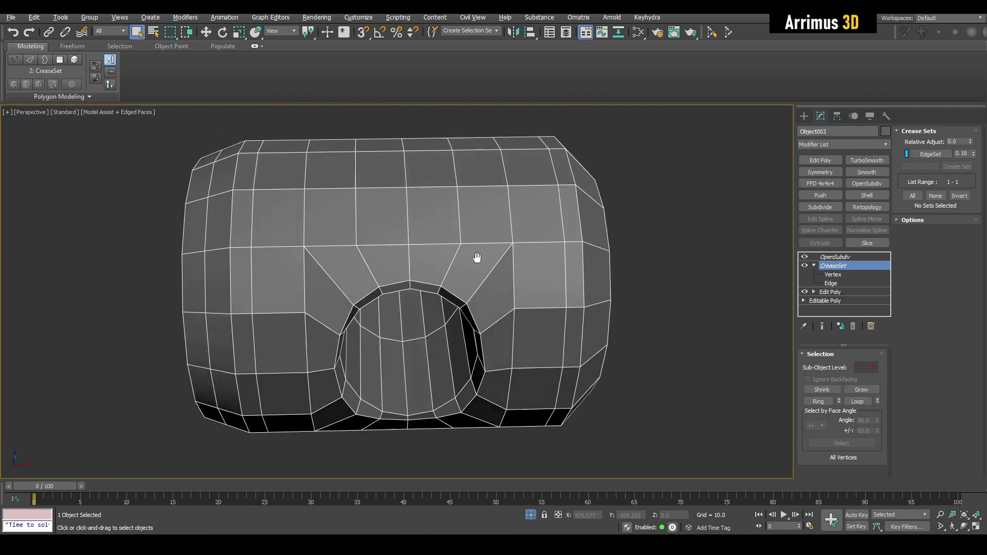
{"action": "key", "text": "2"}
Inspect the selected crease edges around the isolated rod head and its pin hole, and open the EdgeSet options
{"action": "middle_click_drag", "start_coordinate": [476, 258], "coordinate": [555, 291], "text": "alt"}
{"action": "scroll", "coordinate": [511, 295], "scroll_direction": "up", "scroll_amount": 4}
{"action": "scroll", "coordinate": [513, 293], "scroll_direction": "down", "scroll_amount": 3}
{"action": "scroll", "coordinate": [529, 285], "scroll_direction": "down", "scroll_amount": 4}
{"action": "scroll", "coordinate": [348, 234], "scroll_direction": "up", "scroll_amount": 3}
{"action": "key", "text": "alt+x"}
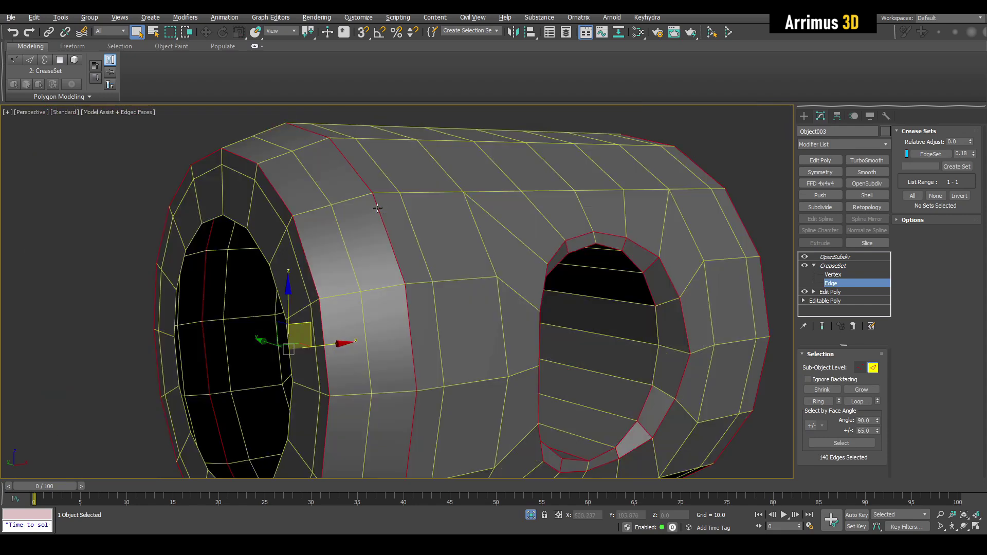
{"action": "mouse_move", "coordinate": [377, 208]}
{"action": "middle_mouse_down", "text": "alt"}
{"action": "mouse_move", "coordinate": [575, 245]}
{"action": "mouse_move", "coordinate": [488, 244]}
{"action": "mouse_move", "coordinate": [787, 244]}
{"action": "middle_mouse_up", "text": "alt"}
{"action": "right_click", "coordinate": [930, 154]}
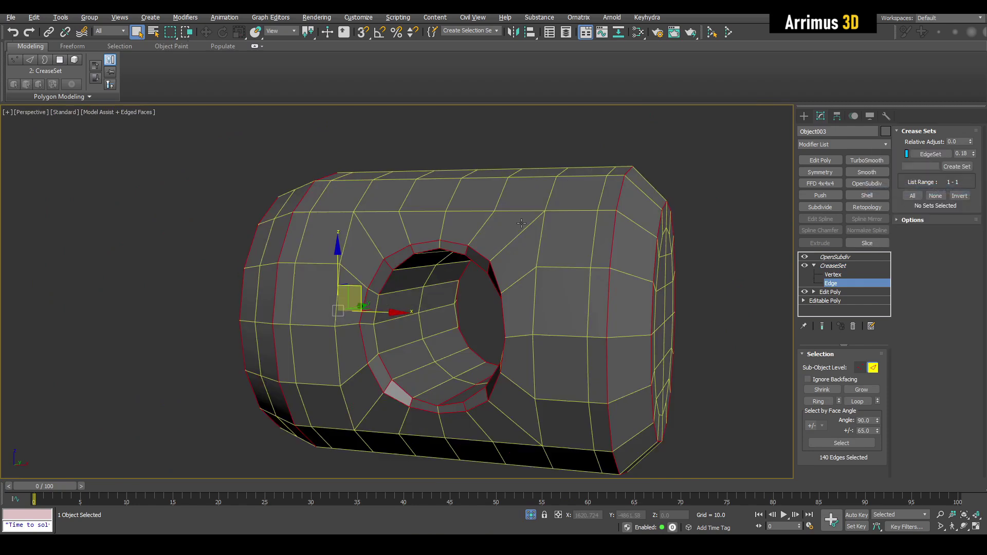
Ring-select the short edges across the pin hole's bevel on the rod head and subtract them from the crease set
{"action": "scroll", "coordinate": [521, 223], "scroll_direction": "up", "scroll_amount": 5}
{"action": "key", "text": "alt+x"}
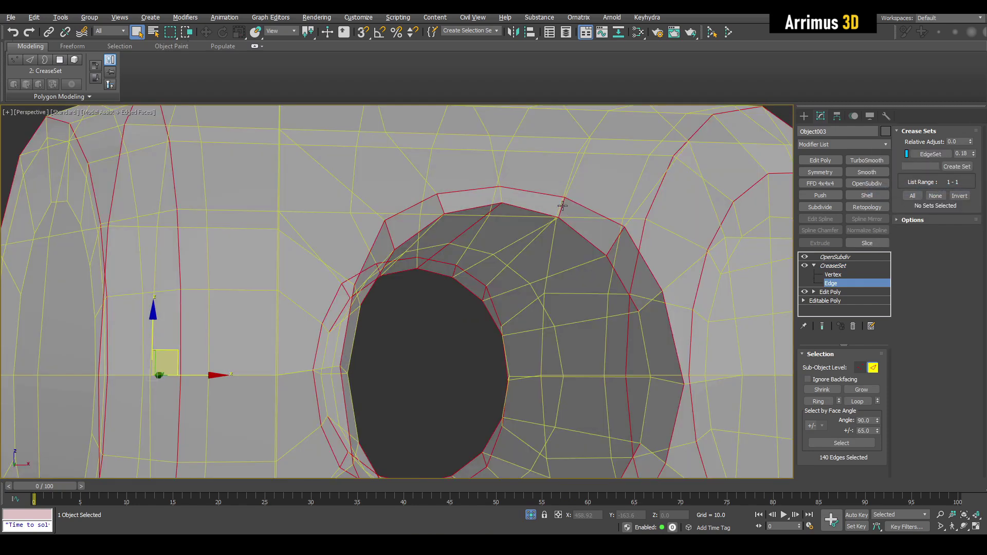
{"action": "left_click", "coordinate": [562, 206]}
{"action": "scroll", "coordinate": [562, 205], "scroll_direction": "down", "scroll_amount": 3}
{"action": "scroll", "coordinate": [482, 248], "scroll_direction": "up", "scroll_amount": 4}
{"action": "key", "text": "alt+x"}
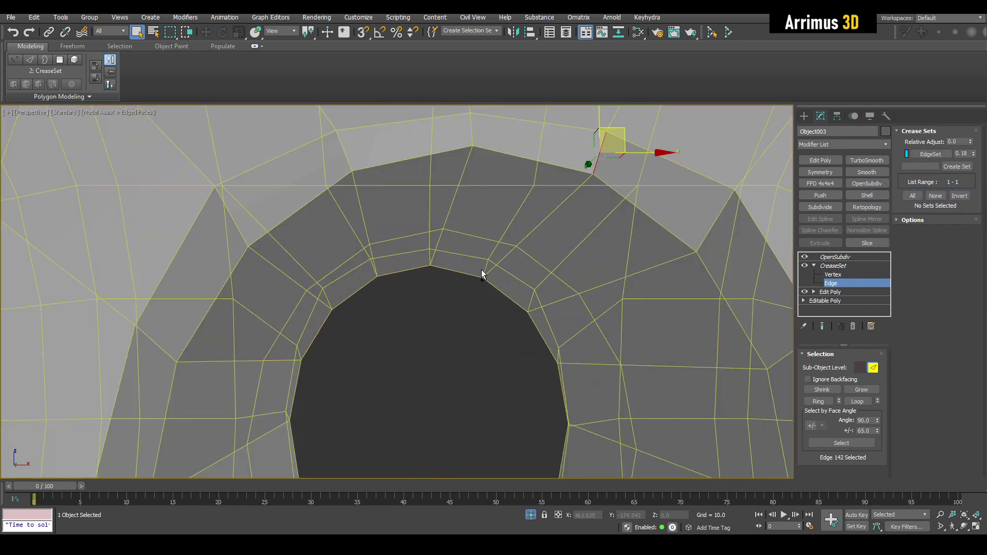
{"action": "scroll", "coordinate": [484, 270], "scroll_direction": "down", "scroll_amount": 6}
{"action": "key", "text": "alt+x"}
{"action": "mouse_move", "coordinate": [359, 262]}
{"action": "middle_mouse_down", "text": "alt"}
{"action": "mouse_move", "coordinate": [516, 245]}
{"action": "mouse_move", "coordinate": [492, 257]}
{"action": "middle_mouse_up", "text": "alt"}
{"action": "scroll", "coordinate": [515, 244], "scroll_direction": "up", "scroll_amount": 3}
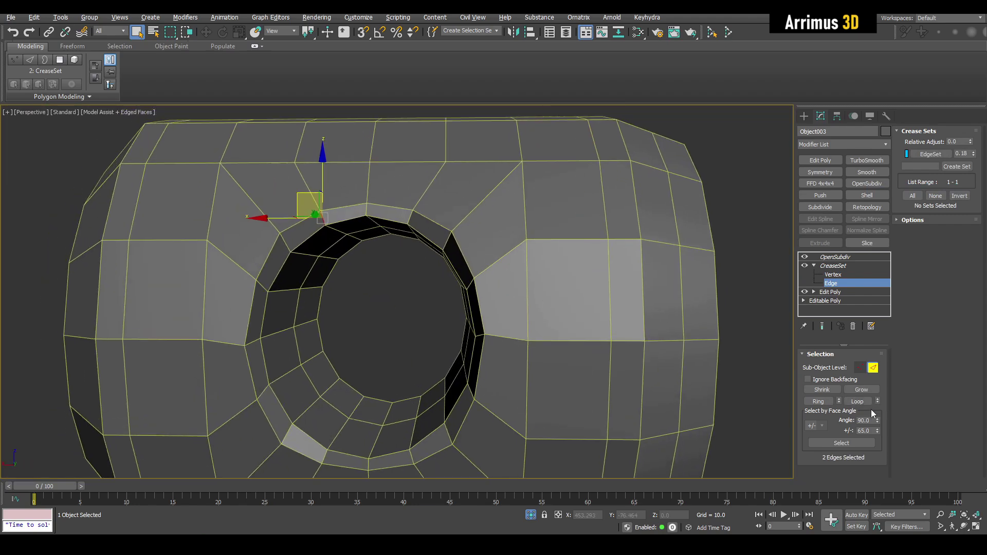
{"action": "left_click", "coordinate": [817, 401]}
{"action": "right_click", "coordinate": [910, 160]}
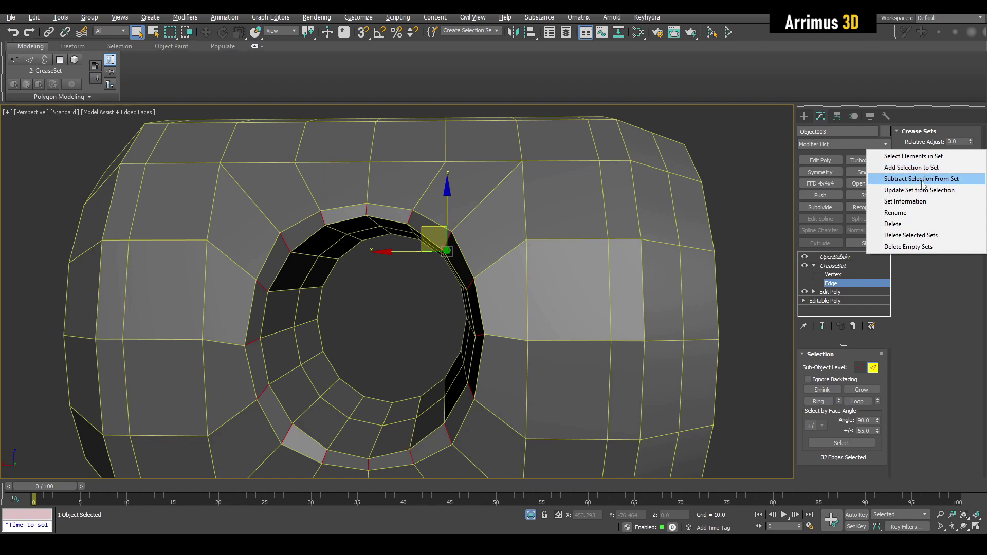
{"action": "left_click", "coordinate": [923, 177]}
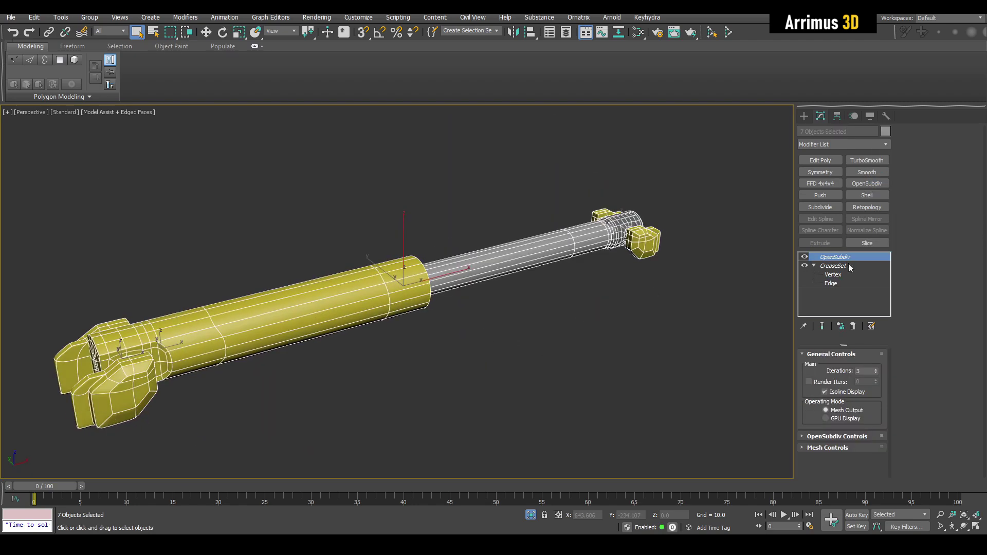
Delete the OpenSubdiv modifier from the seven selected piston parts and save the scene
{"action": "right_click", "coordinate": [845, 256]}
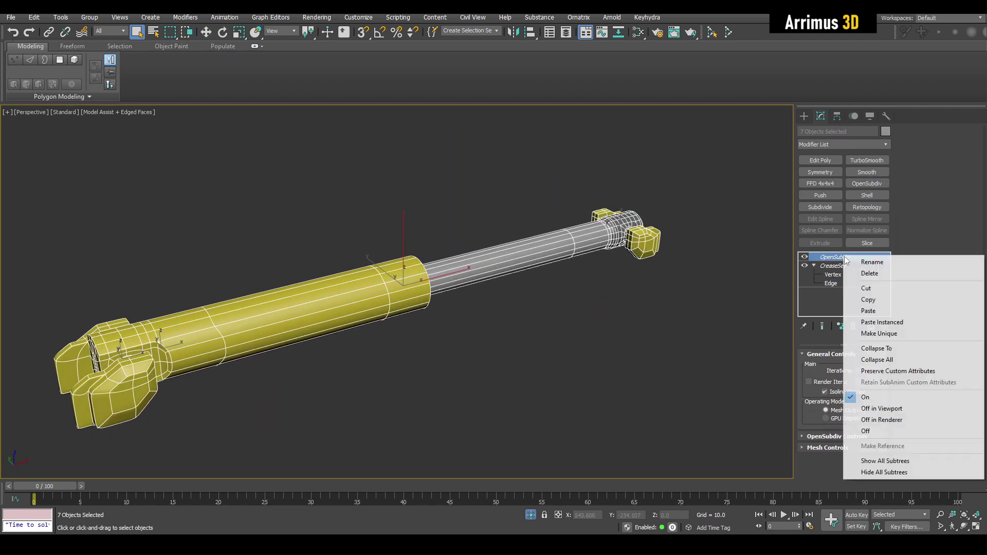
{"action": "left_click", "coordinate": [854, 276]}
{"action": "left_click", "coordinate": [654, 333]}
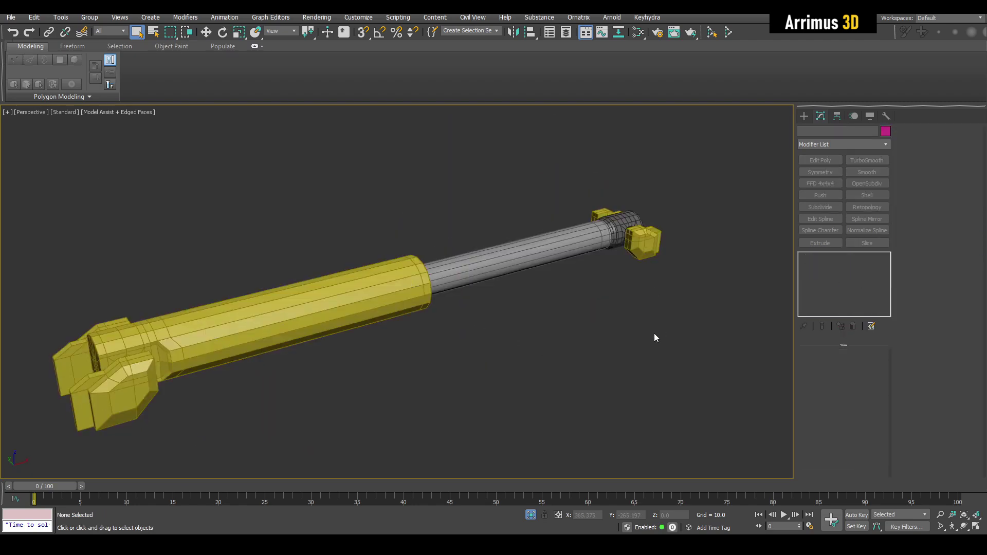
{"action": "middle_click_drag", "start_coordinate": [654, 333], "coordinate": [595, 242], "text": "alt"}
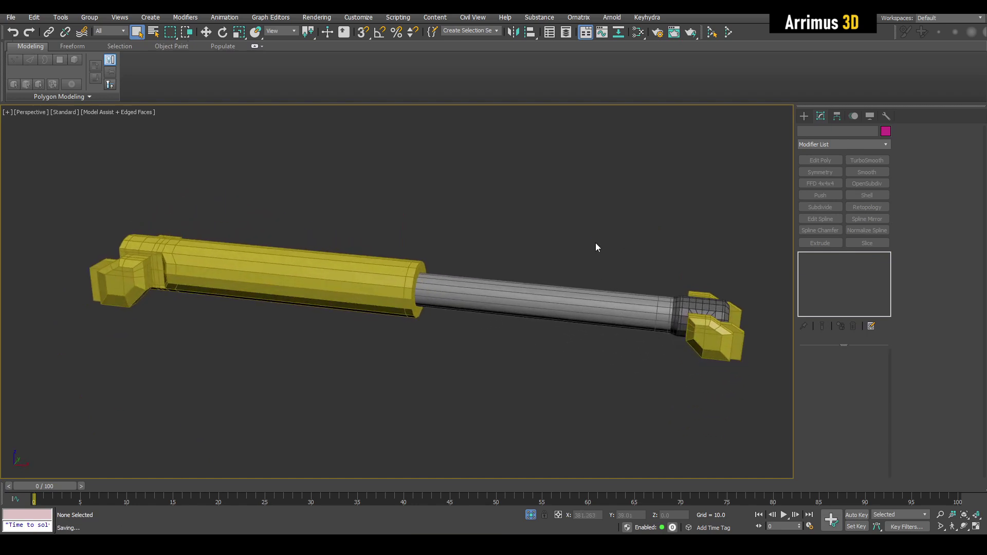
Try moving the rod-end plates away from the piston rod, and cancel the move
{"action": "middle_click_drag", "start_coordinate": [700, 353], "coordinate": [694, 252]}
{"action": "left_click", "coordinate": [673, 350]}
{"action": "key", "text": "w"}
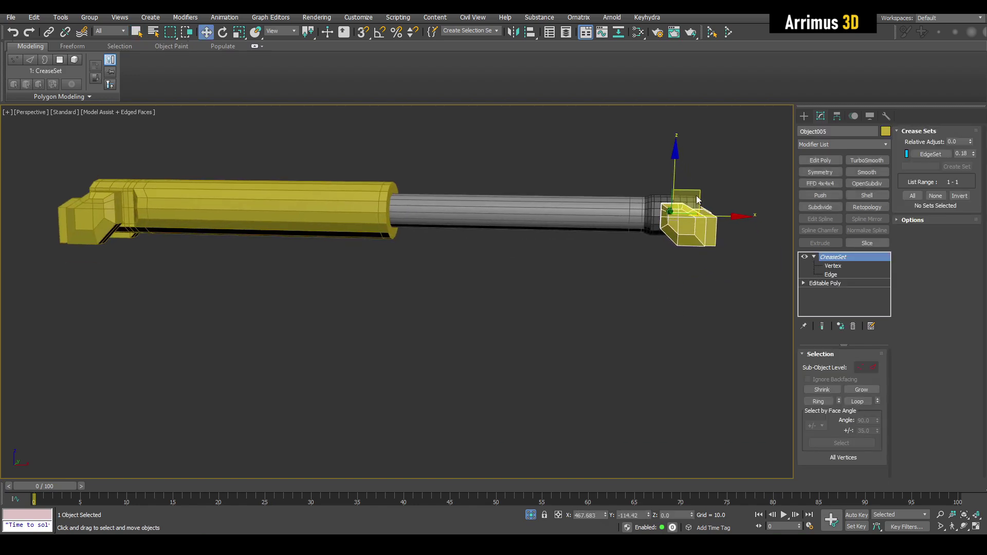
{"action": "left_click_drag", "start_coordinate": [701, 191], "coordinate": [660, 284]}
{"action": "right_click", "coordinate": [660, 284]}
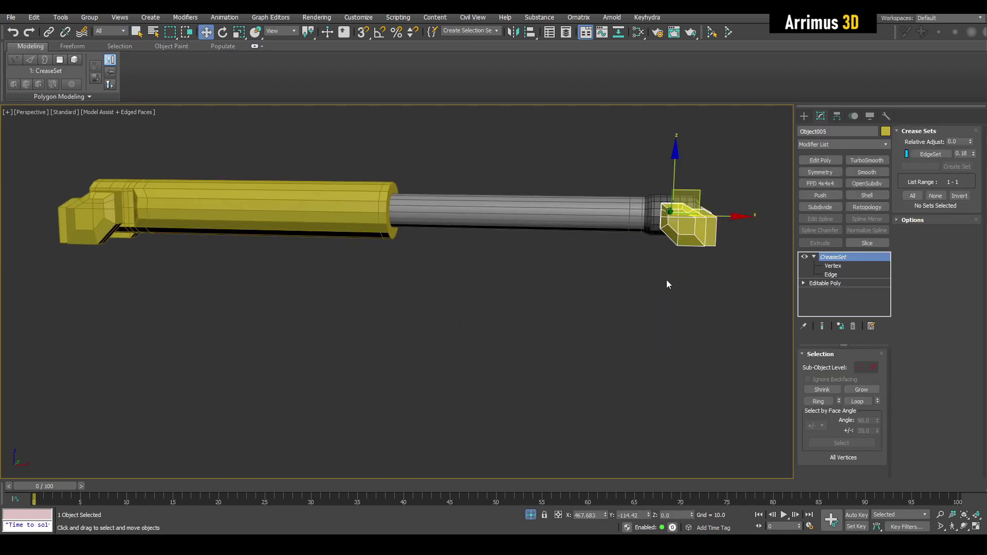
{"action": "left_click", "coordinate": [656, 199]}
{"action": "middle_click_drag", "start_coordinate": [663, 202], "coordinate": [633, 249]}
{"action": "key", "text": "q"}
{"action": "left_click", "coordinate": [669, 211]}
{"action": "middle_click_drag", "start_coordinate": [440, 249], "coordinate": [547, 291]}
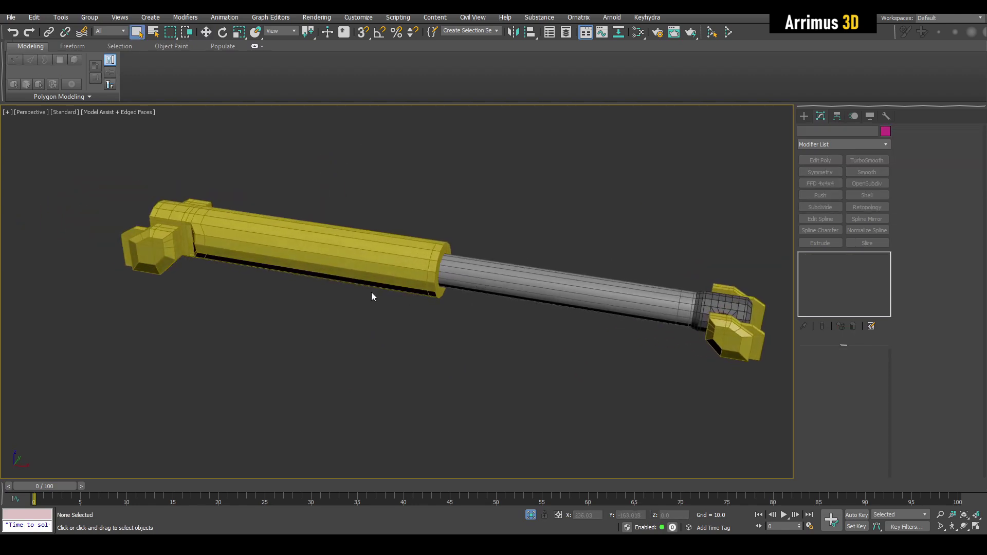
Assign a LookAt constraint to the piston barrel targeting the rod head, with Keep Initial Offset enabled
{"action": "middle_click_drag", "start_coordinate": [192, 254], "coordinate": [337, 251], "text": "alt"}
{"action": "left_click", "coordinate": [337, 251]}
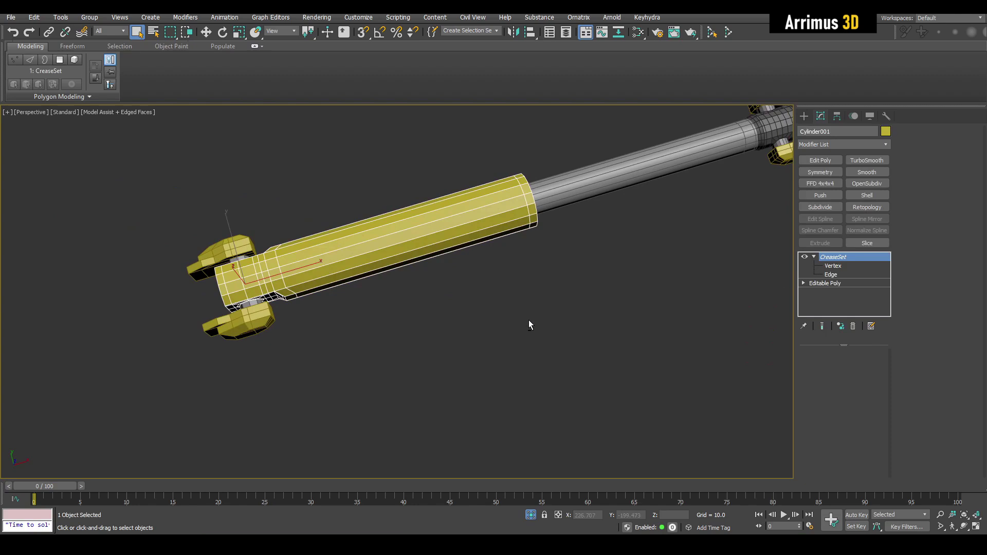
{"action": "middle_click_drag", "start_coordinate": [529, 319], "coordinate": [505, 293], "text": "alt"}
{"action": "middle_click_drag", "start_coordinate": [588, 290], "coordinate": [427, 268]}
{"action": "middle_click_drag", "start_coordinate": [427, 267], "coordinate": [432, 249], "text": "alt"}
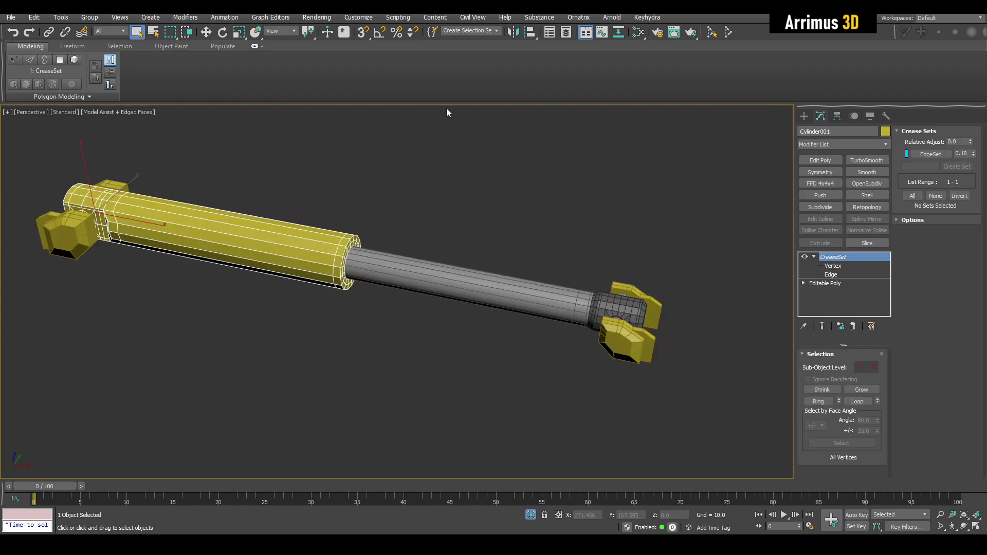
{"action": "left_click", "coordinate": [224, 17]}
{"action": "mouse_move", "coordinate": [251, 76]}
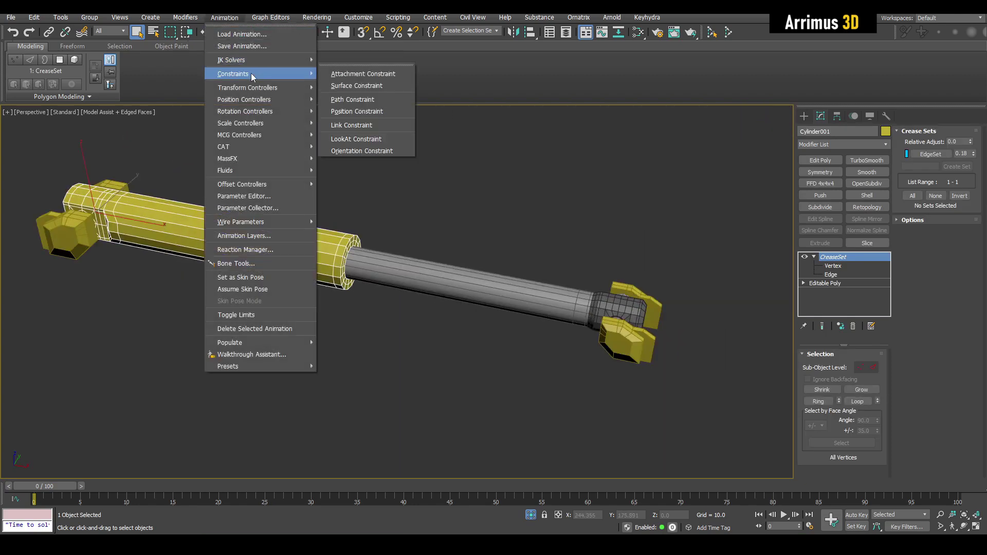
{"action": "left_click", "coordinate": [370, 138]}
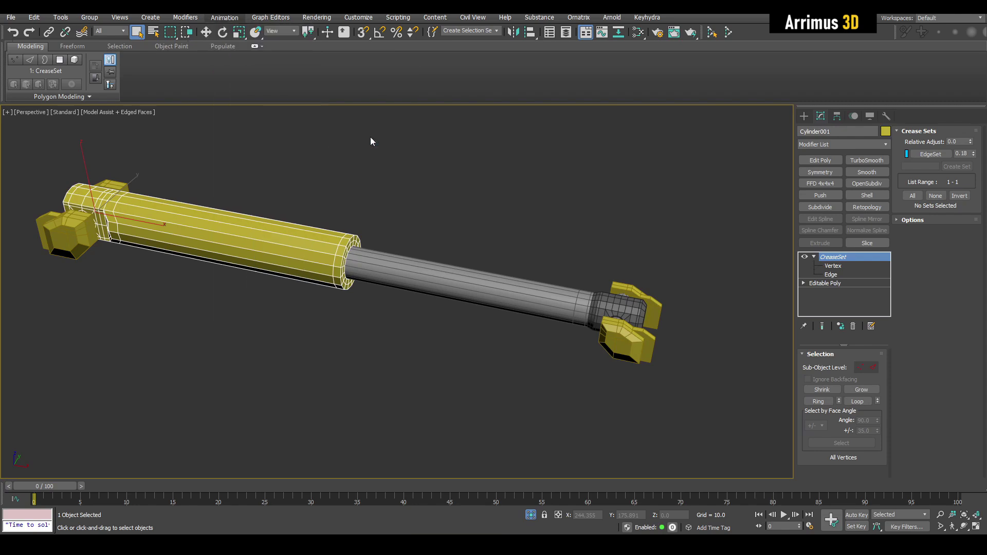
{"action": "left_click", "coordinate": [632, 307]}
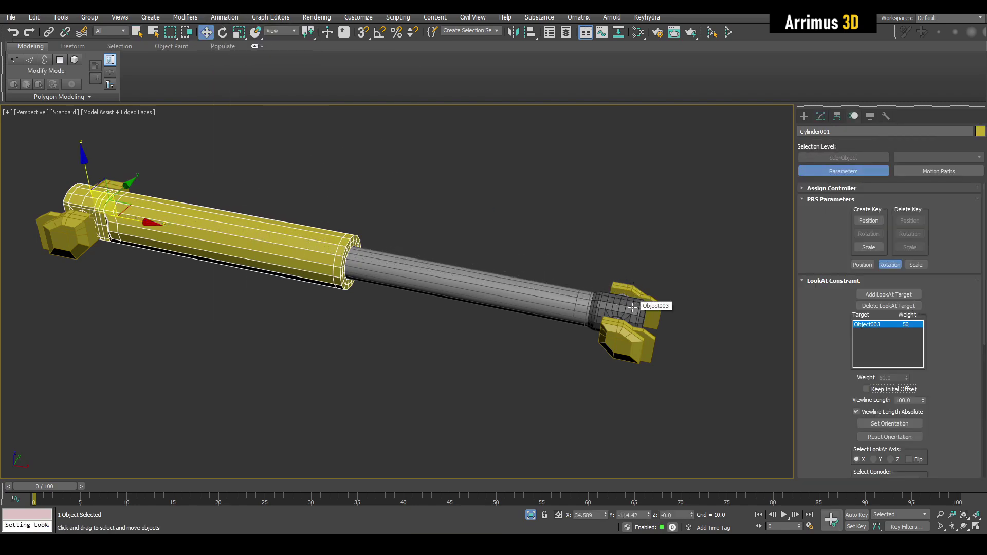
{"action": "left_click", "coordinate": [940, 243]}
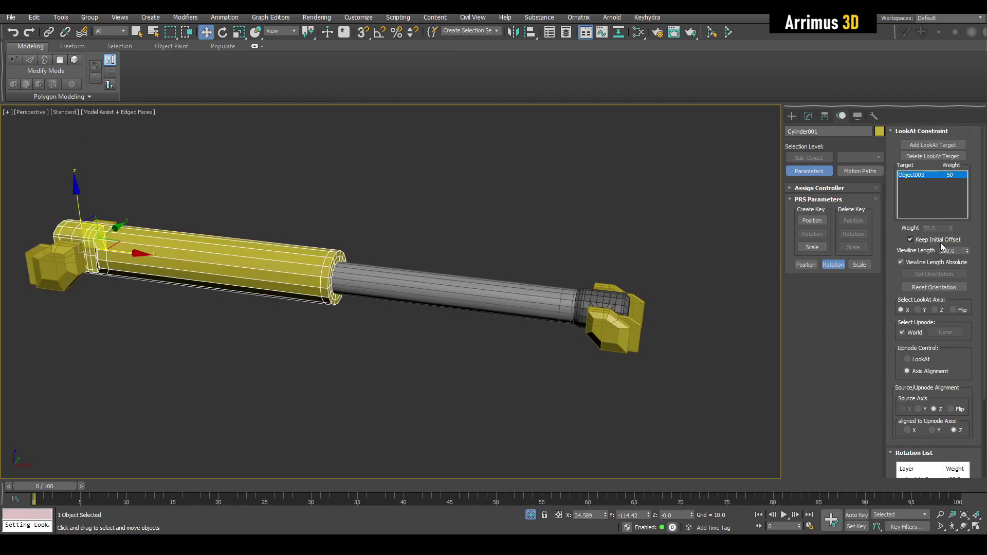
Link the rod head to the rod-end plates as their child
{"action": "left_click", "coordinate": [615, 334]}
{"action": "middle_click_drag", "start_coordinate": [619, 327], "coordinate": [567, 302]}
{"action": "scroll", "coordinate": [582, 253], "scroll_direction": "up", "scroll_amount": 5}
{"action": "key", "text": "q"}
{"action": "left_click", "coordinate": [600, 220]}
{"action": "middle_click_drag", "start_coordinate": [596, 218], "coordinate": [556, 198]}
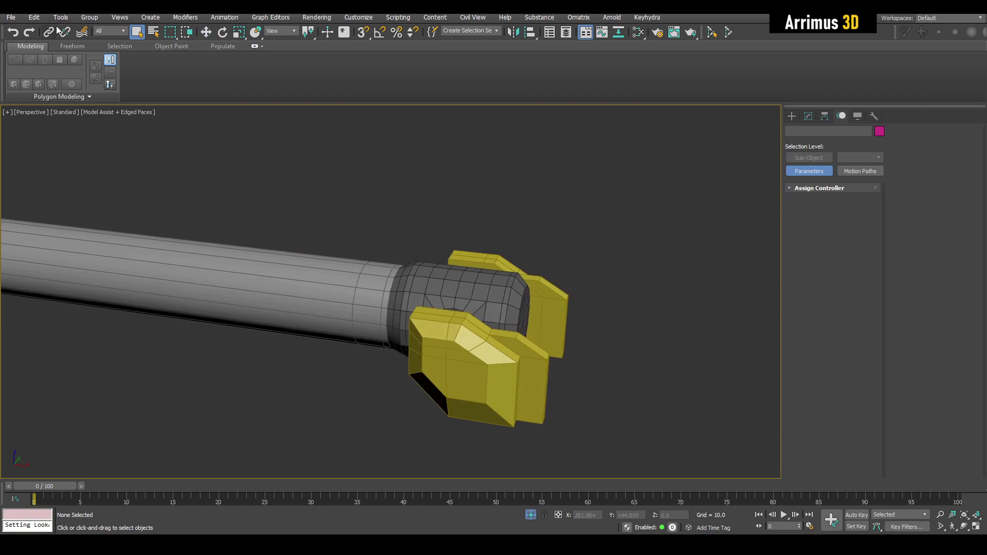
{"action": "middle_click_drag", "start_coordinate": [355, 177], "coordinate": [425, 191], "text": "alt"}
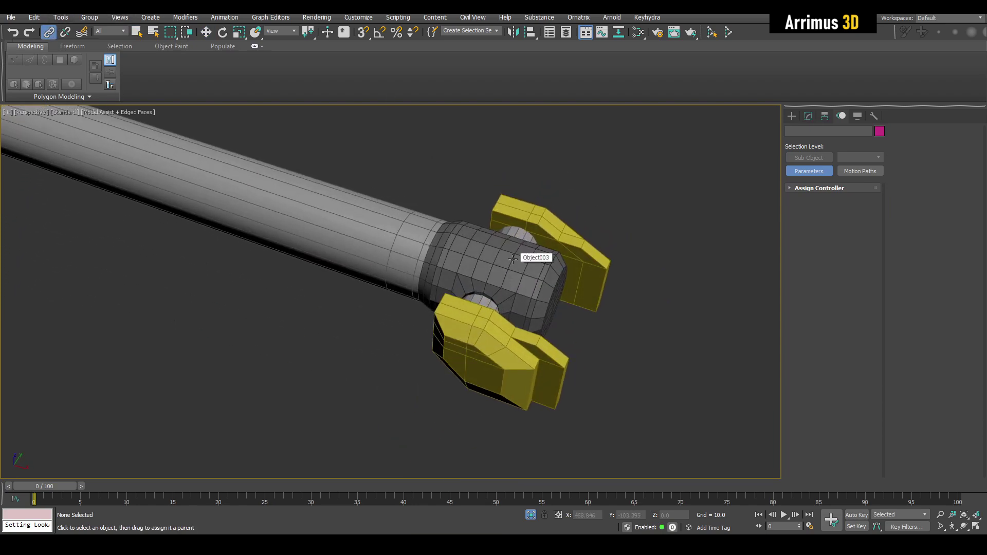
{"action": "left_click_drag", "start_coordinate": [513, 258], "coordinate": [487, 341]}
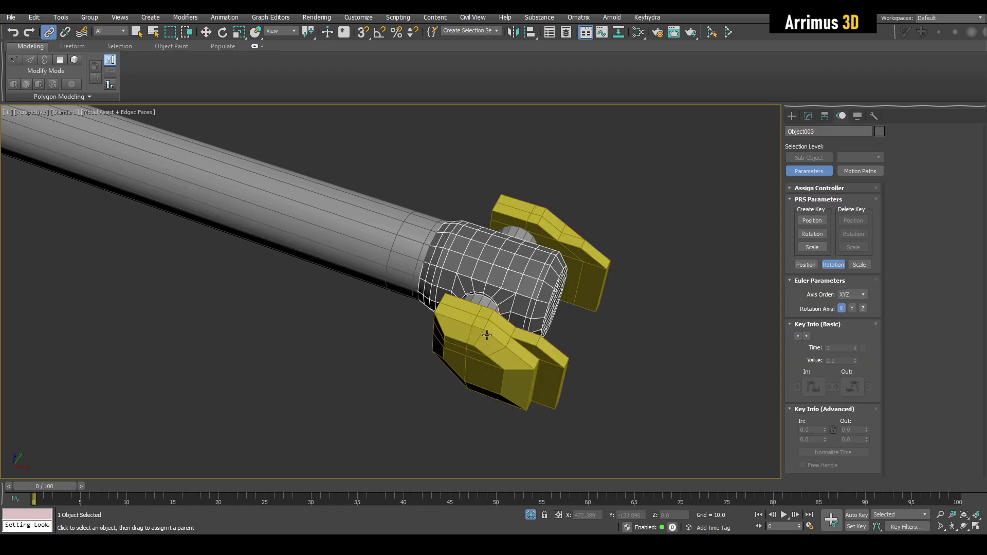
Move the rod-end plates temporarily to test the head's link and the barrel's LookAt constraint
{"action": "middle_click_drag", "start_coordinate": [487, 337], "coordinate": [357, 299]}
{"action": "key", "text": "q"}
{"action": "left_click", "coordinate": [486, 347]}
{"action": "key", "text": "w"}
{"action": "scroll", "coordinate": [487, 346], "scroll_direction": "down", "scroll_amount": 5}
{"action": "left_click_drag", "start_coordinate": [357, 299], "coordinate": [355, 214]}
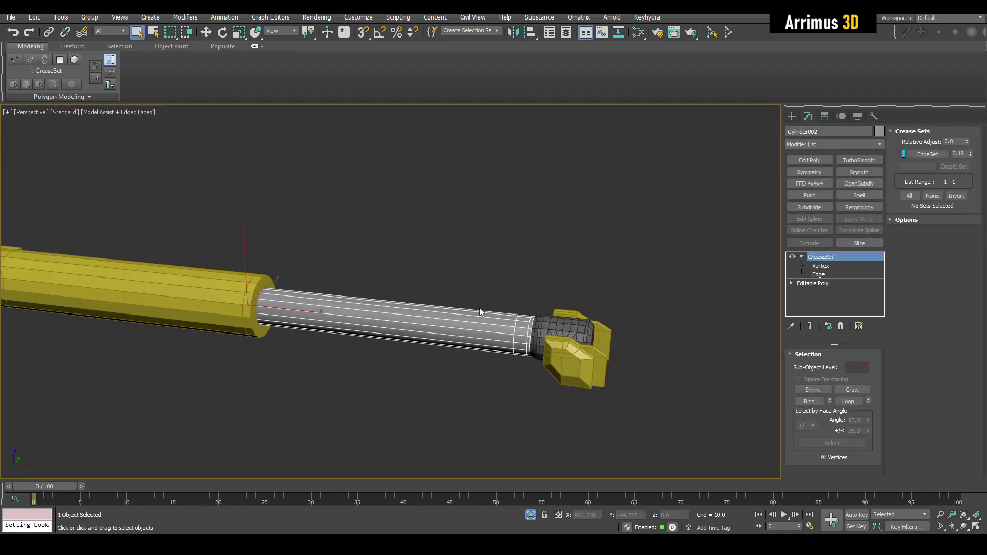
Assign a LookAt constraint to the piston rod targeting the rod head, with Keep Initial Offset enabled
{"action": "left_click", "coordinate": [233, 18]}
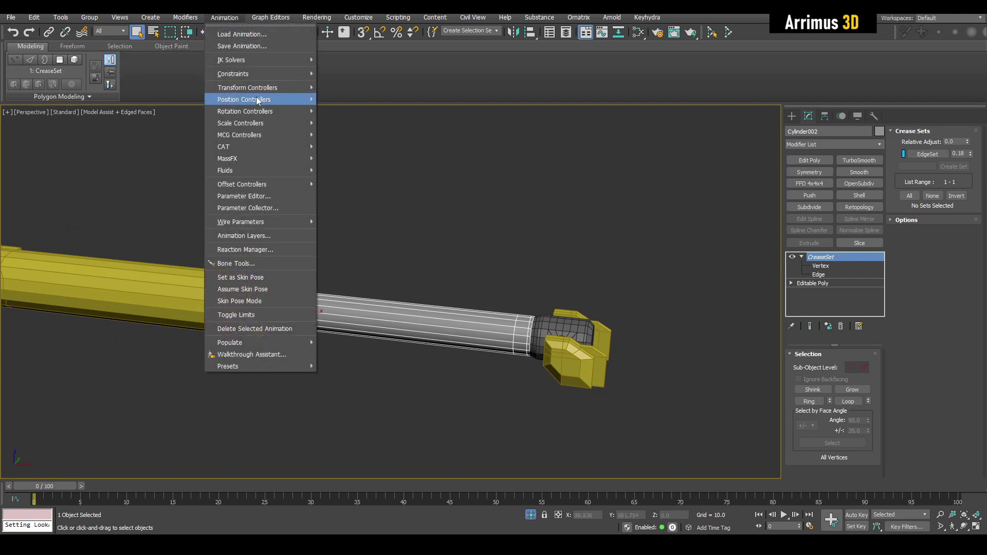
{"action": "mouse_move", "coordinate": [259, 76]}
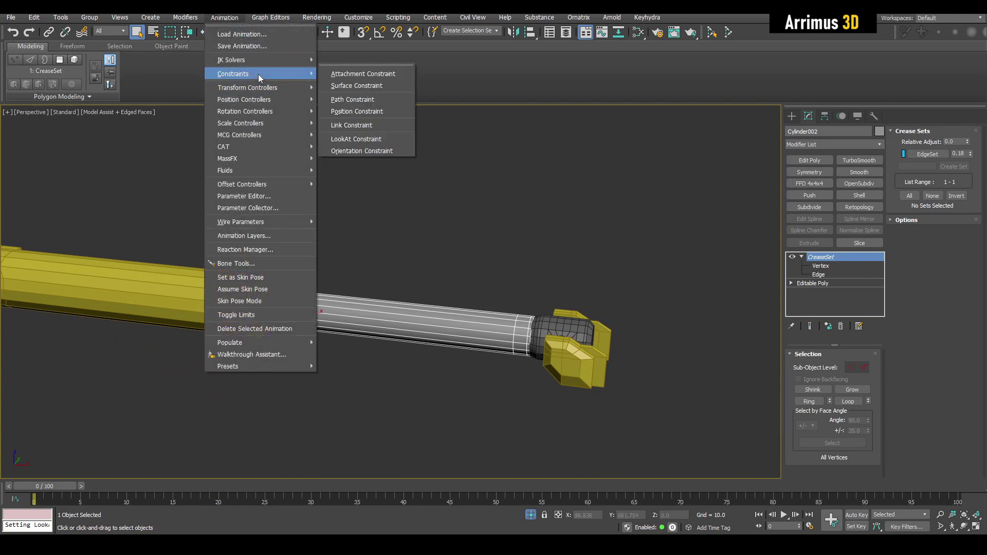
{"action": "left_click", "coordinate": [379, 138]}
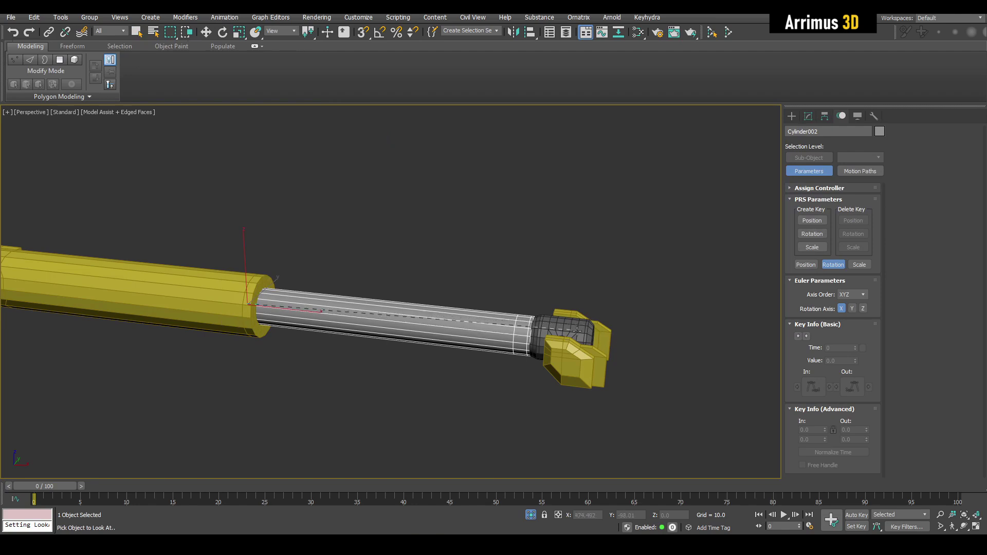
{"action": "left_click", "coordinate": [578, 331]}
{"action": "left_click", "coordinate": [954, 240]}
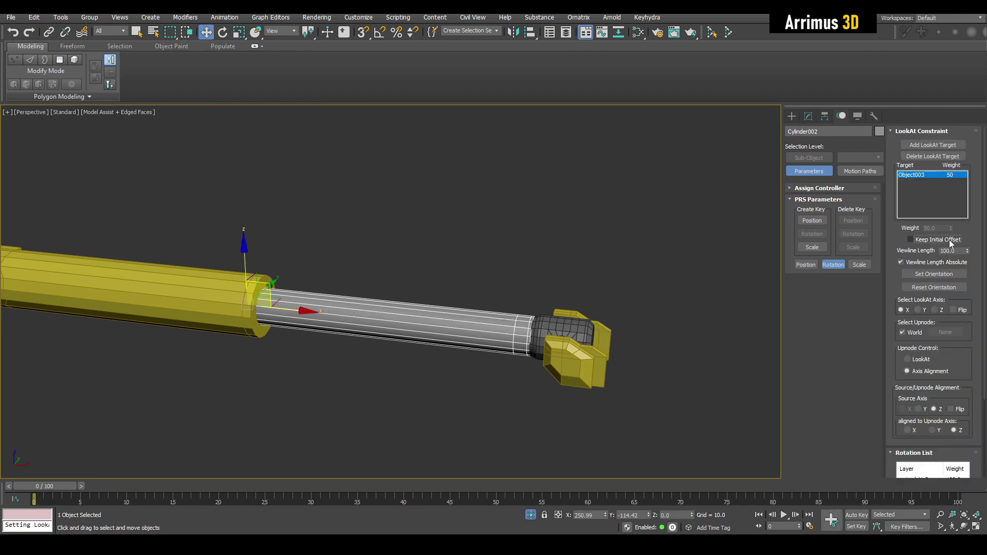
Link the piston rod to the rod head as its child
{"action": "left_click_drag", "start_coordinate": [580, 325], "coordinate": [607, 267]}
{"action": "left_click", "coordinate": [49, 32]}
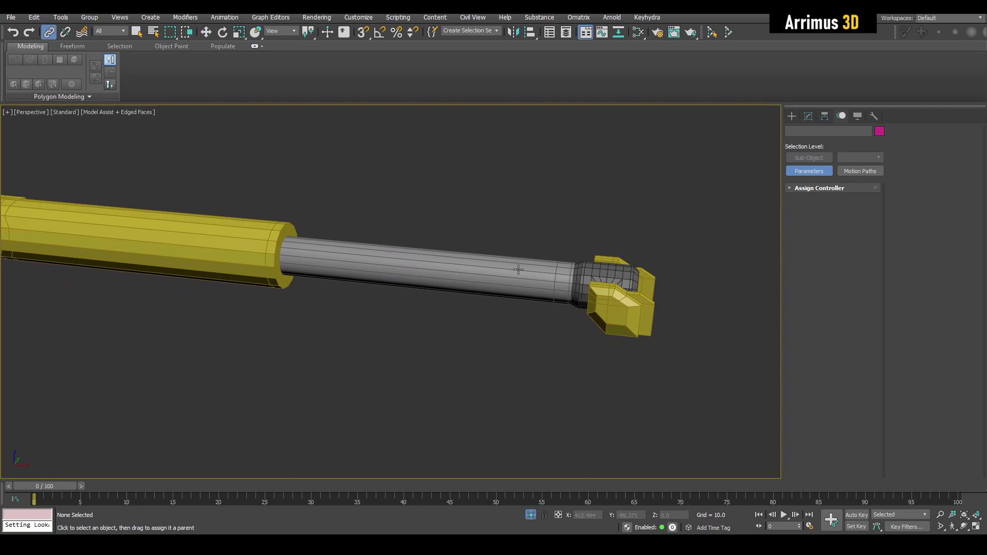
{"action": "left_click_drag", "start_coordinate": [518, 270], "coordinate": [615, 278]}
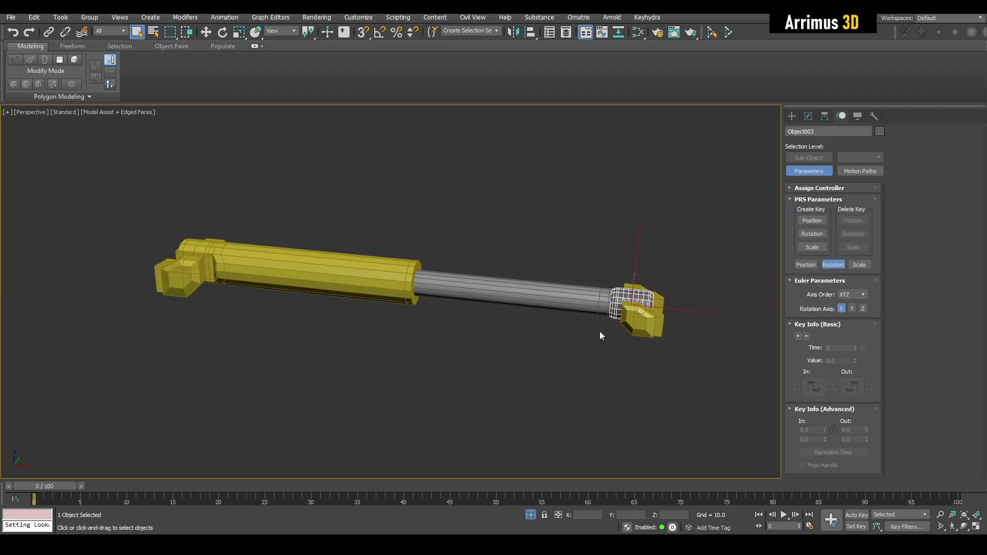
Assign a LookAt constraint to the rod head targeting the barrel-end plates, with Keep Initial Offset enabled
{"action": "mouse_move", "coordinate": [599, 335]}
{"action": "middle_mouse_down", "text": "alt"}
{"action": "mouse_move", "coordinate": [583, 334]}
{"action": "mouse_move", "coordinate": [596, 339]}
{"action": "middle_mouse_up", "text": "alt"}
{"action": "scroll", "coordinate": [610, 343], "scroll_direction": "up", "scroll_amount": 2}
{"action": "middle_click_drag", "start_coordinate": [659, 330], "coordinate": [658, 344], "text": "alt"}
{"action": "left_click_drag", "start_coordinate": [659, 345], "coordinate": [656, 335]}
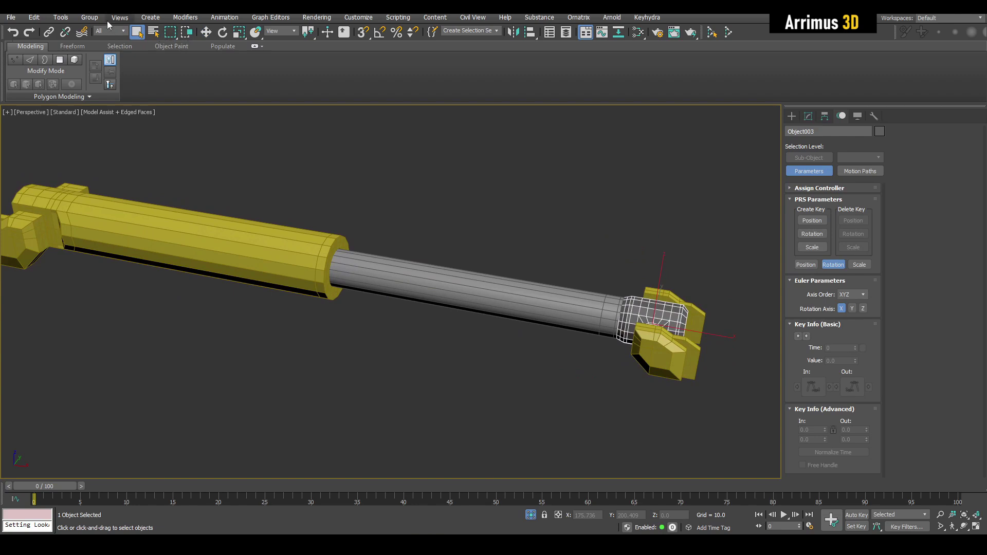
{"action": "left_click", "coordinate": [221, 17]}
{"action": "mouse_move", "coordinate": [251, 76]}
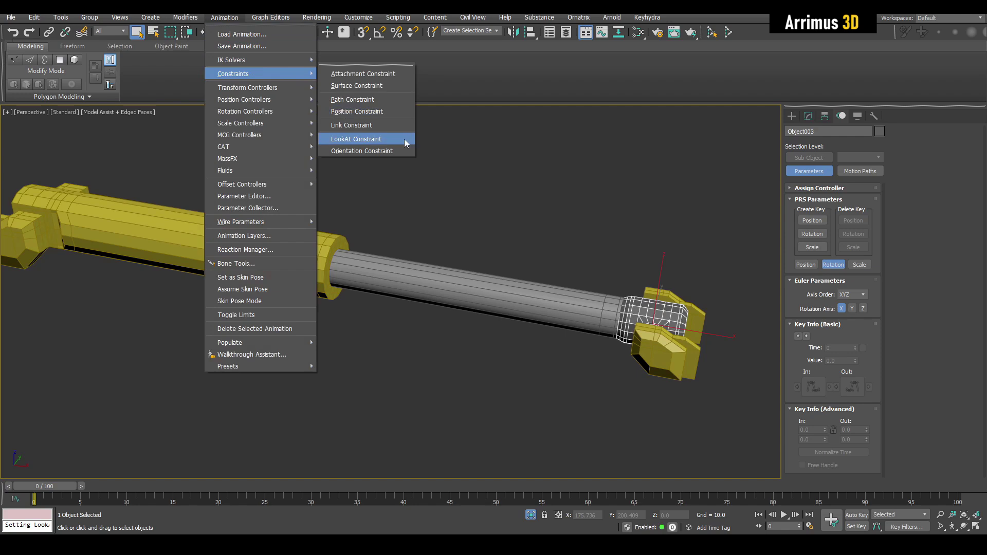
{"action": "left_click", "coordinate": [370, 139]}
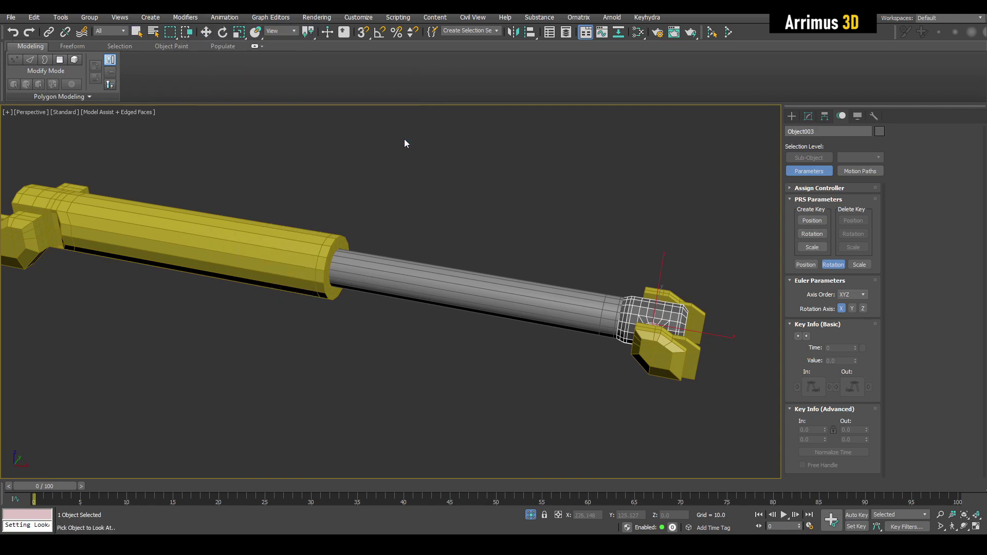
{"action": "left_click", "coordinate": [24, 236]}
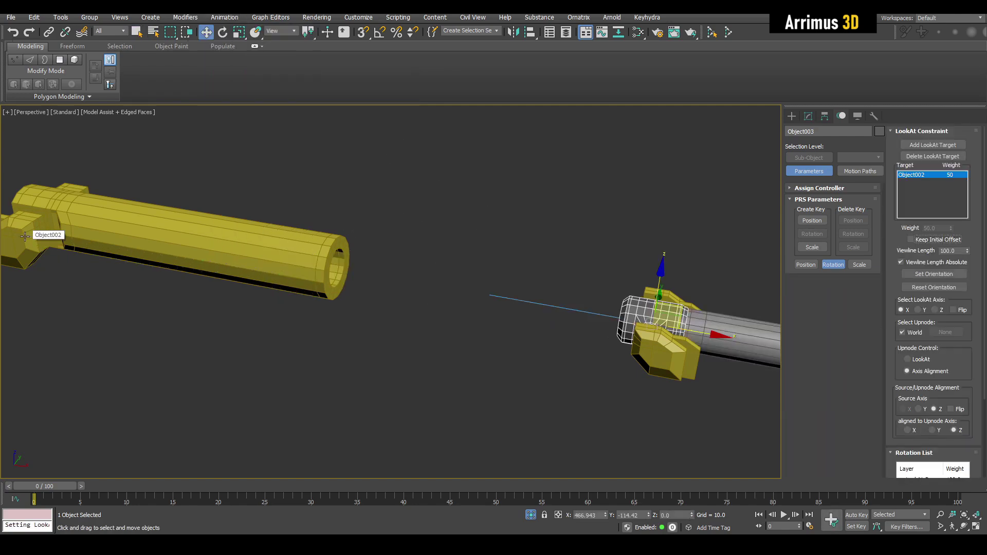
{"action": "left_click", "coordinate": [923, 241]}
{"action": "scroll", "coordinate": [585, 242], "scroll_direction": "down", "scroll_amount": 3}
{"action": "middle_click_drag", "start_coordinate": [585, 241], "coordinate": [621, 239], "text": "alt"}
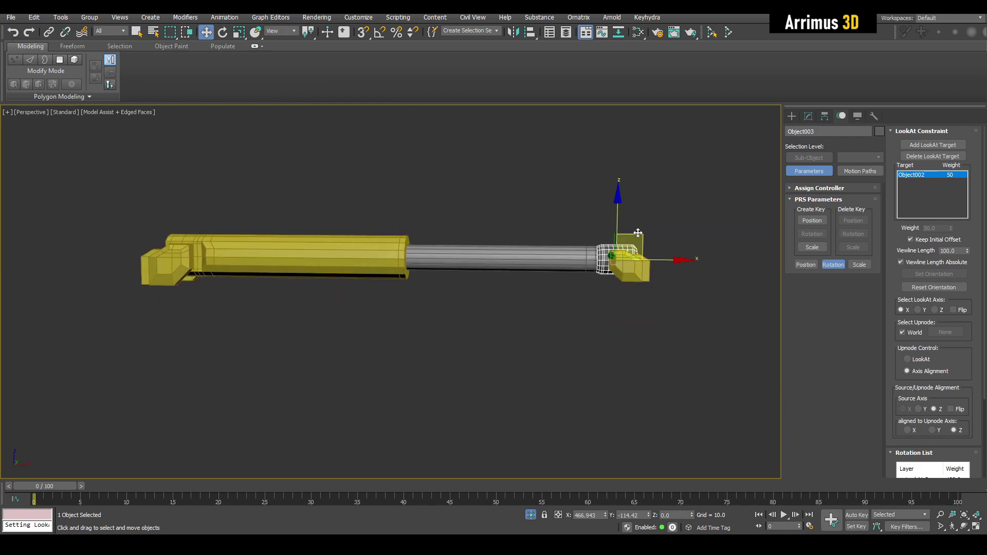
Move the rod-end plates to test how the head, rod and barrel follow, and undo the move
{"action": "mouse_move", "coordinate": [637, 233]}
{"action": "left_mouse_down"}
{"action": "mouse_move", "coordinate": [655, 298]}
{"action": "mouse_move", "coordinate": [655, 391]}
{"action": "mouse_move", "coordinate": [588, 208]}
{"action": "mouse_move", "coordinate": [427, 172]}
{"action": "mouse_move", "coordinate": [663, 121]}
{"action": "mouse_move", "coordinate": [651, 277]}
{"action": "mouse_move", "coordinate": [584, 365]}
{"action": "mouse_move", "coordinate": [553, 370]}
{"action": "mouse_move", "coordinate": [631, 199]}
{"action": "mouse_move", "coordinate": [658, 223]}
{"action": "mouse_move", "coordinate": [645, 234]}
{"action": "left_mouse_up"}
{"action": "middle_click_drag", "start_coordinate": [646, 234], "coordinate": [542, 212]}
{"action": "left_click", "coordinate": [525, 240]}
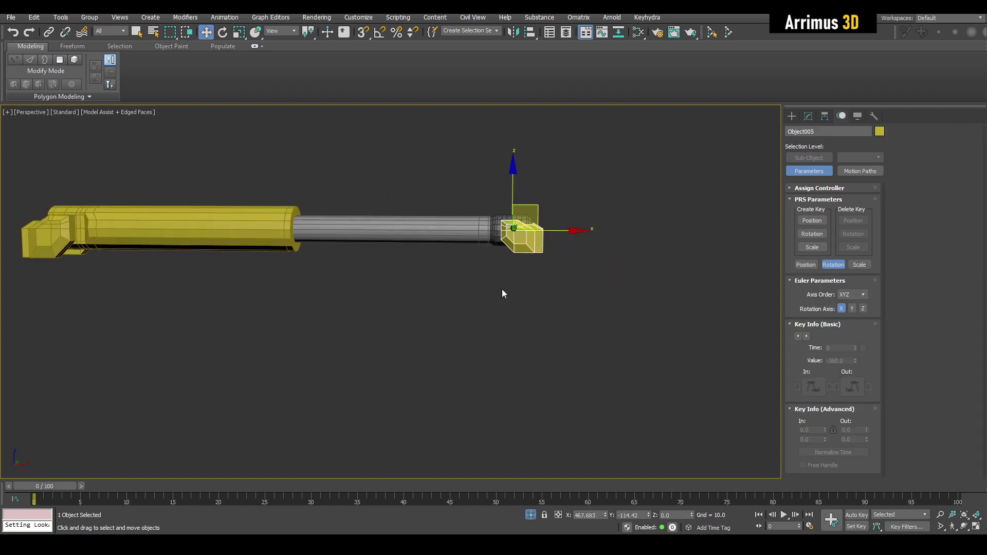
{"action": "middle_click_drag", "start_coordinate": [502, 290], "coordinate": [512, 291]}
{"action": "left_click_drag", "start_coordinate": [542, 211], "coordinate": [526, 313]}
{"action": "key", "text": "ctrl+z"}
Link the pin through the rod head to the rod-end plates as their child
{"action": "middle_click_drag", "start_coordinate": [525, 313], "coordinate": [529, 347], "text": "alt"}
{"action": "scroll", "coordinate": [529, 347], "scroll_direction": "up", "scroll_amount": 4}
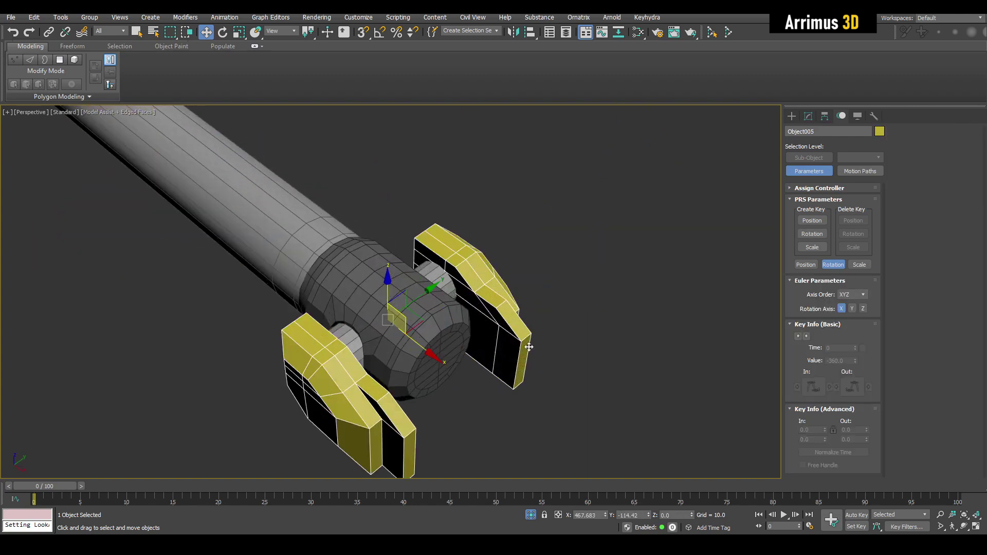
{"action": "key", "text": "q"}
{"action": "left_click", "coordinate": [479, 208]}
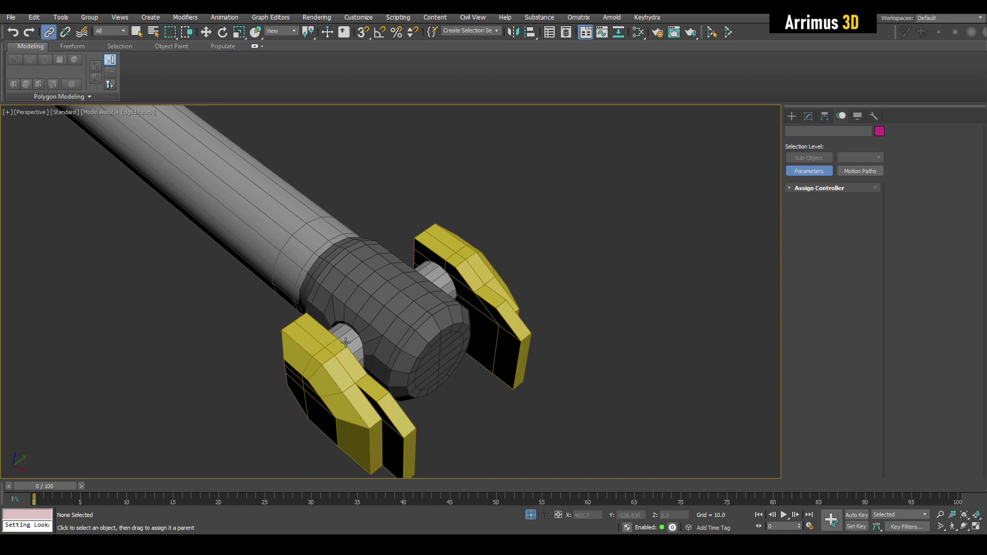
{"action": "left_click", "coordinate": [345, 342]}
{"action": "middle_click_drag", "start_coordinate": [345, 342], "coordinate": [350, 348]}
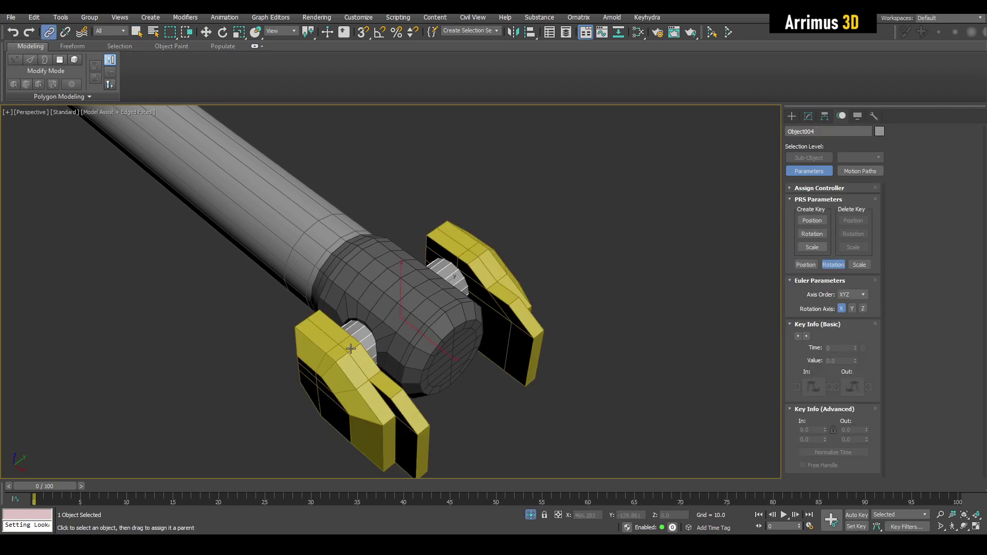
{"action": "key", "text": "q"}
{"action": "left_click", "coordinate": [354, 357]}
Swing the rod-end plates up and down and extend them again to test the complete piston rig
{"action": "middle_click_drag", "start_coordinate": [588, 245], "coordinate": [617, 234]}
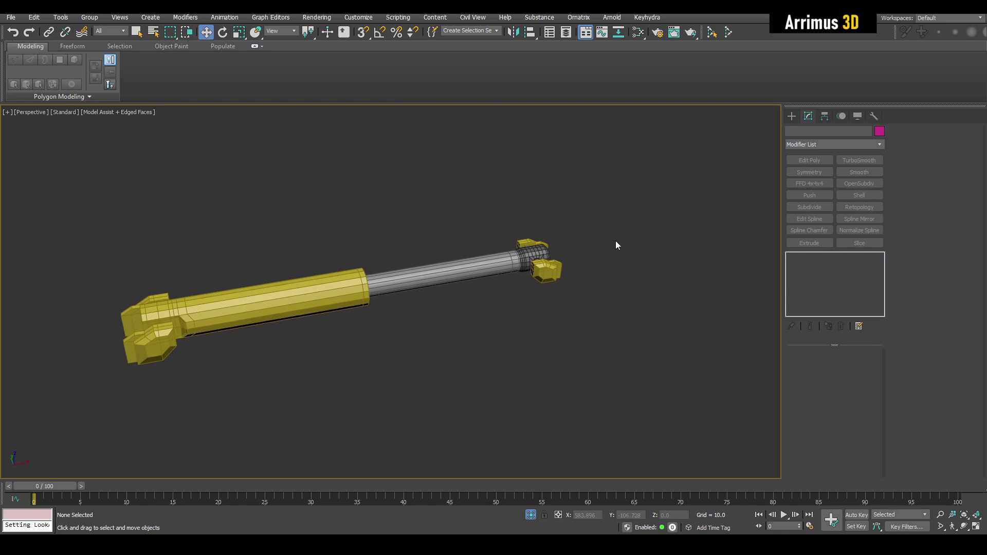
{"action": "left_click", "coordinate": [555, 284]}
{"action": "middle_click_drag", "start_coordinate": [555, 283], "coordinate": [568, 282]}
{"action": "left_click_drag", "start_coordinate": [583, 250], "coordinate": [480, 163]}
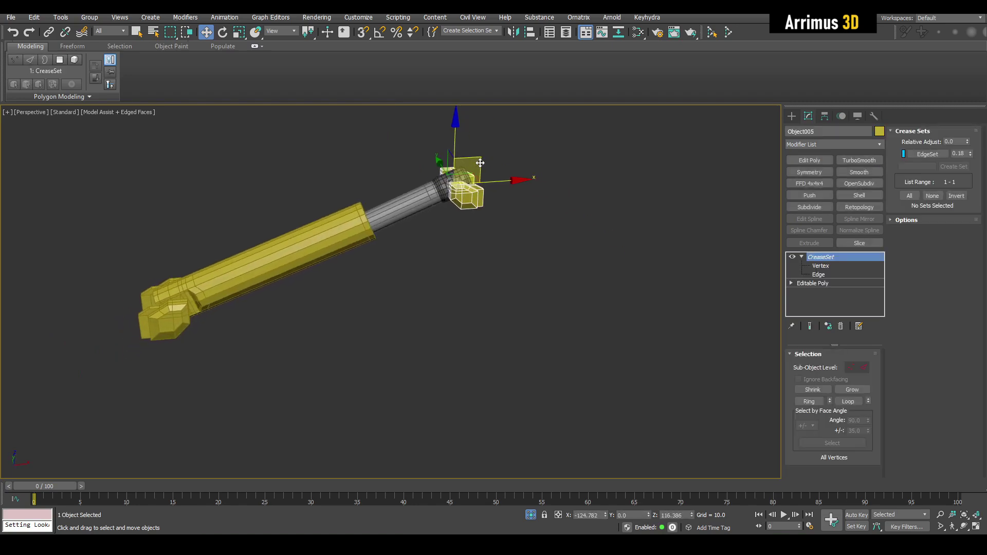
{"action": "middle_click_drag", "start_coordinate": [480, 162], "coordinate": [491, 263], "text": "alt"}
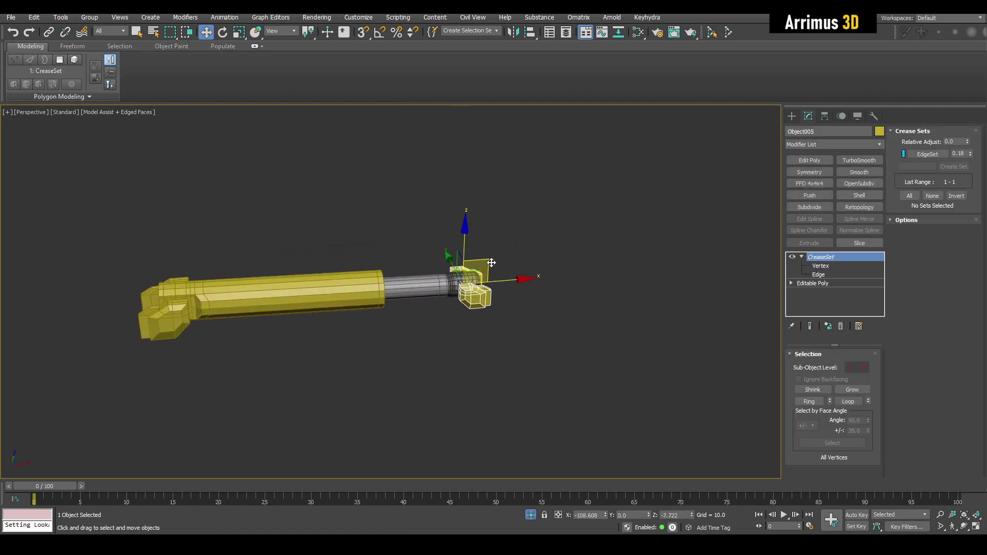
{"action": "left_click_drag", "start_coordinate": [491, 263], "coordinate": [581, 246]}
{"action": "key", "text": "q"}
{"action": "left_click", "coordinate": [518, 316]}
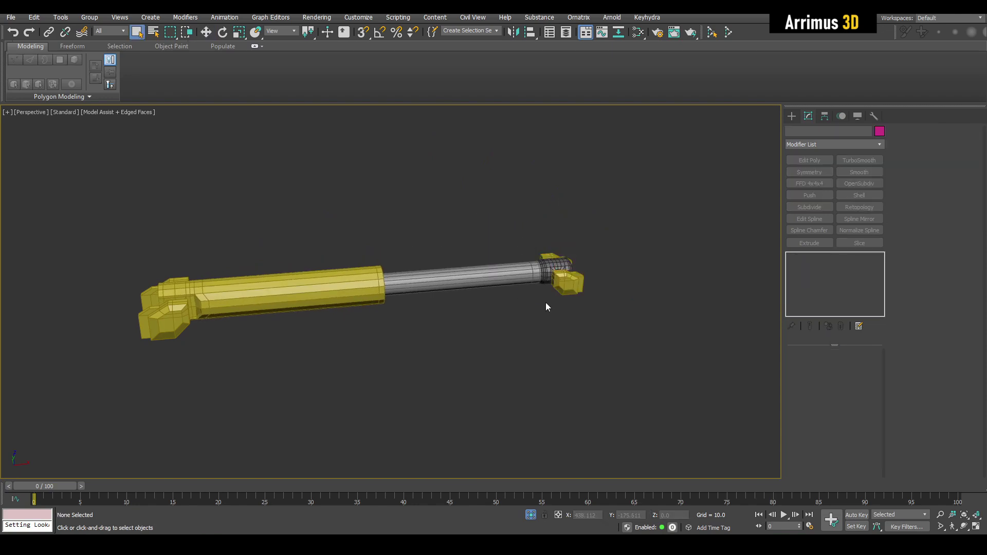
{"action": "middle_click_drag", "start_coordinate": [547, 315], "coordinate": [416, 354], "text": "alt"}
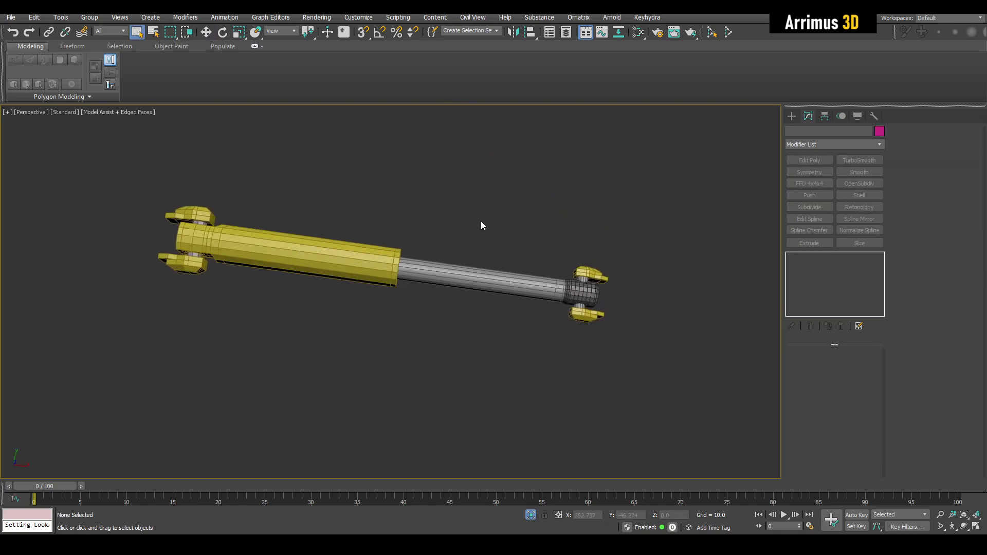
{"action": "middle_click_drag", "start_coordinate": [455, 307], "coordinate": [493, 422], "text": "alt"}
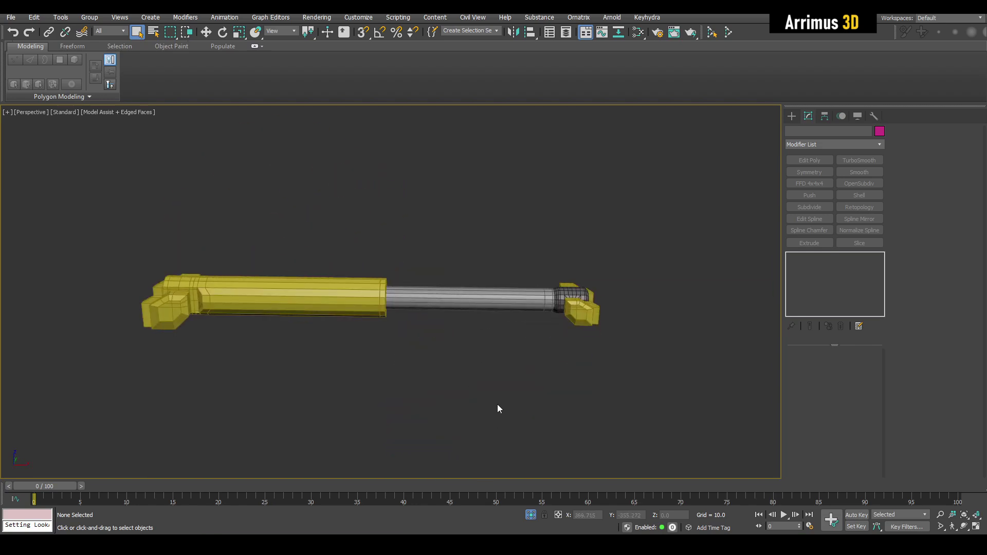